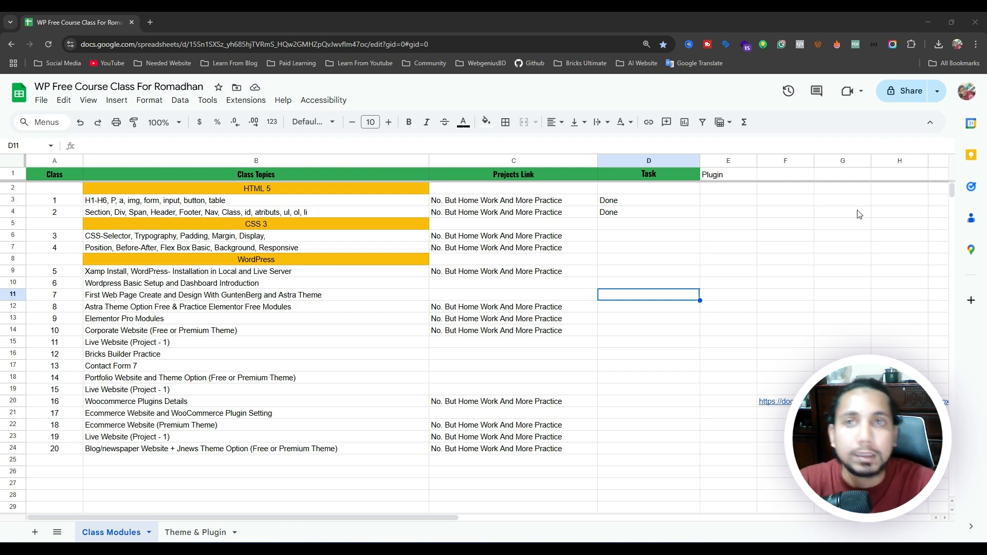
Open a new Chrome tab and load webgeniusbd.com from the 'we' address suggestion.
click(150, 22)
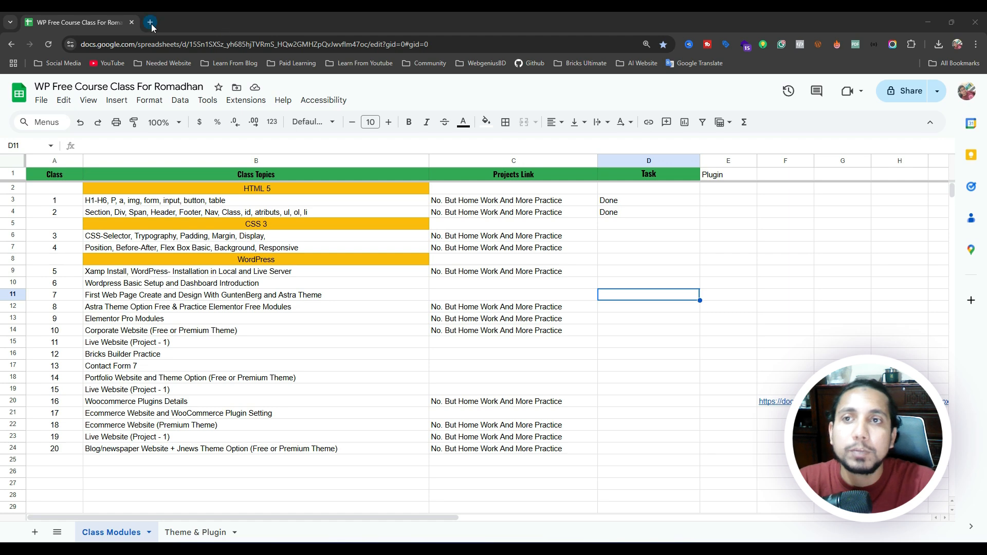
click(172, 41)
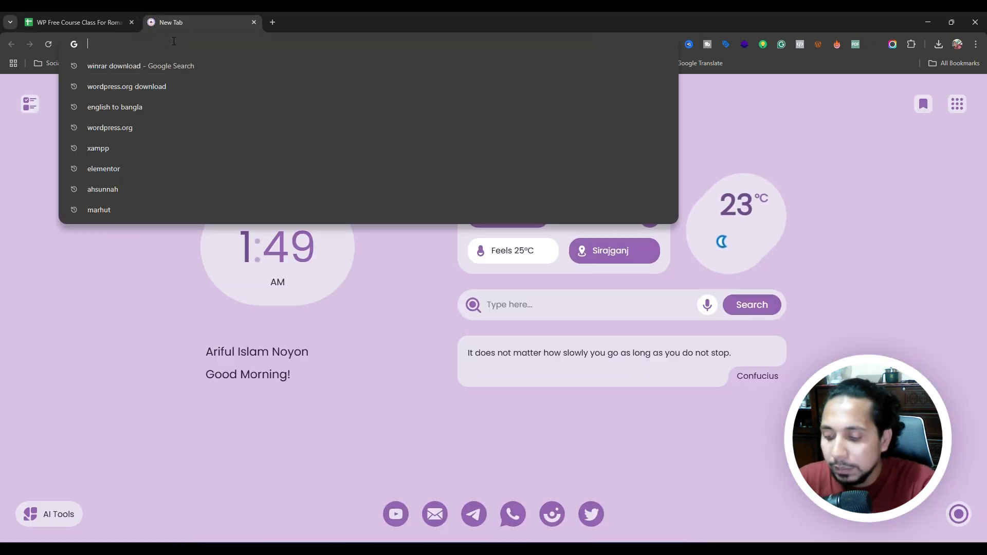
text(we)
key(Right)
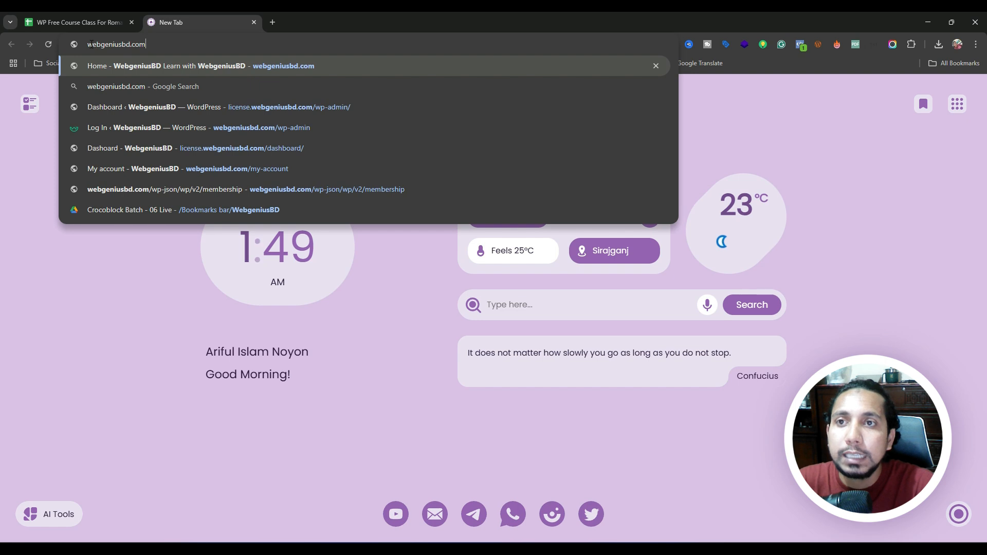
double_click(90, 45)
click(178, 50)
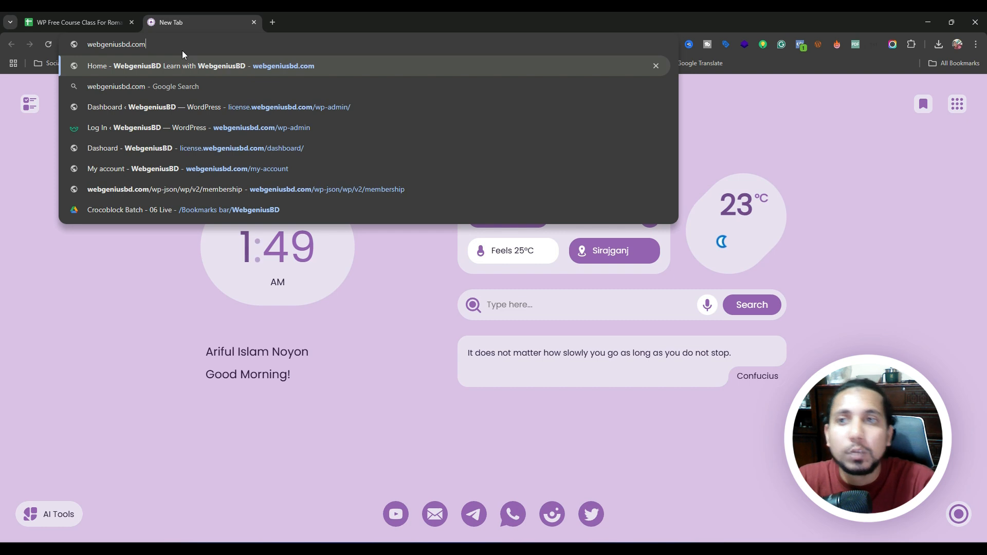
key(Return)
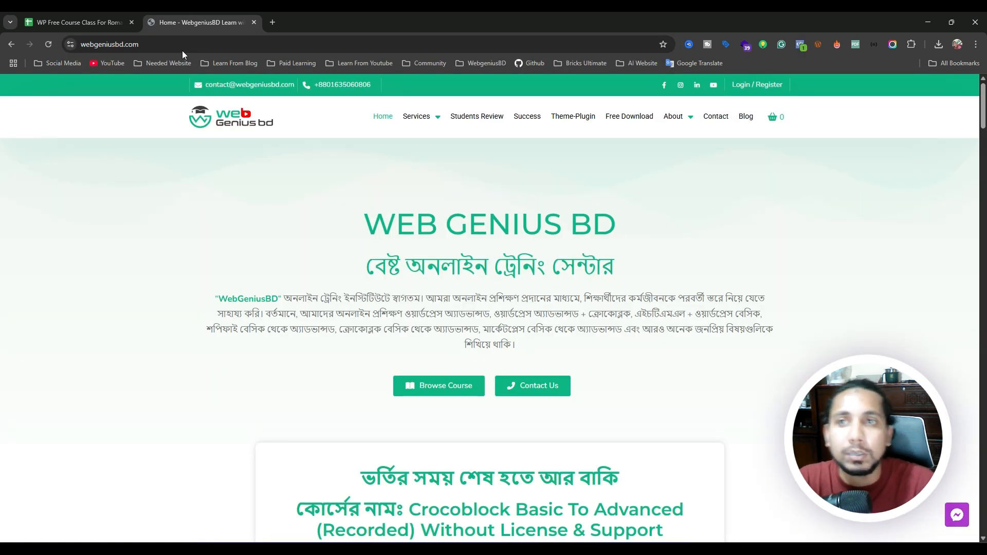
scroll(473, 240, down, 10)
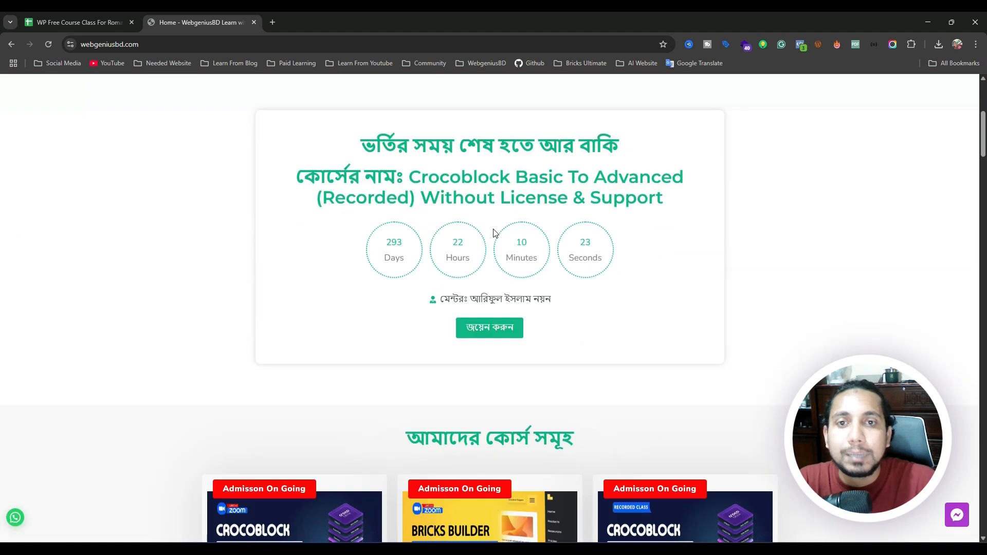
scroll(473, 240, up, 5)
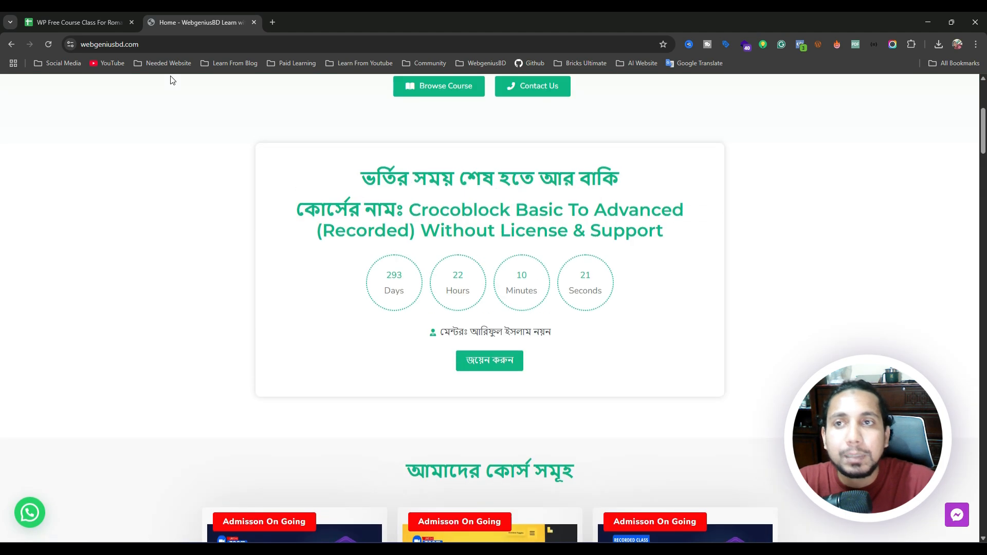
click(209, 45)
scroll(378, 213, up, 4)
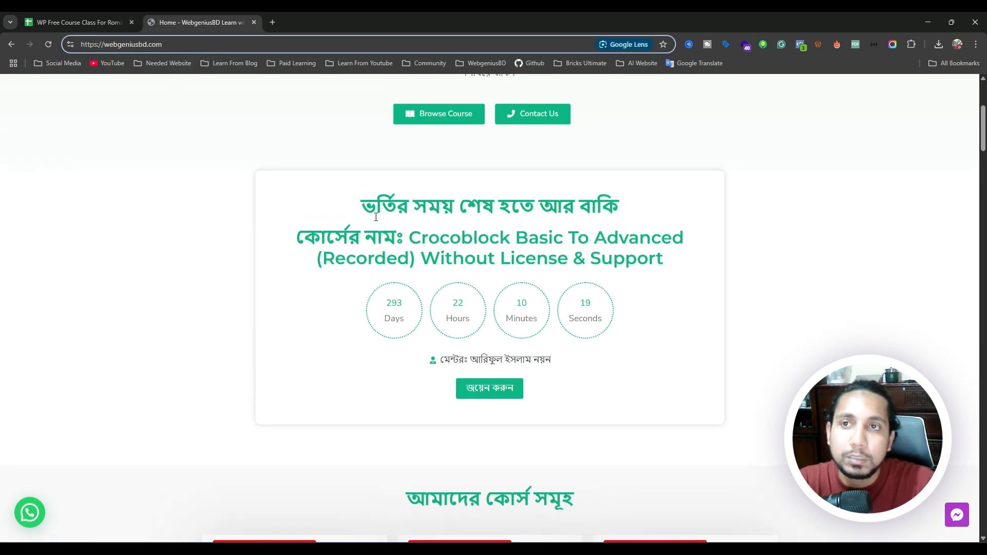
drag(175, 45, 81, 45)
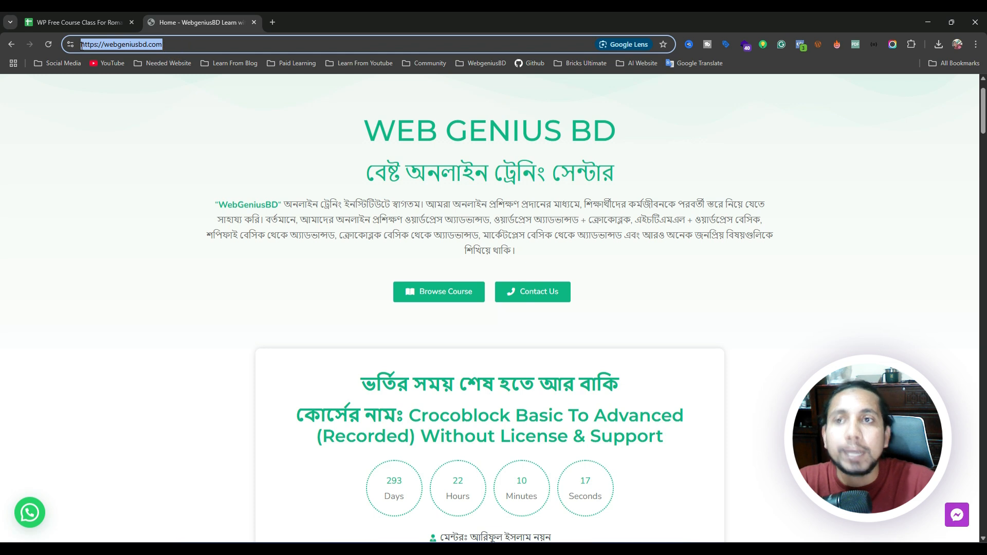
click(177, 46)
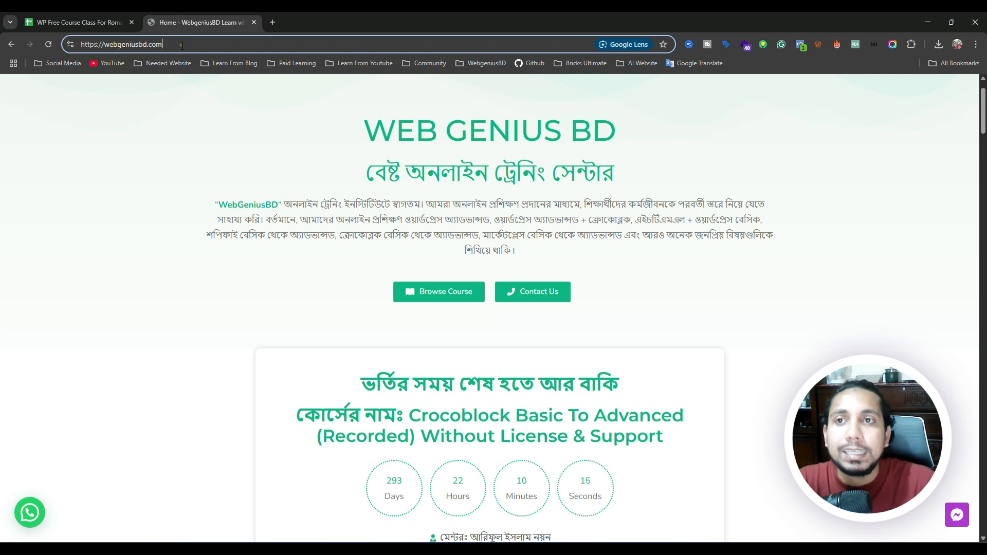
drag(177, 47, 72, 42)
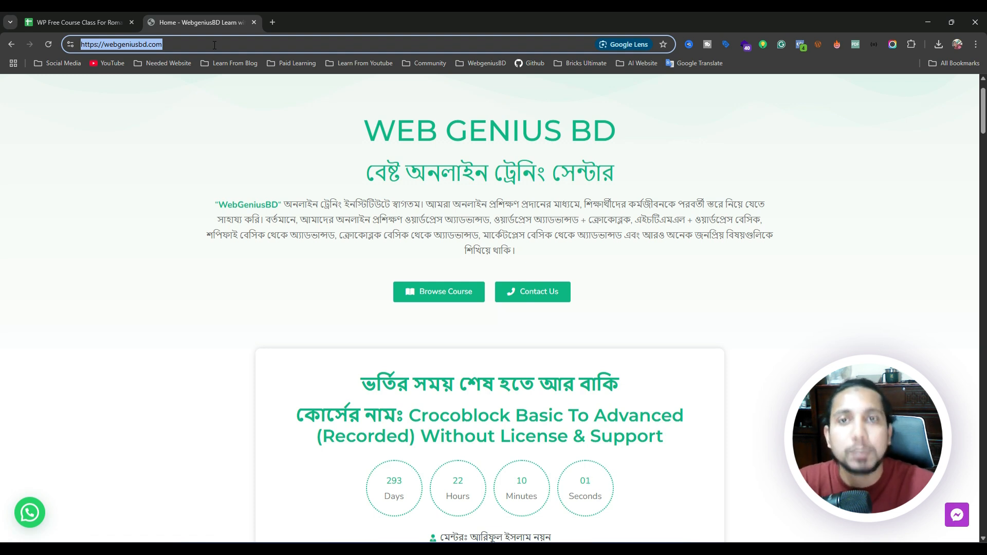
scroll(341, 143, up, 3)
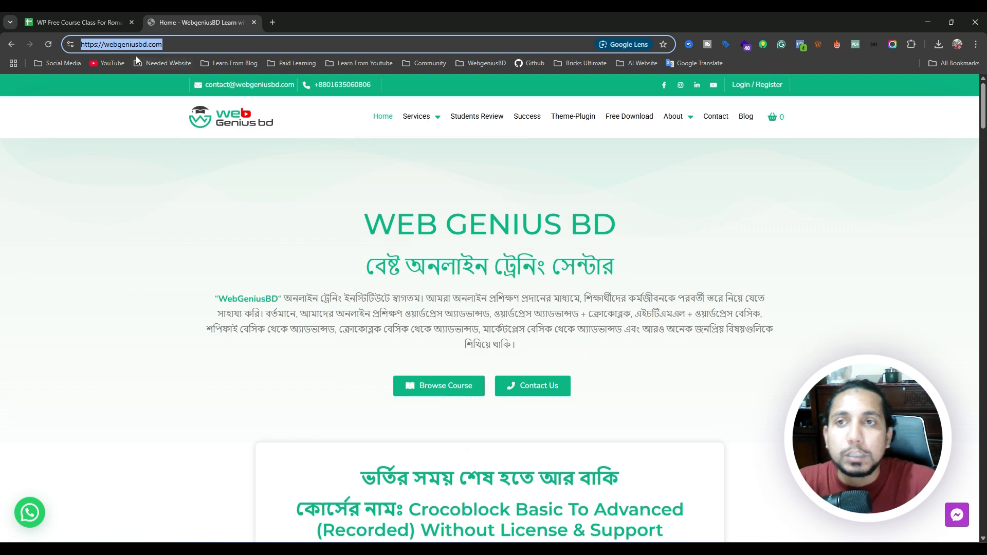
click(160, 46)
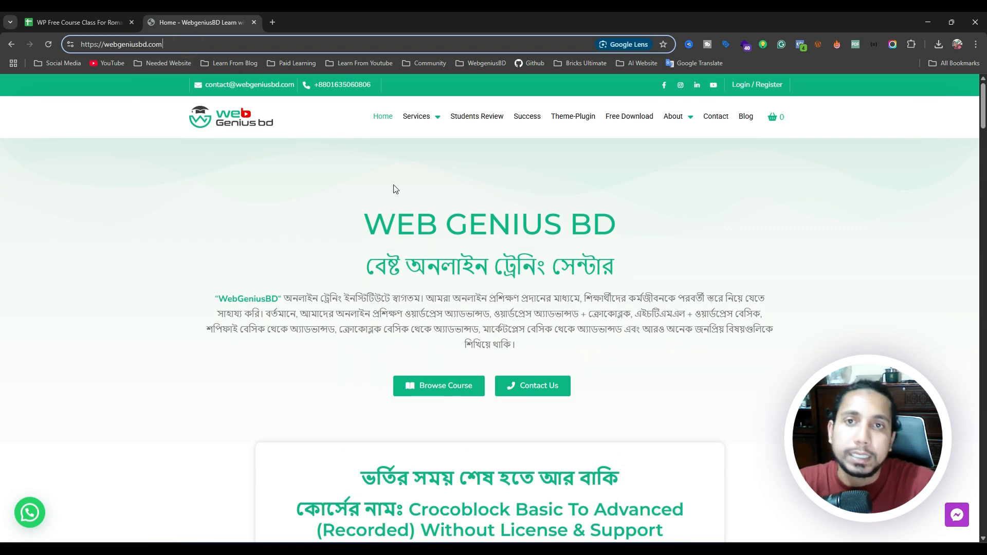
Minimize Chrome, move the btoa folder window aside, then minimize it as well.
click(926, 15)
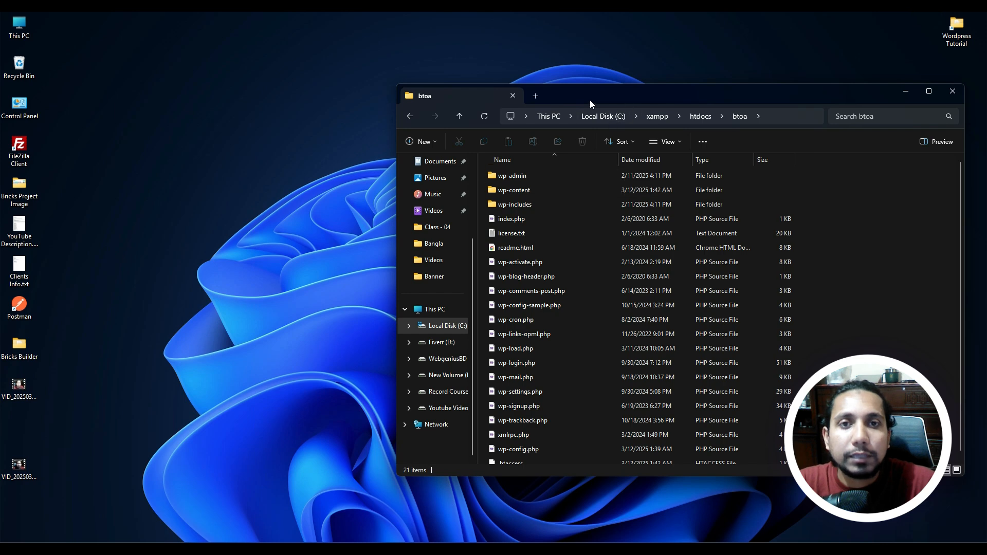
drag(624, 100, 406, 81)
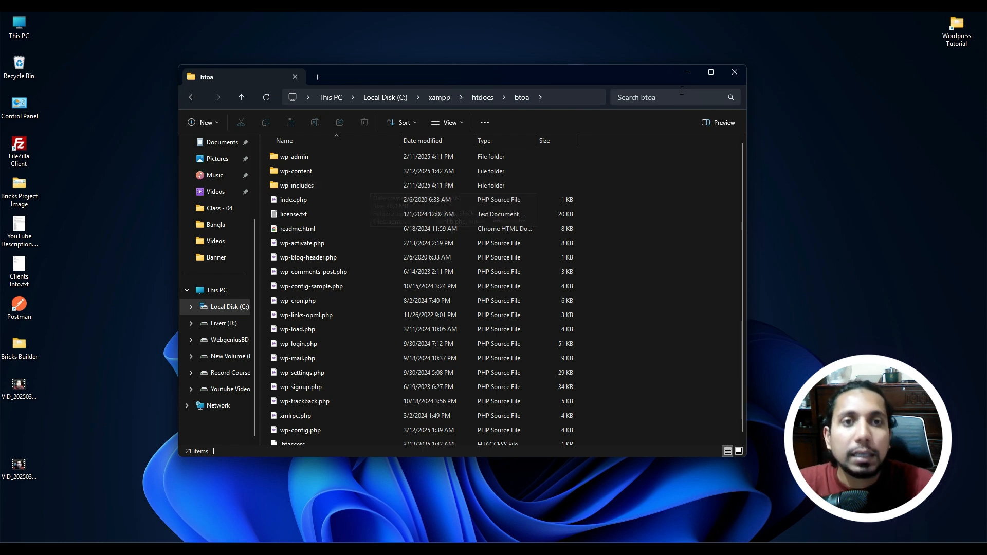
click(689, 75)
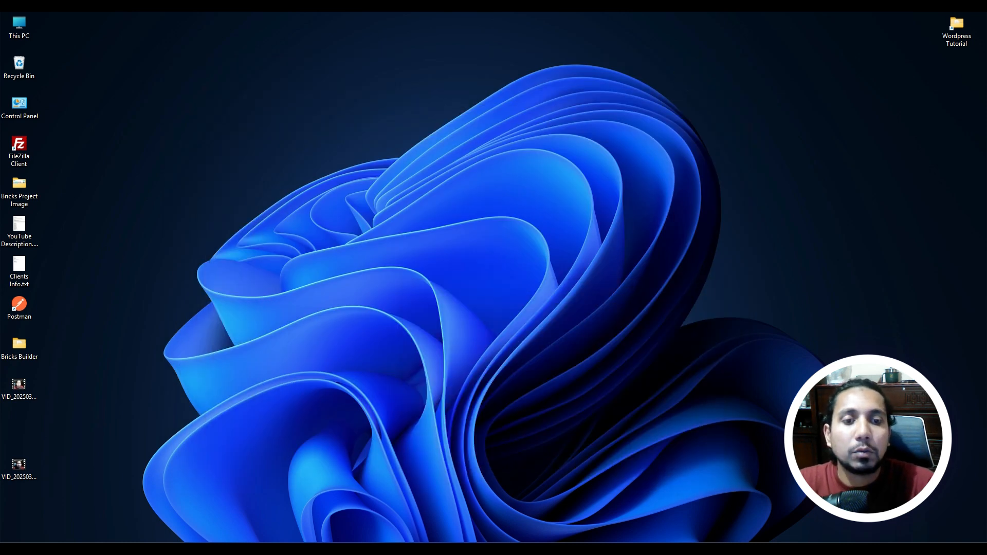
Restore Chrome from its taskbar preview titled 'Home - WebgeniusBD'.
mouse_move(719, 549)
click(756, 507)
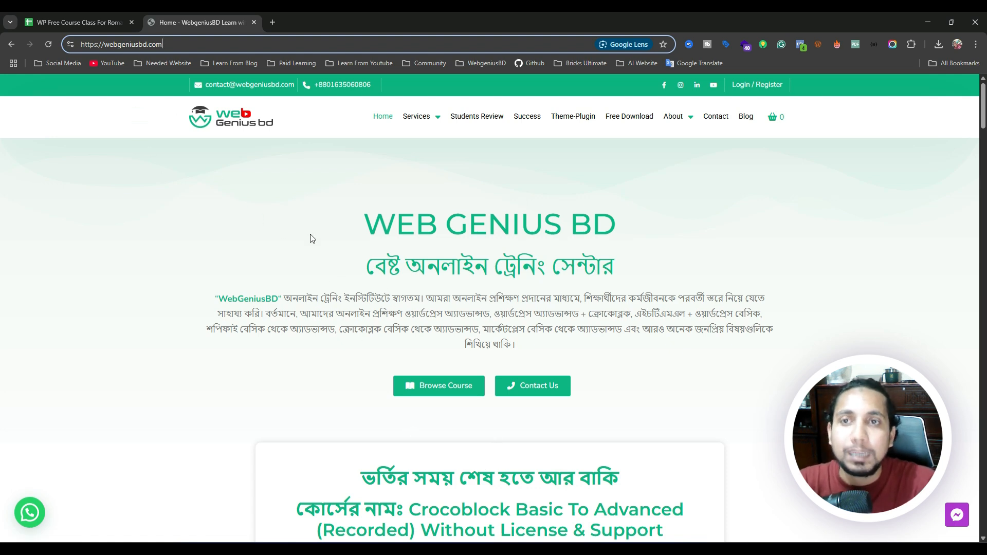
Go to the Best Webhost BD portal via the Services > Best Web Hosting link.
double_click(112, 45)
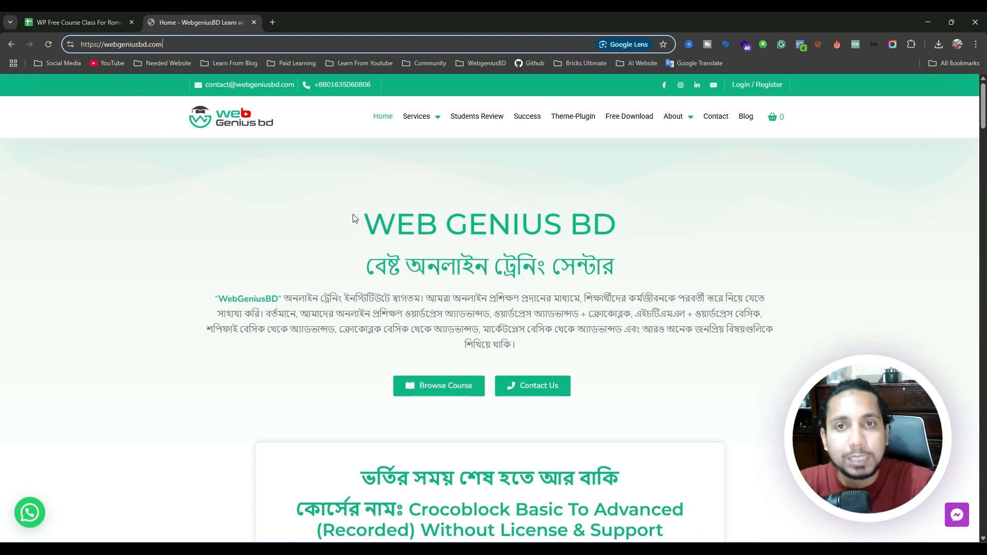
mouse_move(420, 118)
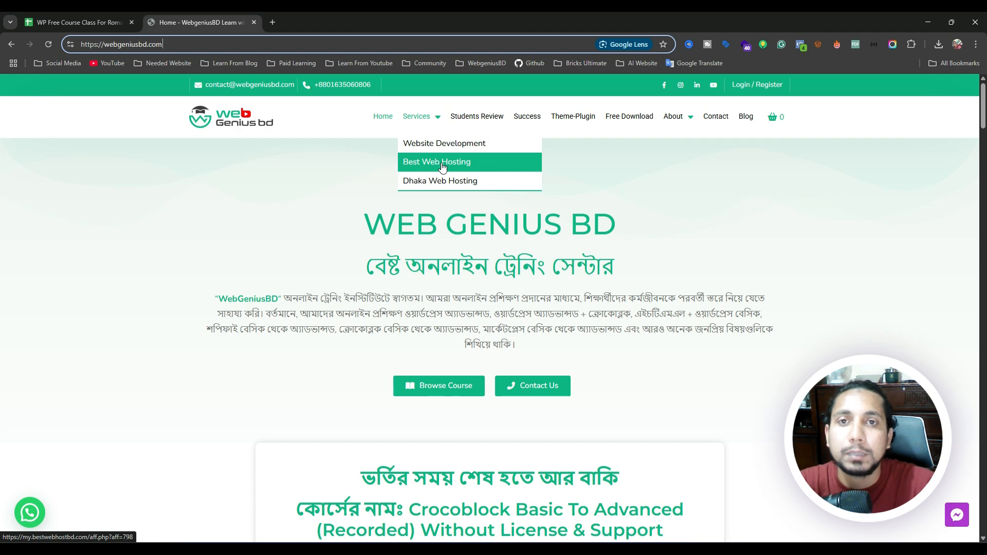
click(440, 163)
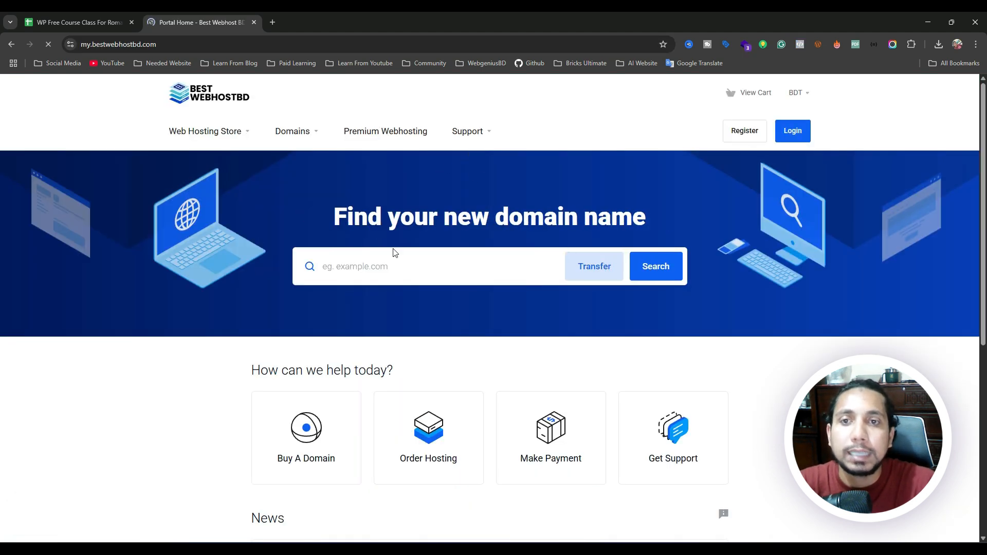
Browse the Domains and Web Hosting Store menus, then go to the client login page.
scroll(391, 249, down, 7)
scroll(383, 250, up, 7)
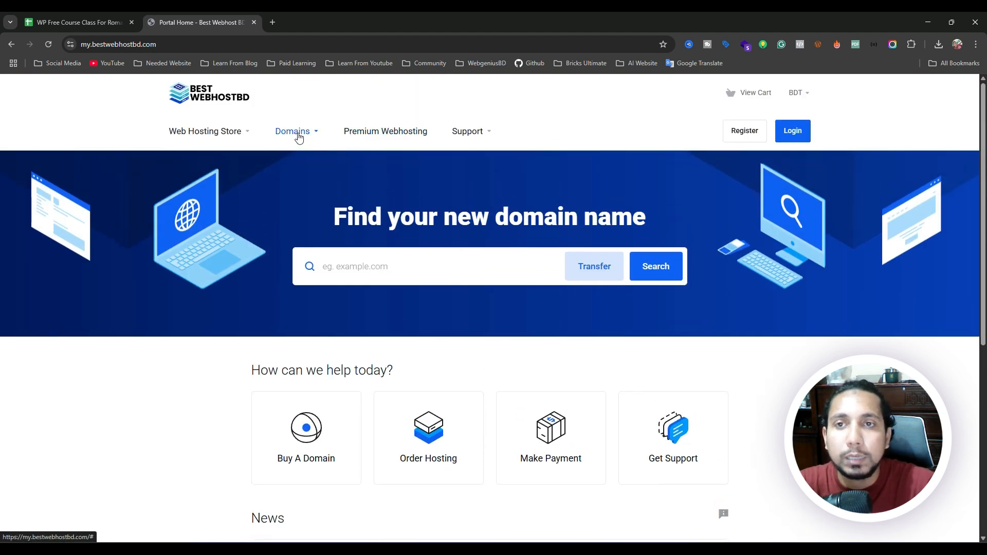
click(297, 133)
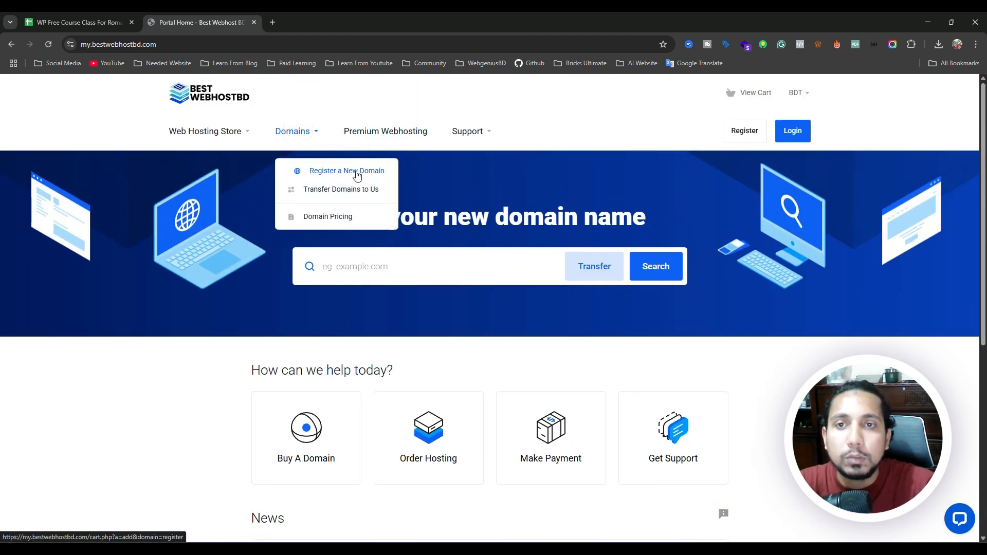
click(378, 265)
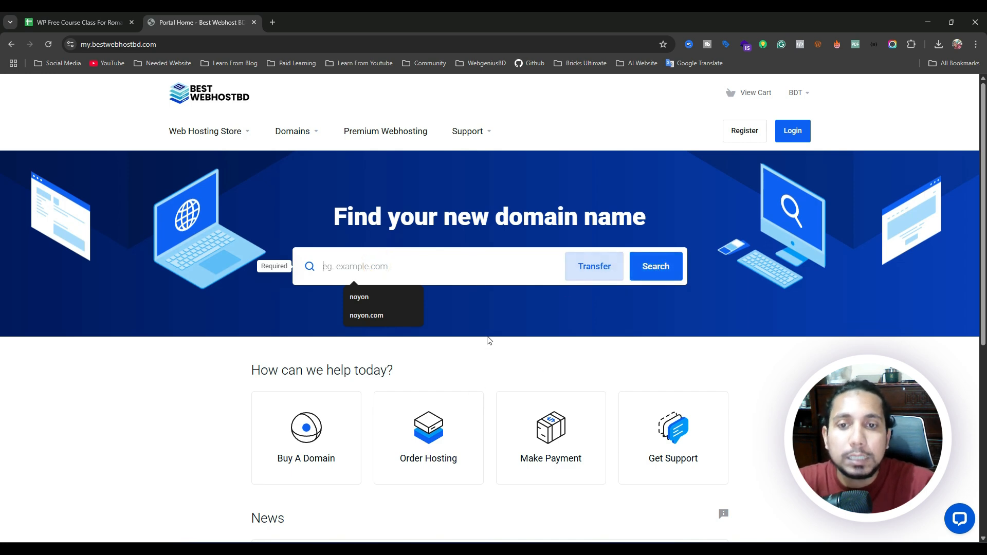
scroll(447, 276, down, 4)
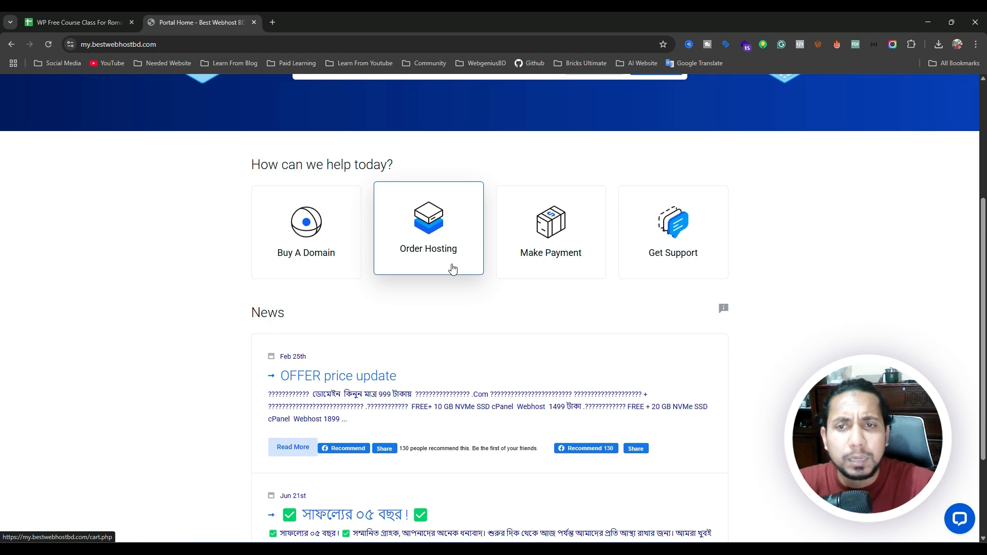
scroll(450, 268, up, 4)
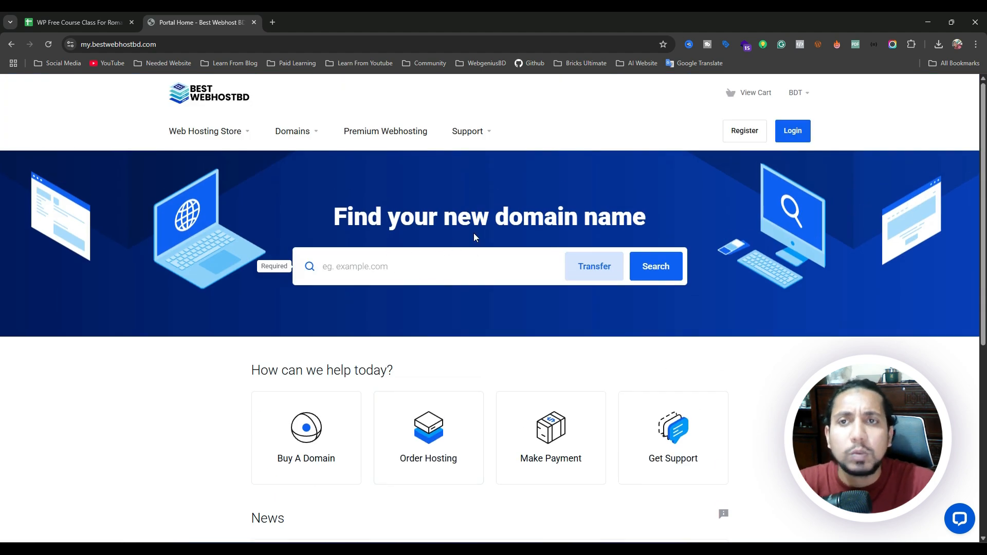
click(212, 132)
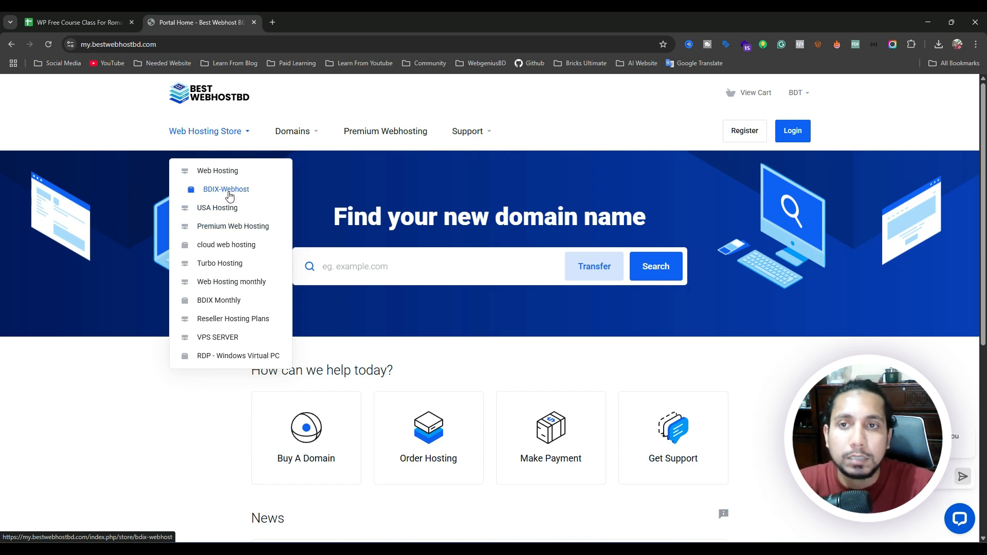
click(399, 190)
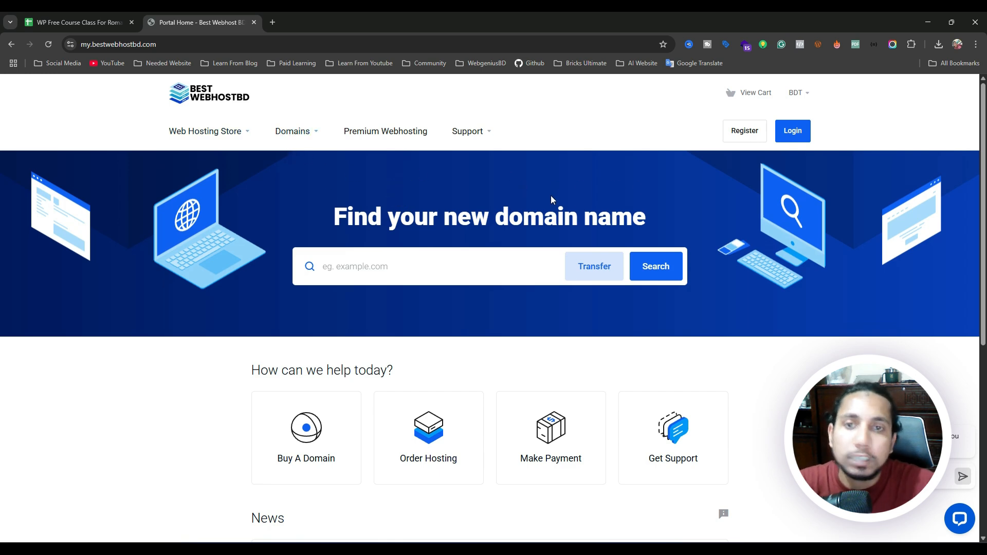
click(793, 136)
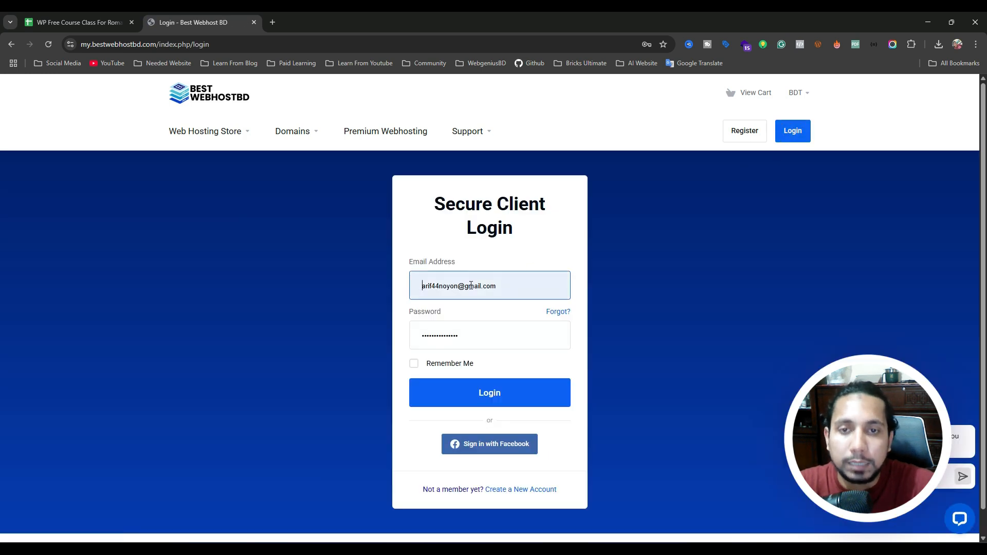
Sign in to the client area with Remember Me checked and switch to the WebgeniusBD account.
click(444, 366)
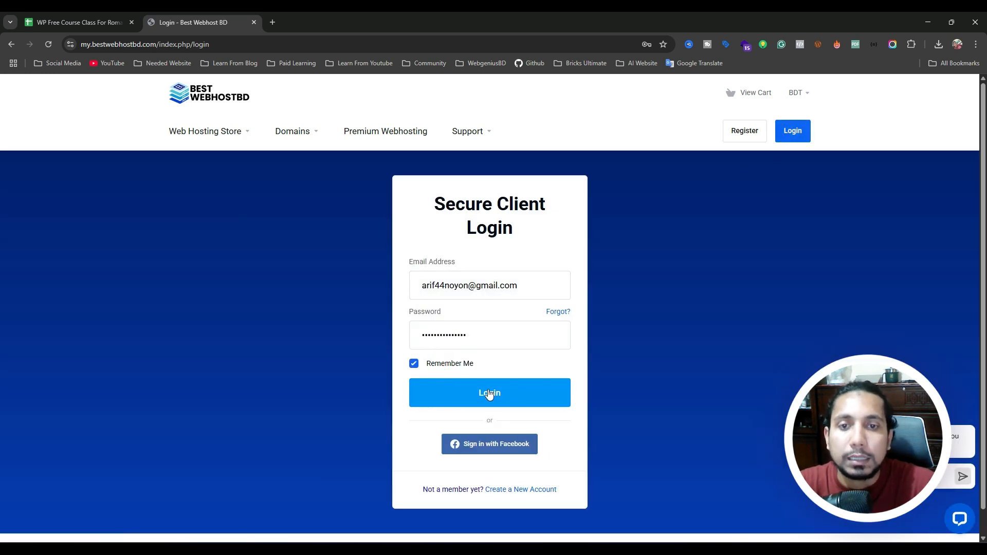
click(488, 394)
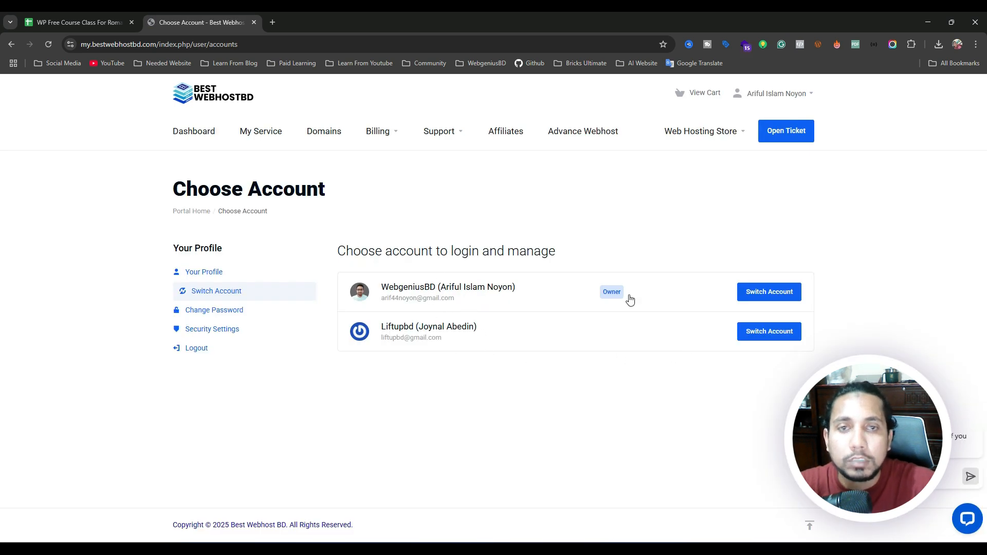
click(762, 291)
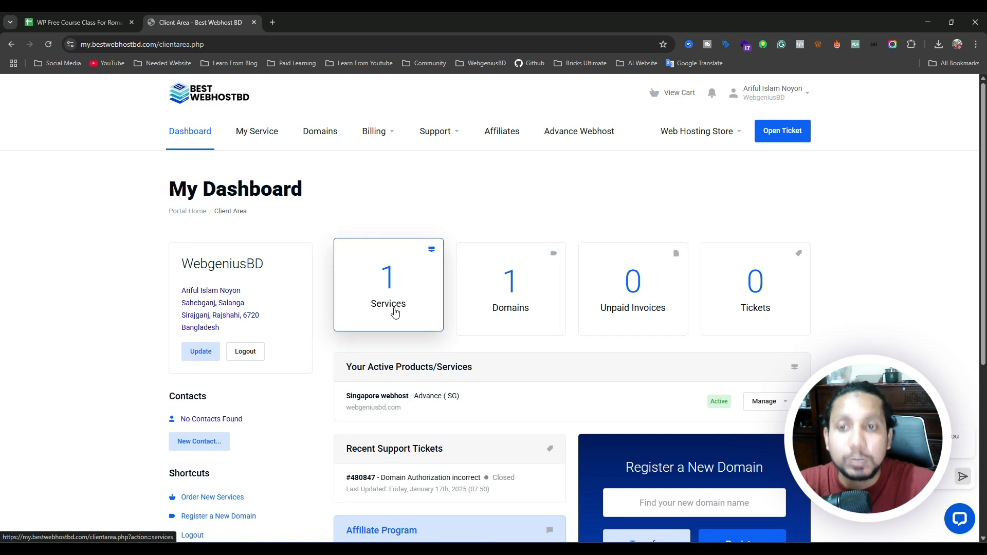
Open the Singapore webhost service's details and choose Log in to cPanel.
click(386, 291)
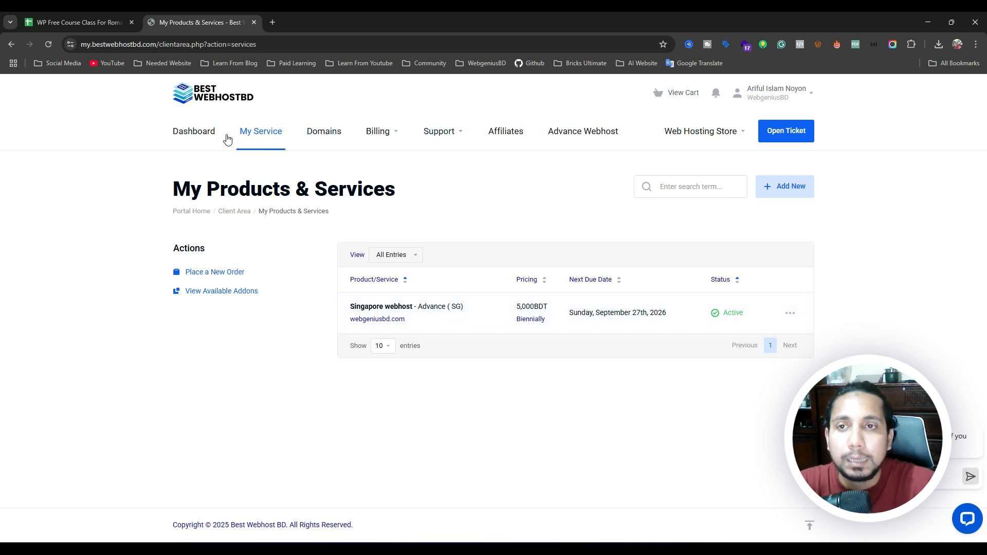
click(208, 137)
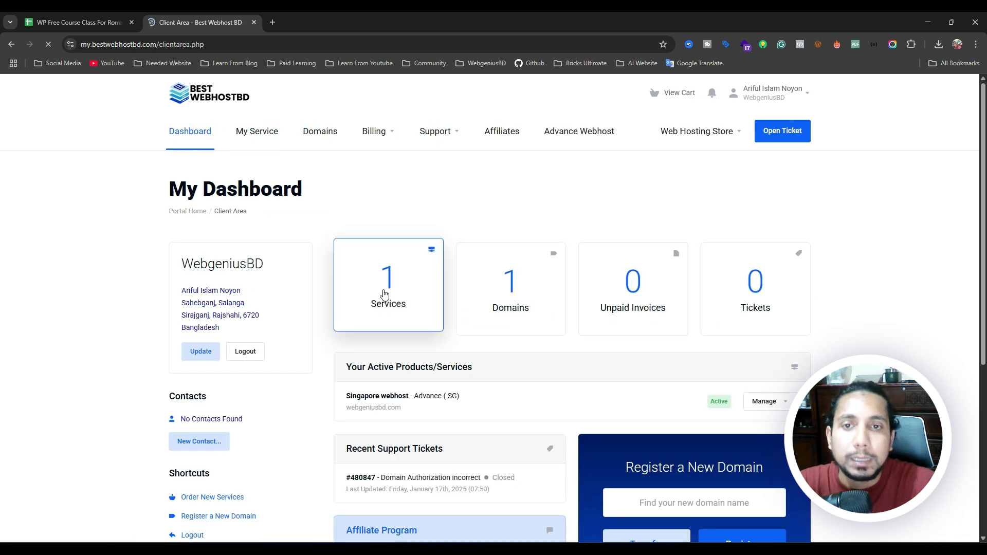
click(384, 300)
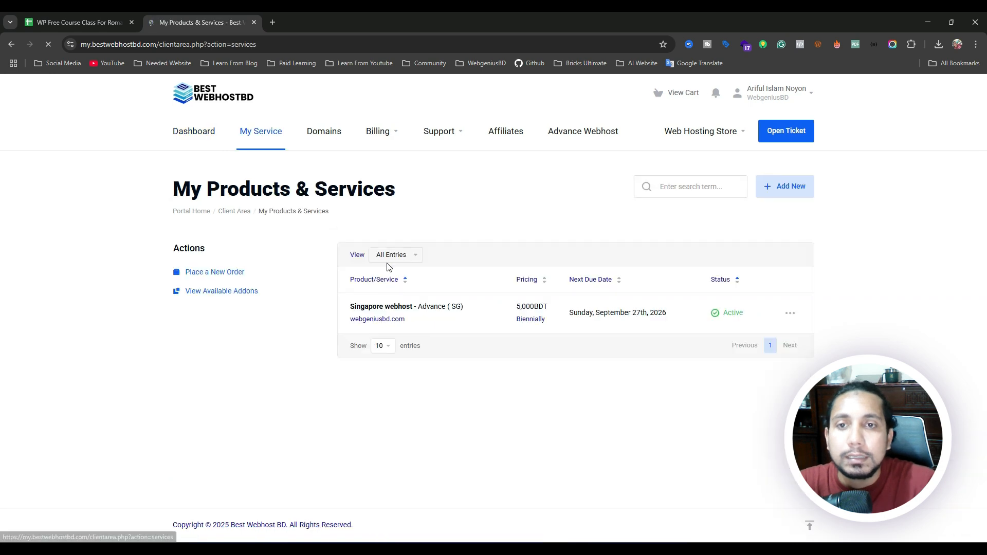
click(491, 311)
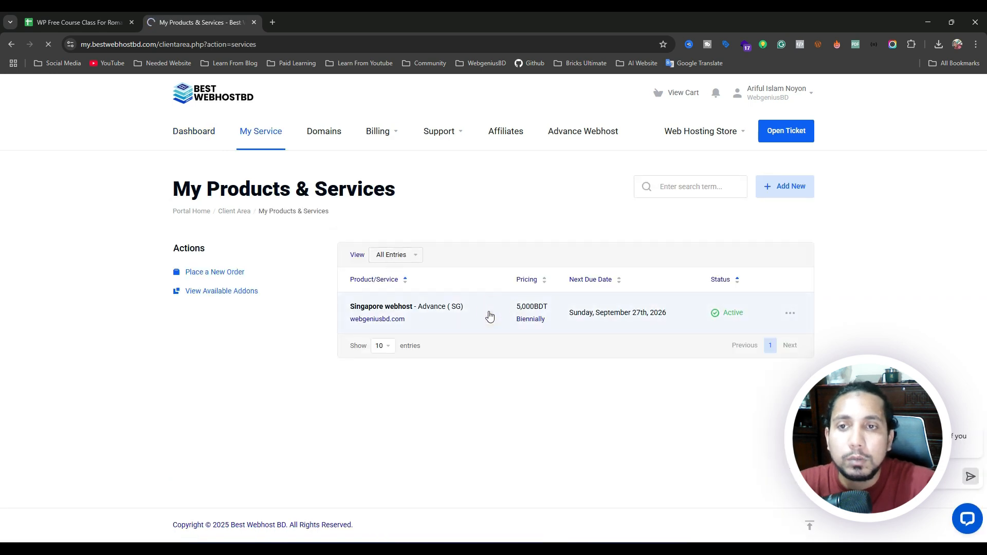
scroll(489, 312, down, 5)
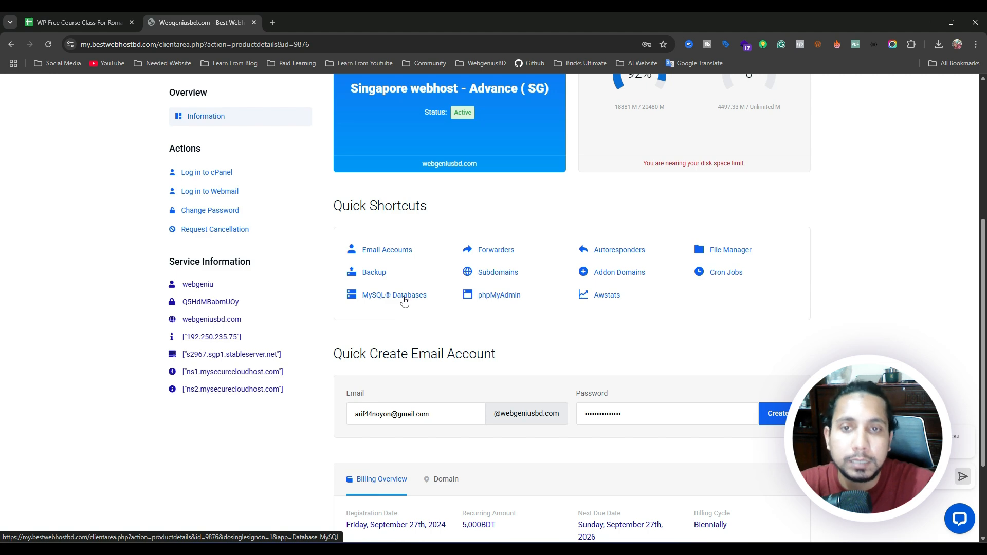
click(201, 173)
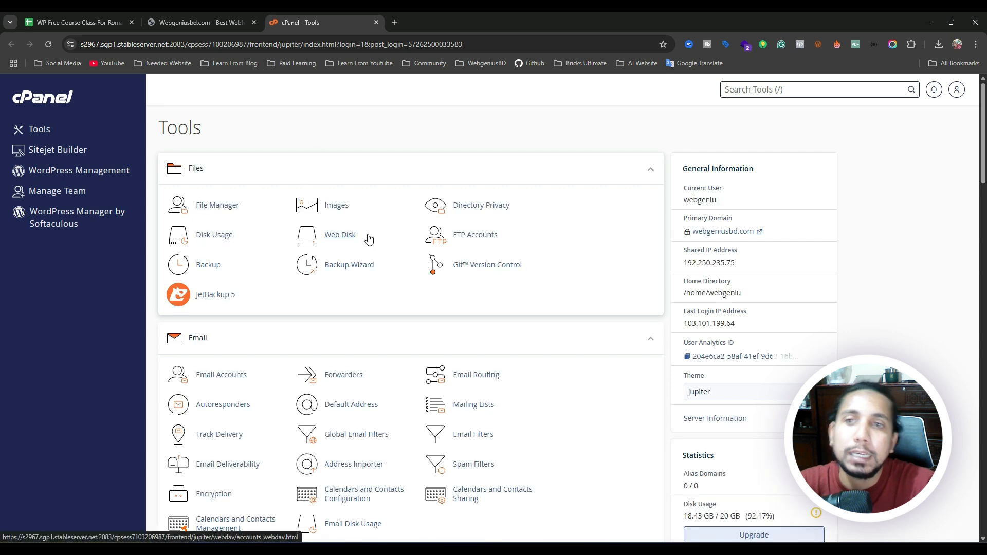
Open cPanel File Manager on the /home/webgeniu home directory.
scroll(260, 218, down, 3)
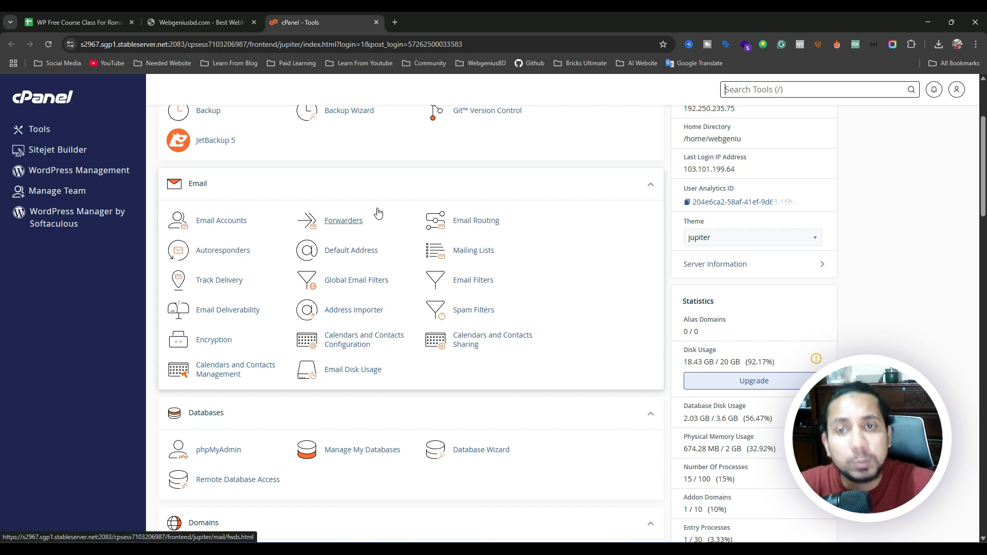
scroll(379, 214, down, 4)
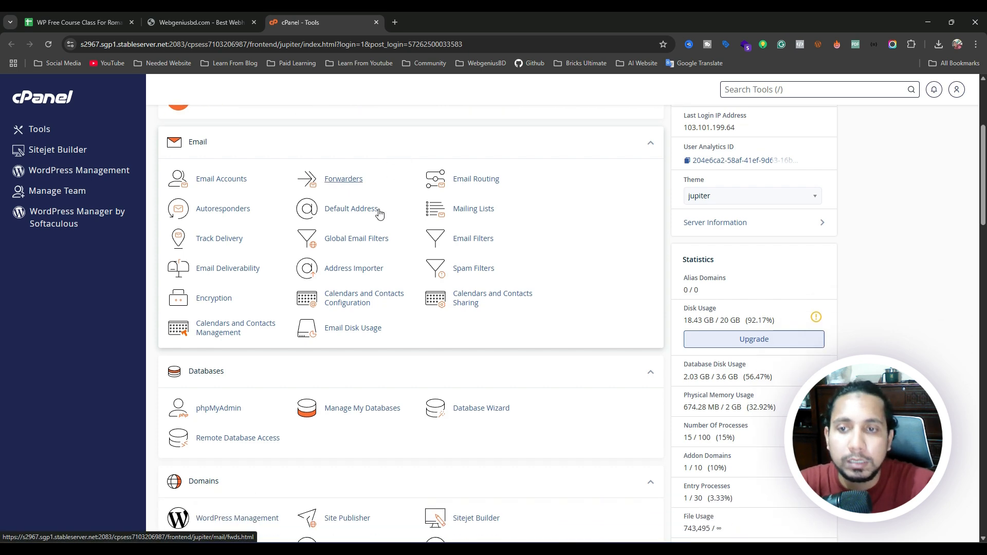
scroll(379, 211, up, 6)
scroll(373, 215, up, 1)
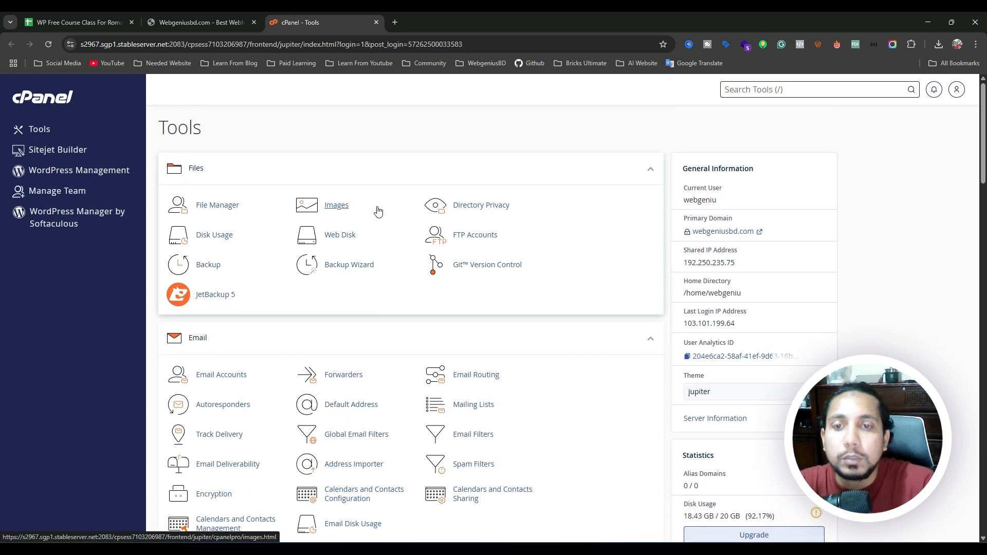
scroll(370, 213, down, 9)
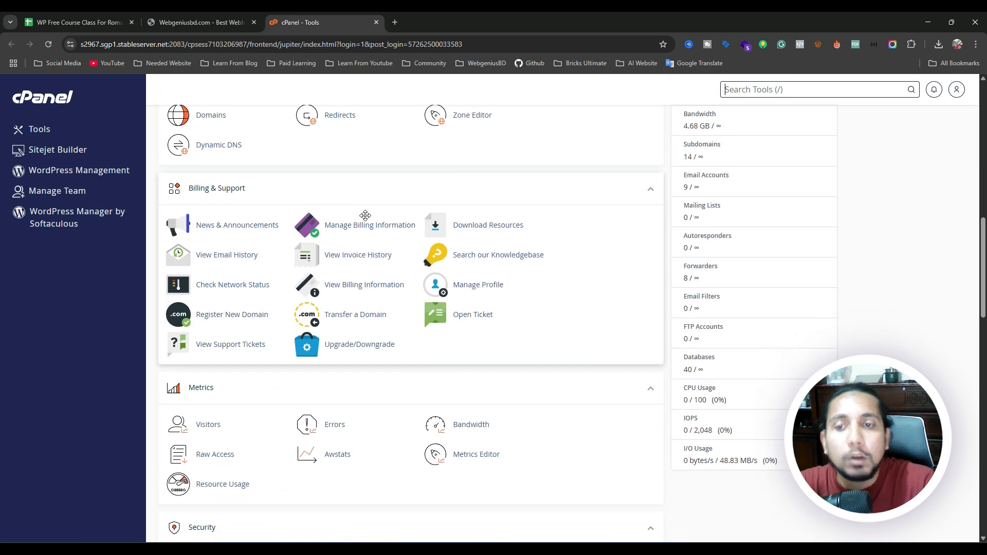
scroll(366, 216, down, 9)
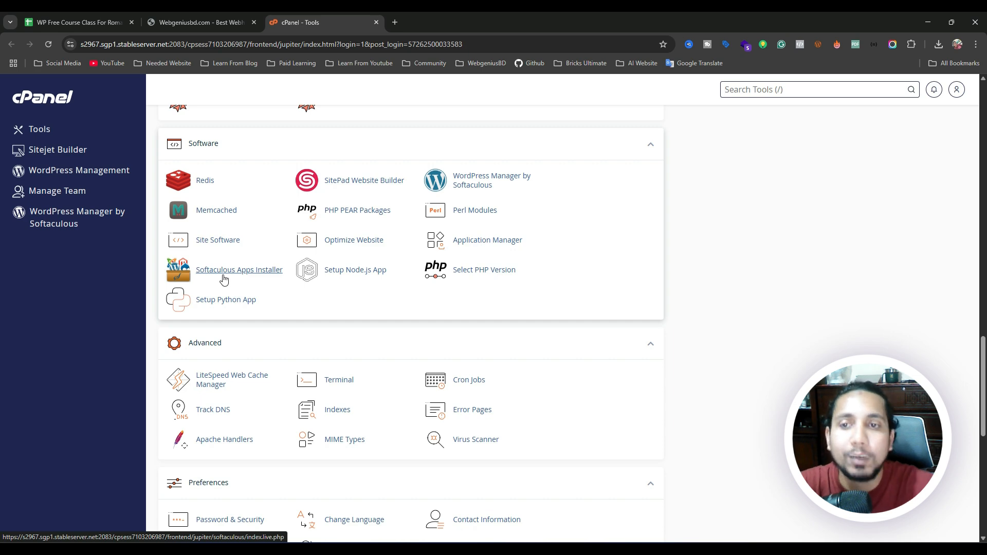
scroll(237, 269, up, 12)
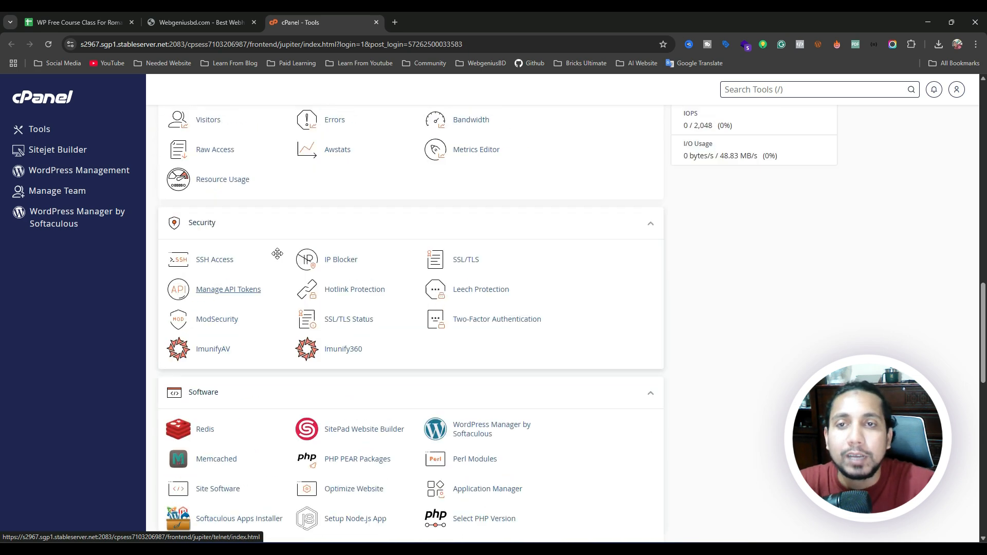
scroll(293, 248, up, 2)
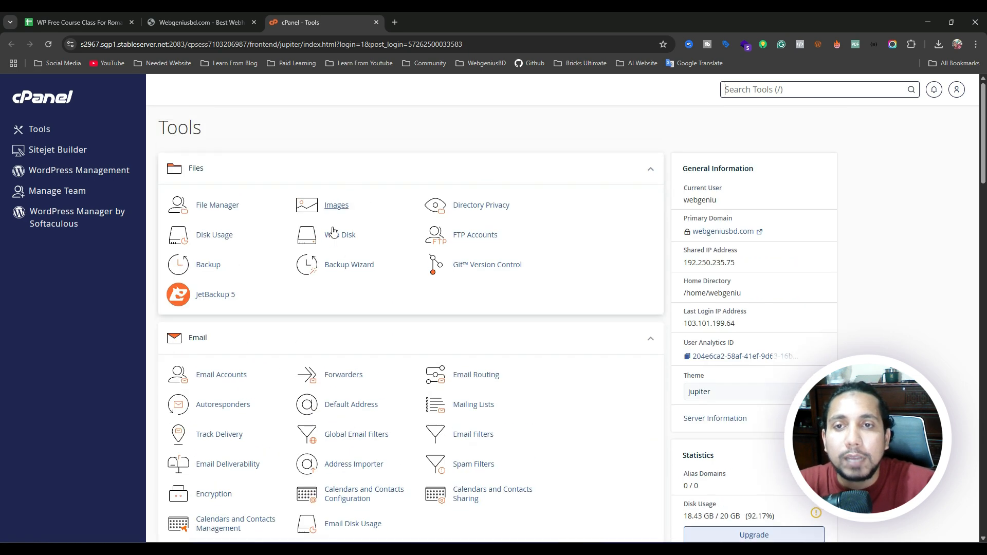
click(226, 211)
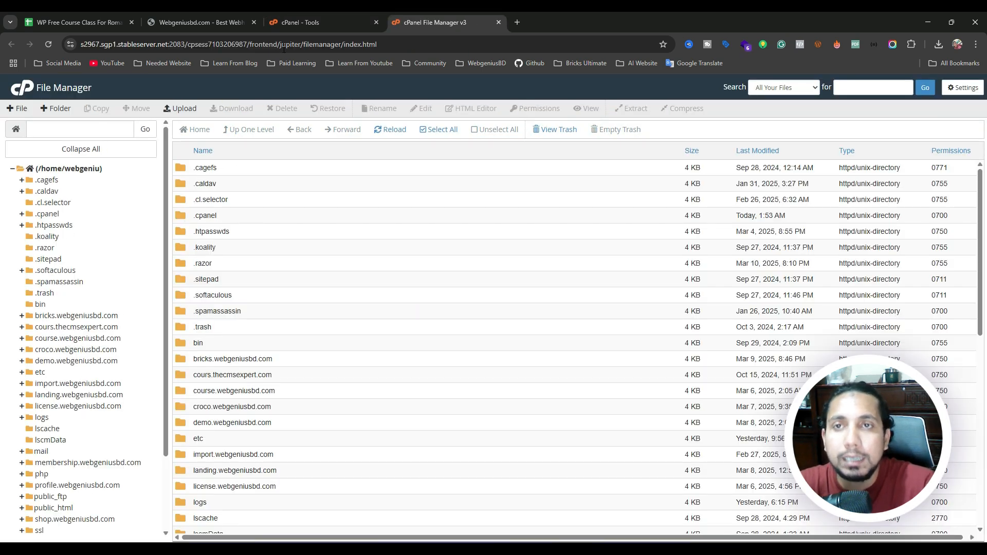
Return to the cPanel Tools tab and scroll down to the Software section.
click(306, 25)
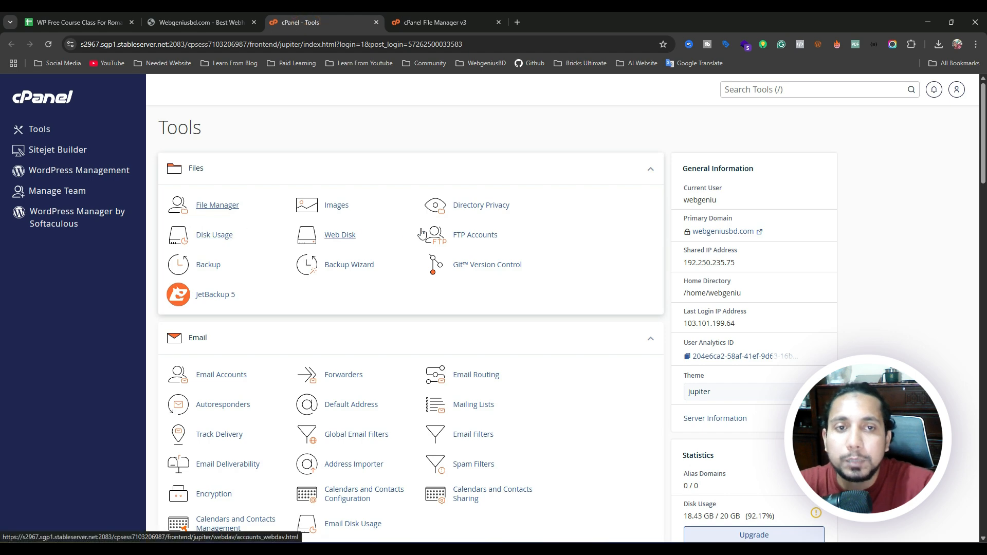
scroll(421, 233, down, 15)
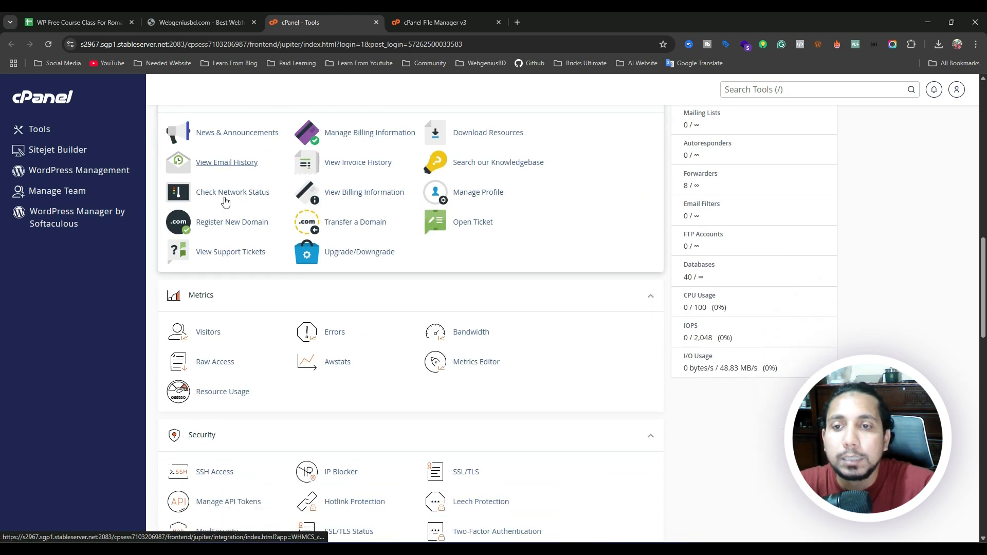
scroll(226, 201, down, 10)
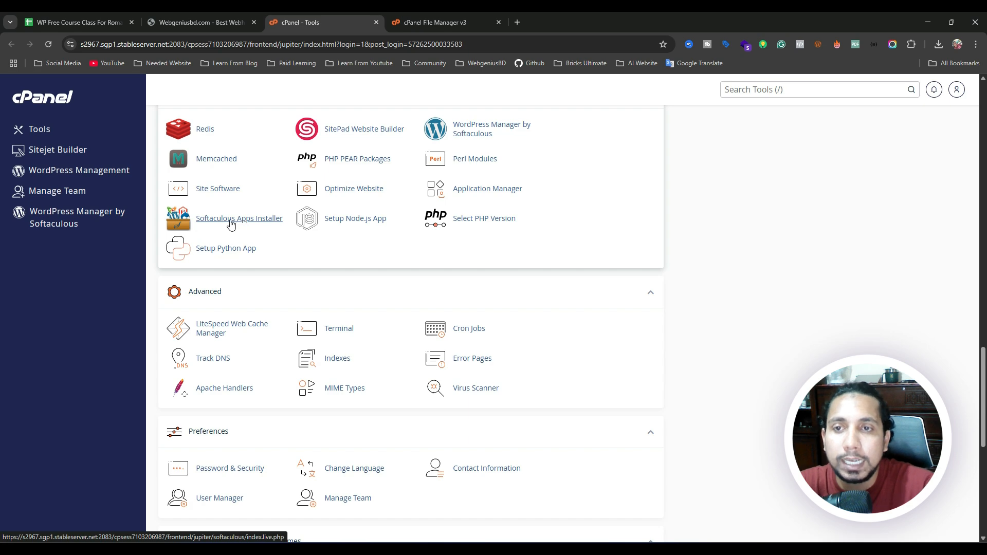
Open Softaculous Apps Installer and start a new WordPress installation.
click(231, 224)
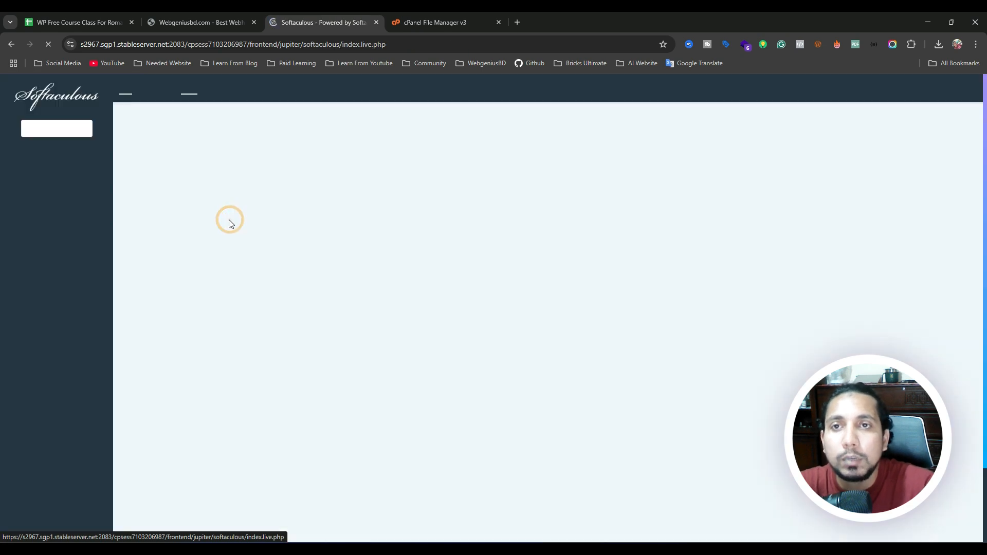
scroll(285, 263, down, 4)
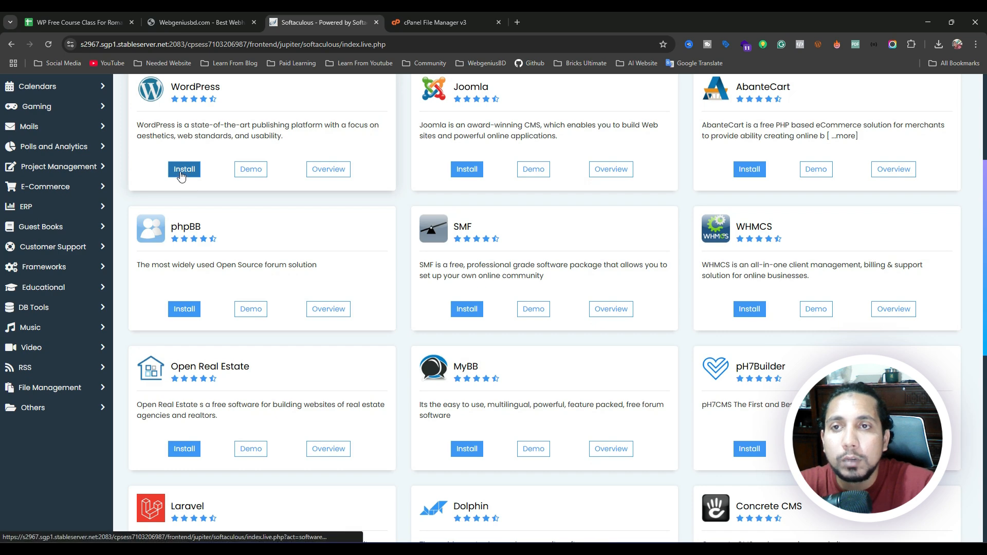
scroll(194, 193, up, 4)
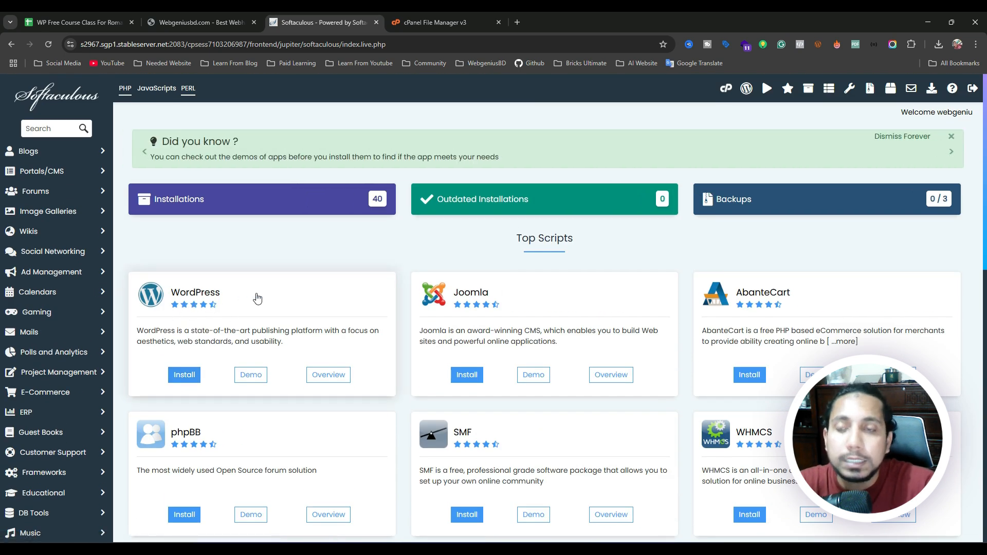
scroll(240, 283, down, 1)
scroll(240, 283, down, 2)
click(183, 223)
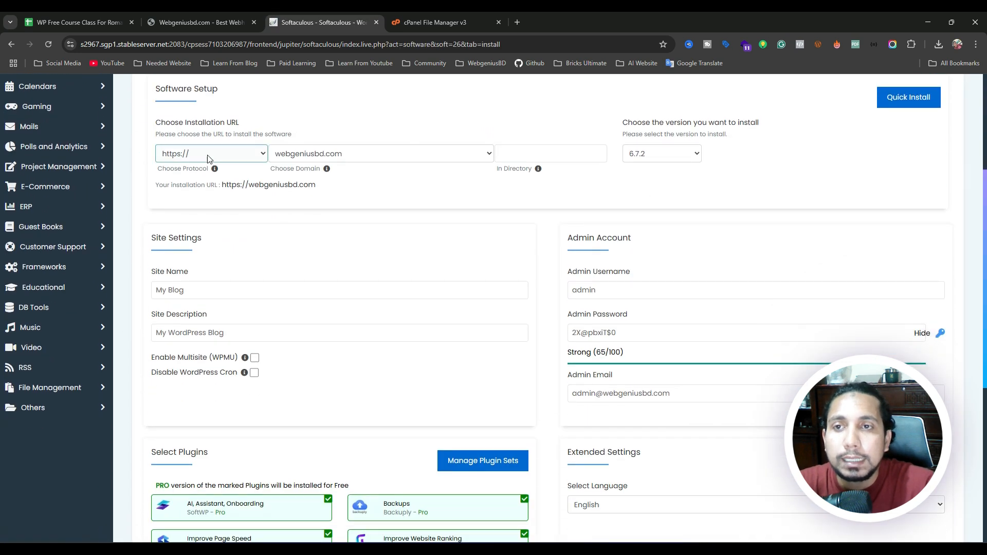
Select tutorial.webgeniusbd.com in the Choose Domain dropdown.
scroll(205, 260, down, 3)
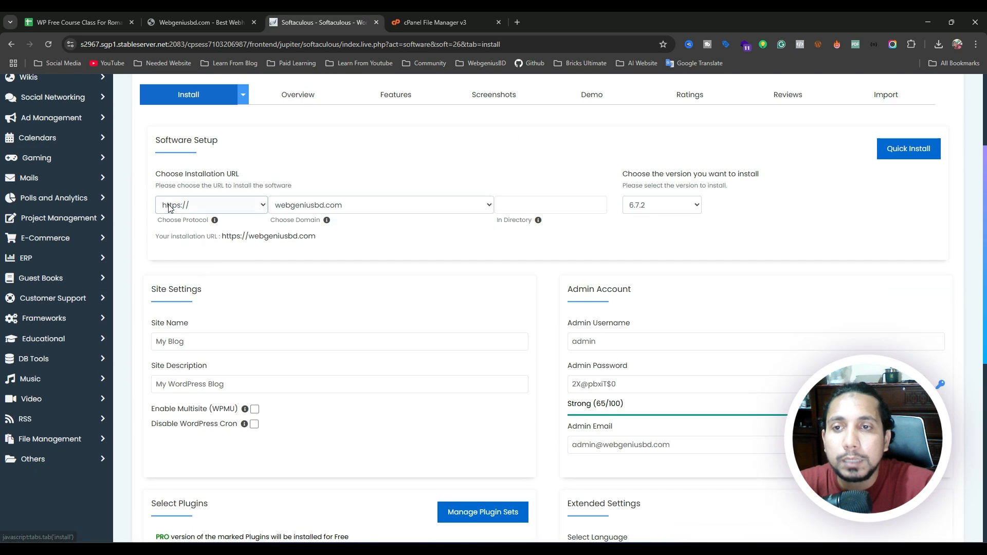
click(310, 206)
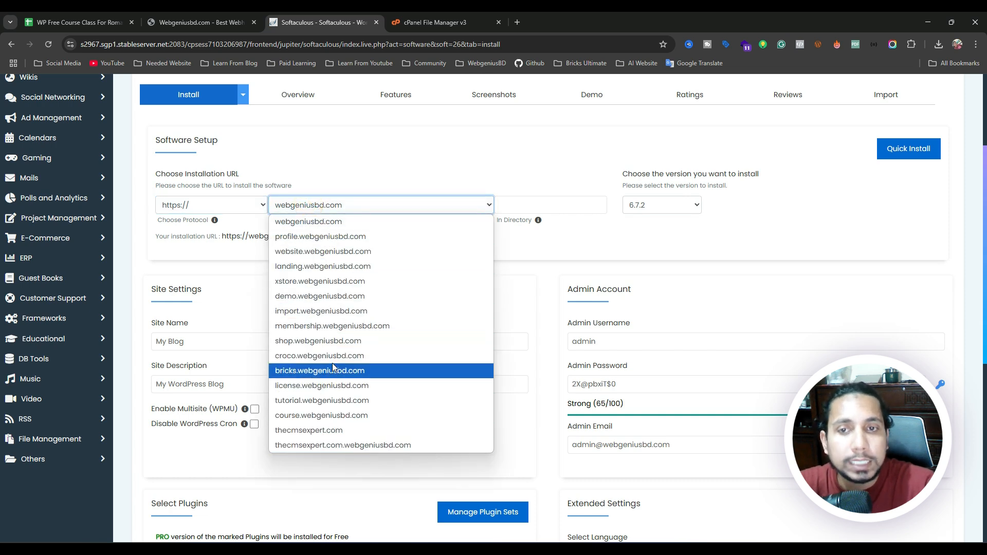
click(544, 247)
click(363, 205)
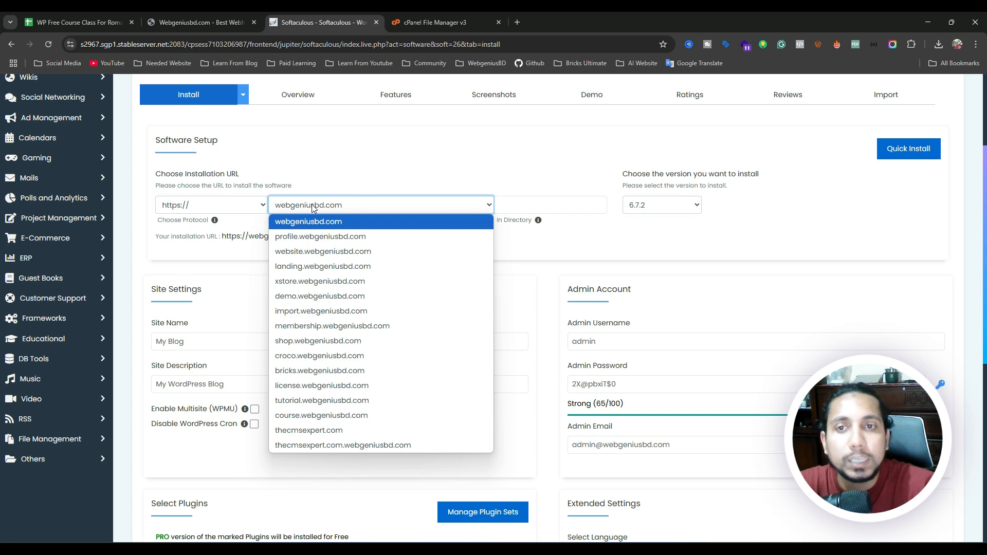
click(300, 228)
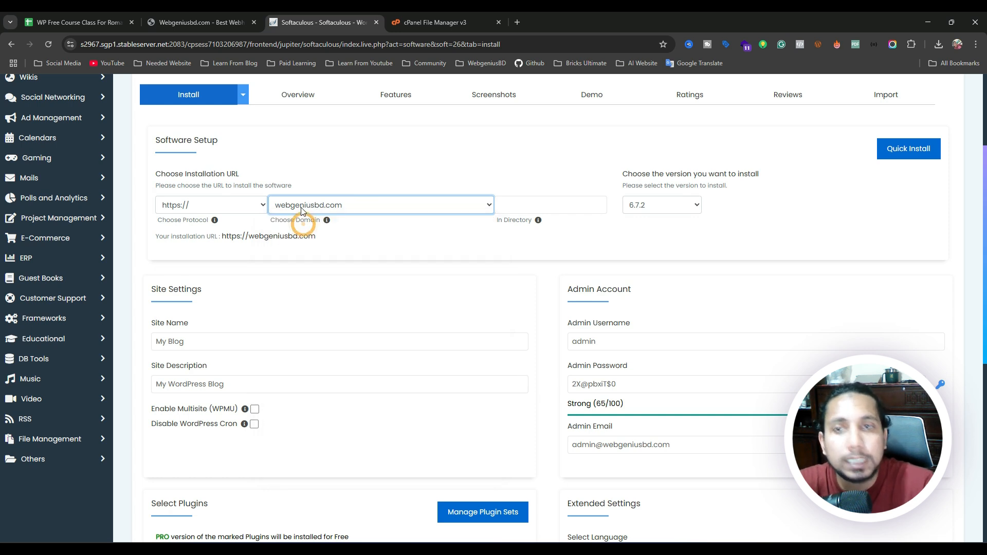
click(314, 203)
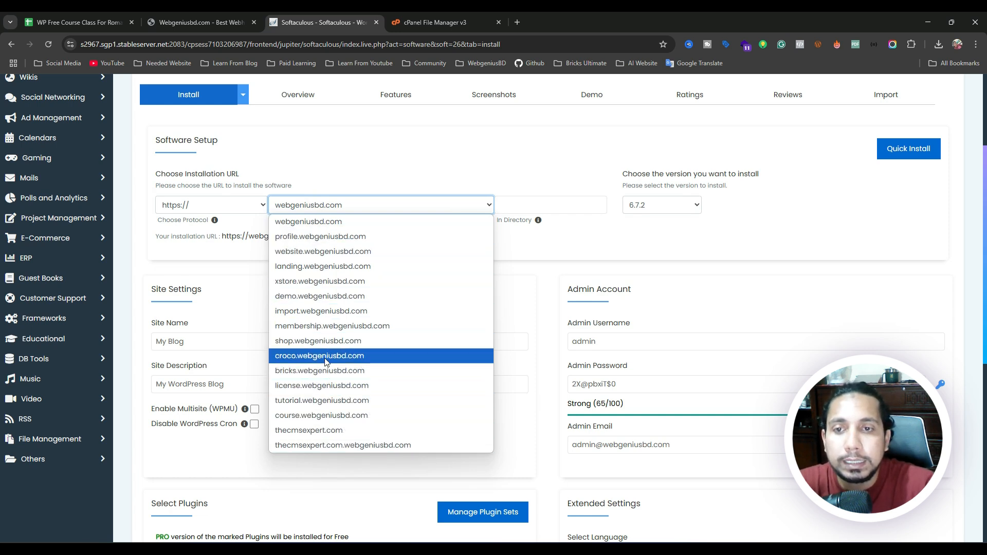
click(330, 405)
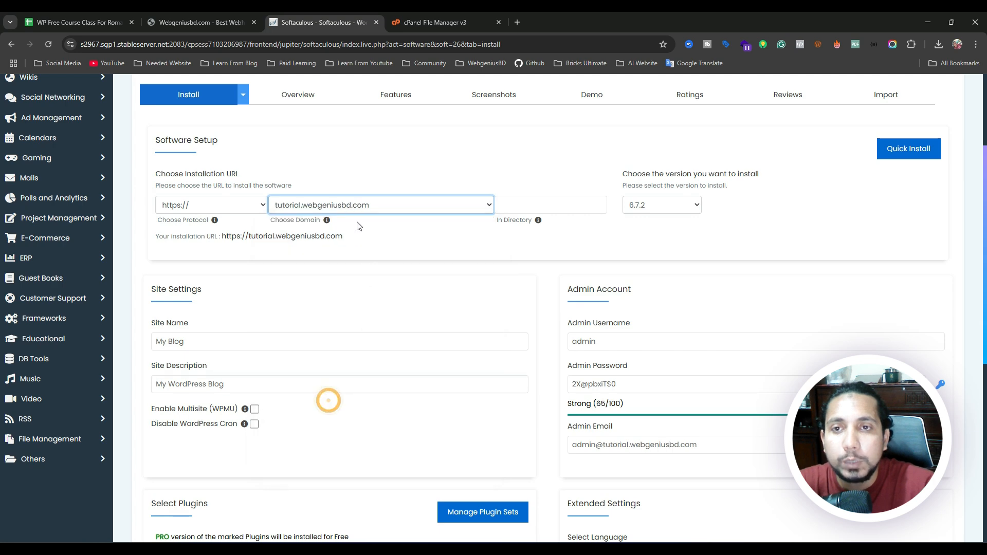
Return to File Manager and open the tutorial.webgeniusbd.com folder to check its contents.
click(425, 21)
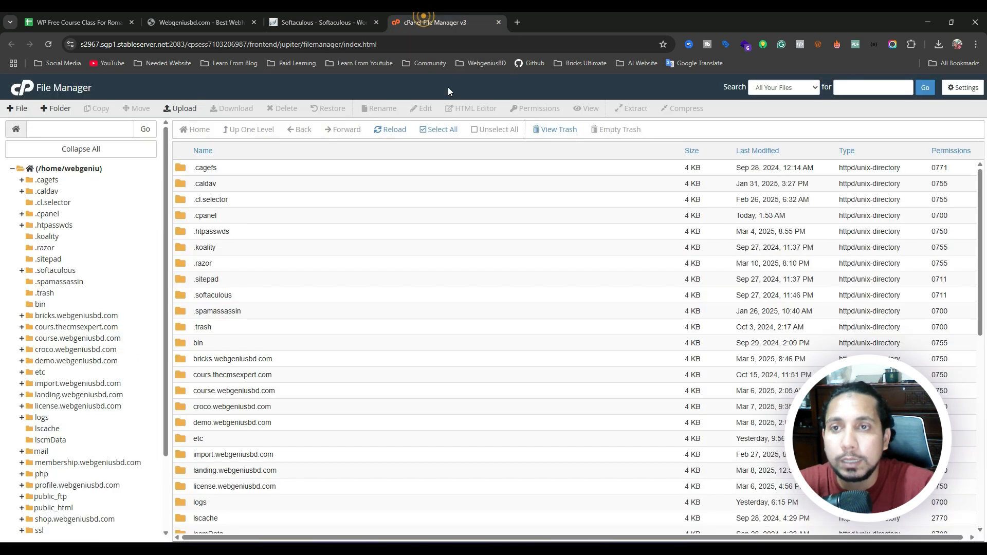
scroll(64, 264, down, 2)
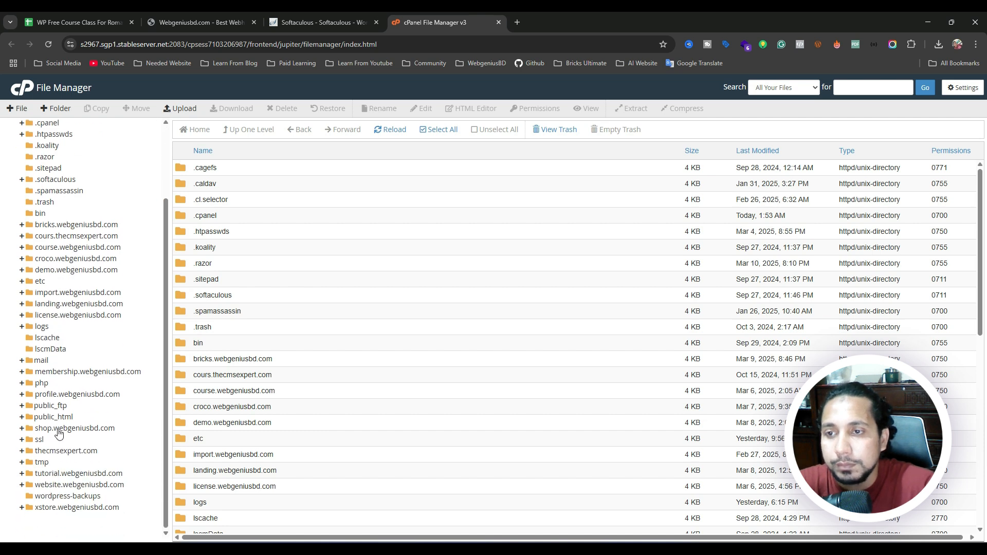
click(55, 472)
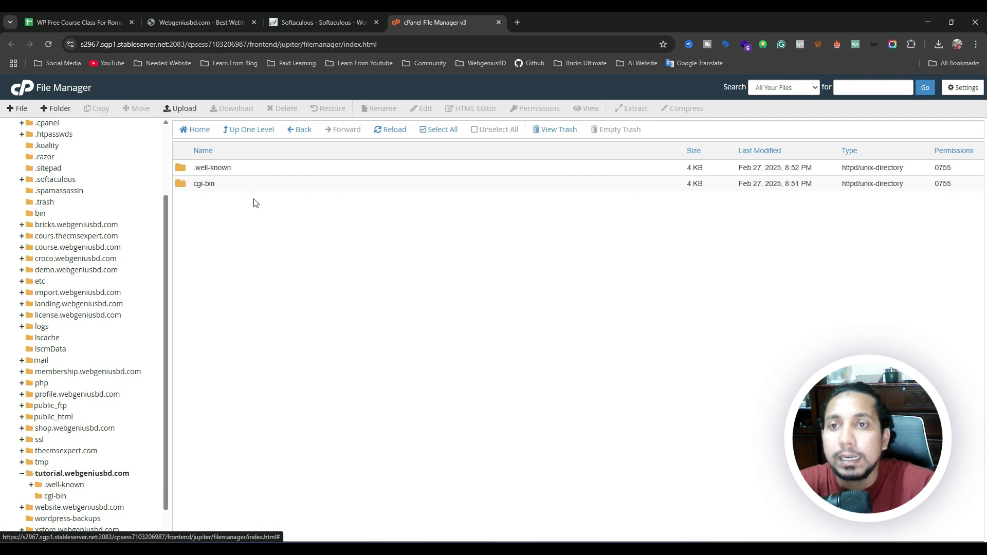
Back in Softaculous, keep tutorial.webgeniusbd.com as the domain and leave In Directory empty.
click(316, 12)
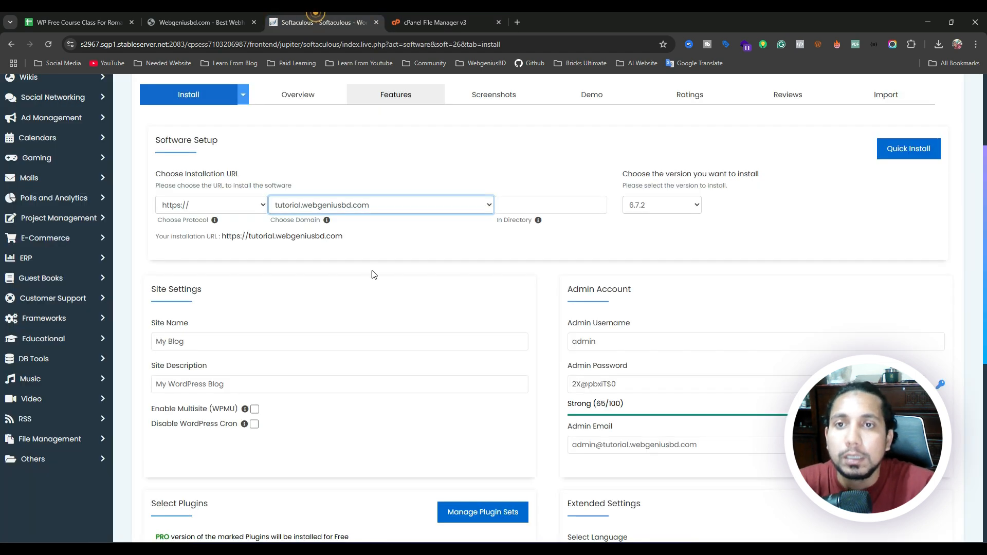
click(307, 208)
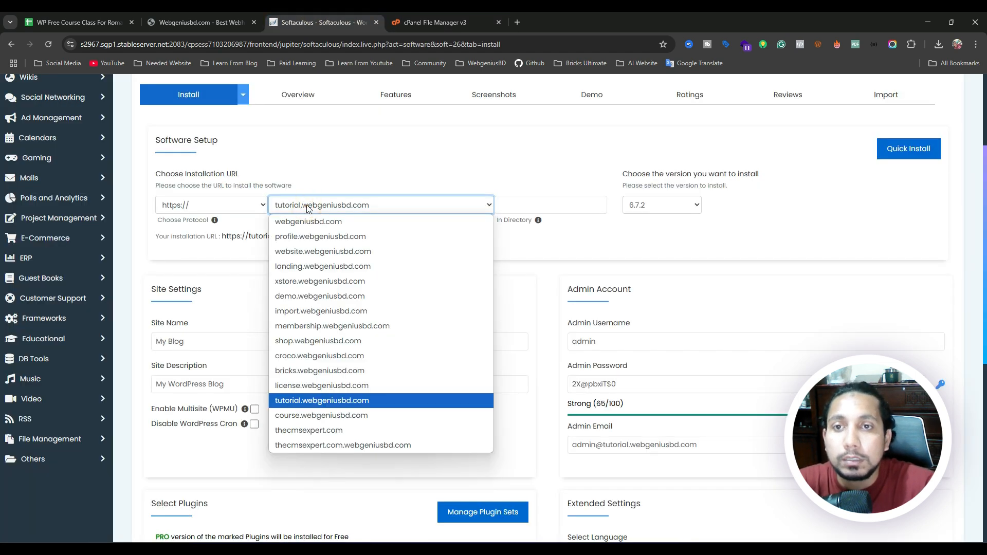
click(314, 402)
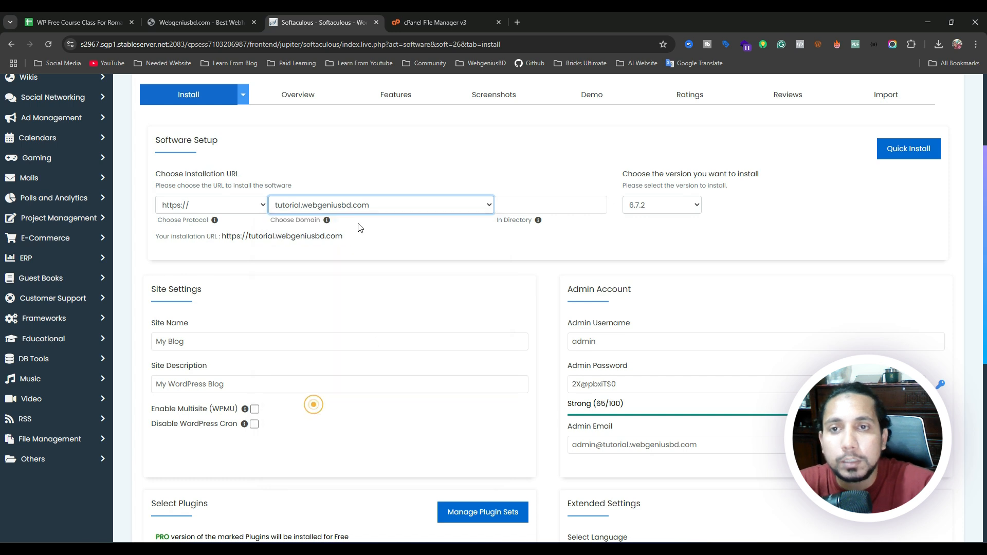
click(325, 206)
click(327, 207)
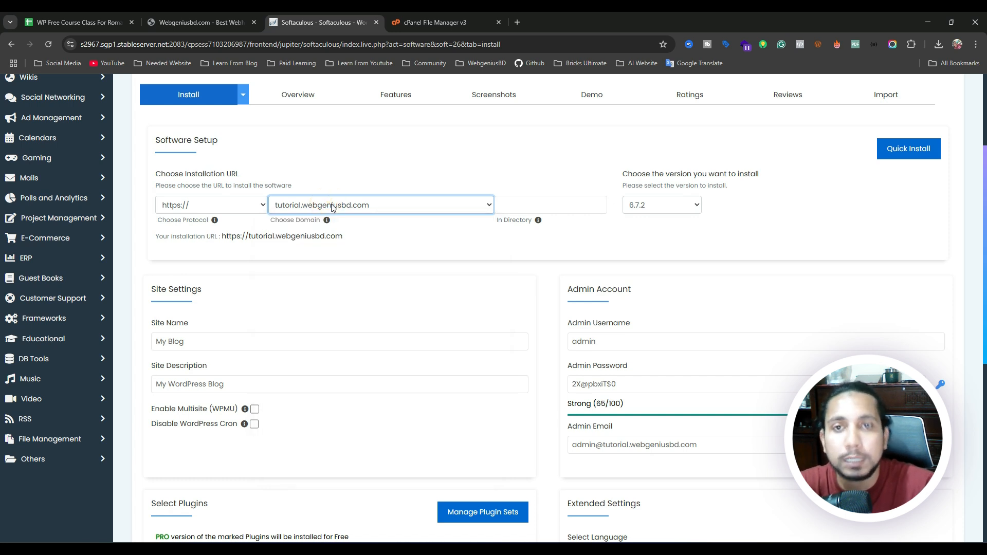
click(529, 203)
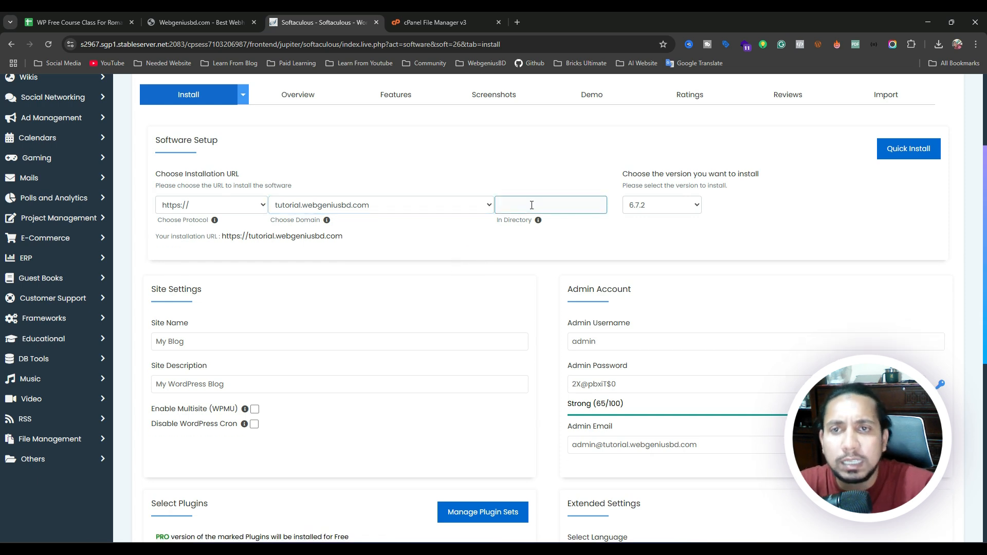
click(440, 245)
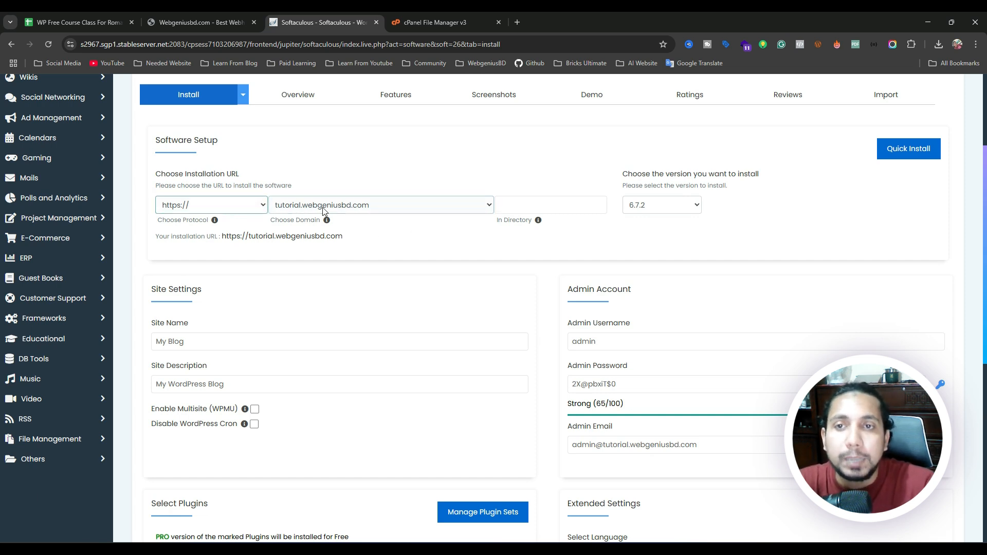
Replace the default site name 'My Blog' with 'Basic To Advance'.
scroll(440, 235, down, 3)
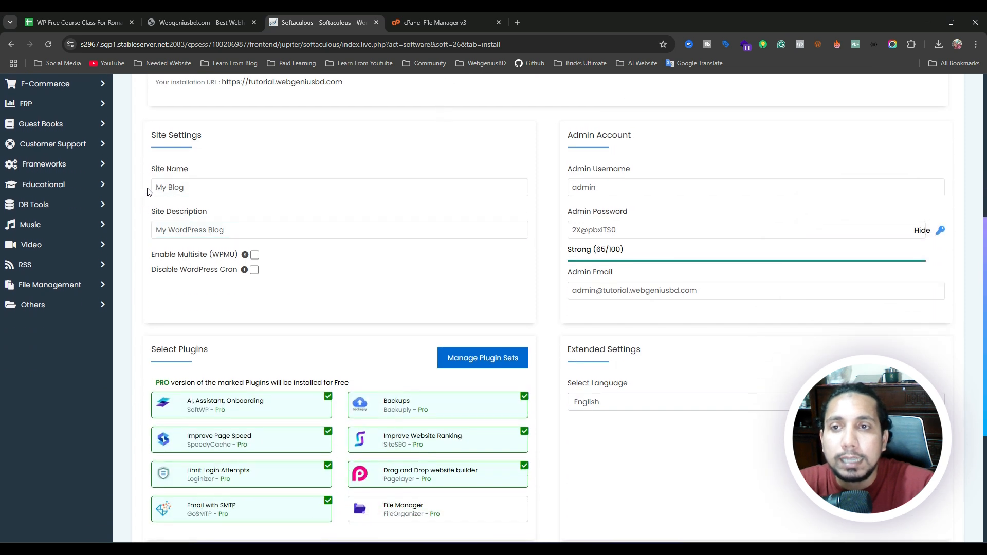
drag(150, 165, 161, 184)
click(266, 172)
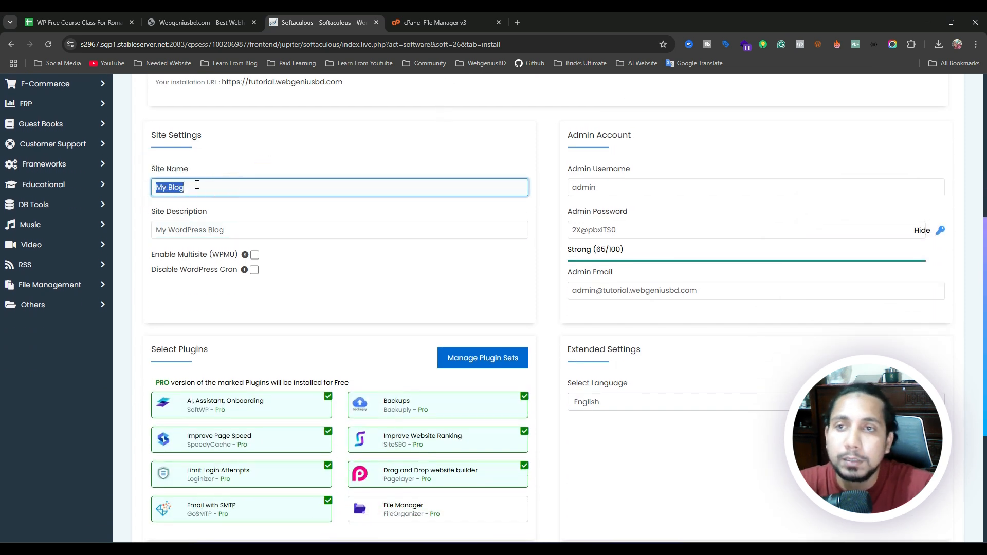
drag(199, 183, 150, 185)
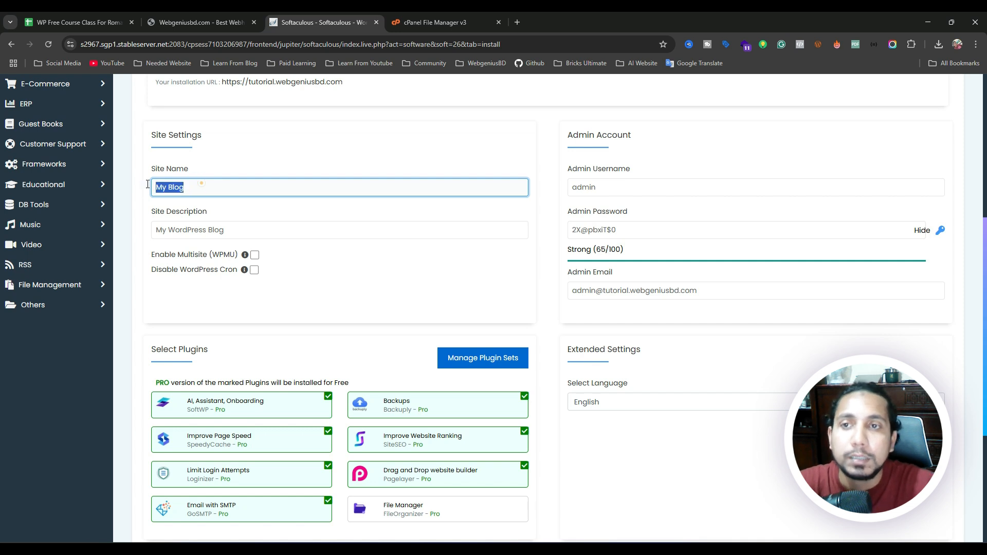
text(Bo)
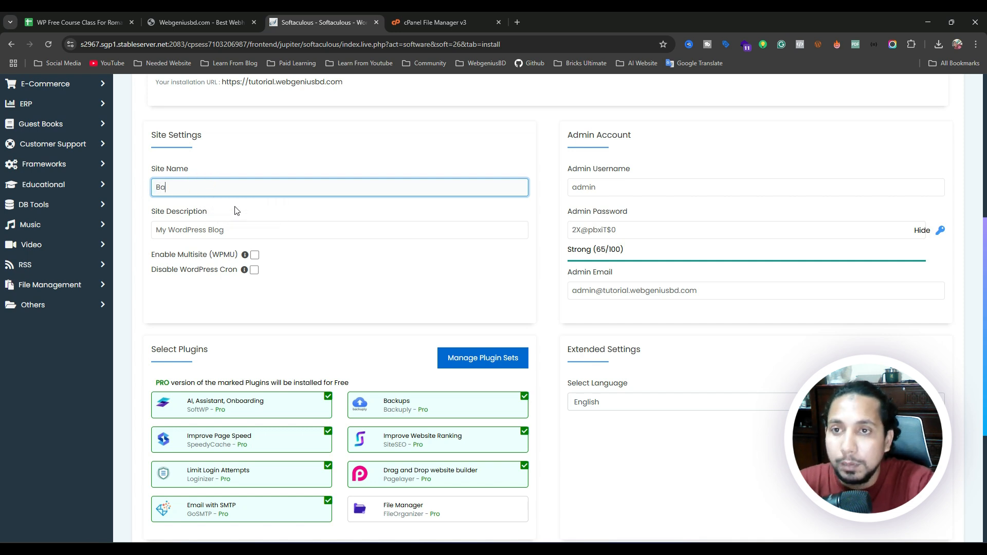
text(sic to Advande)
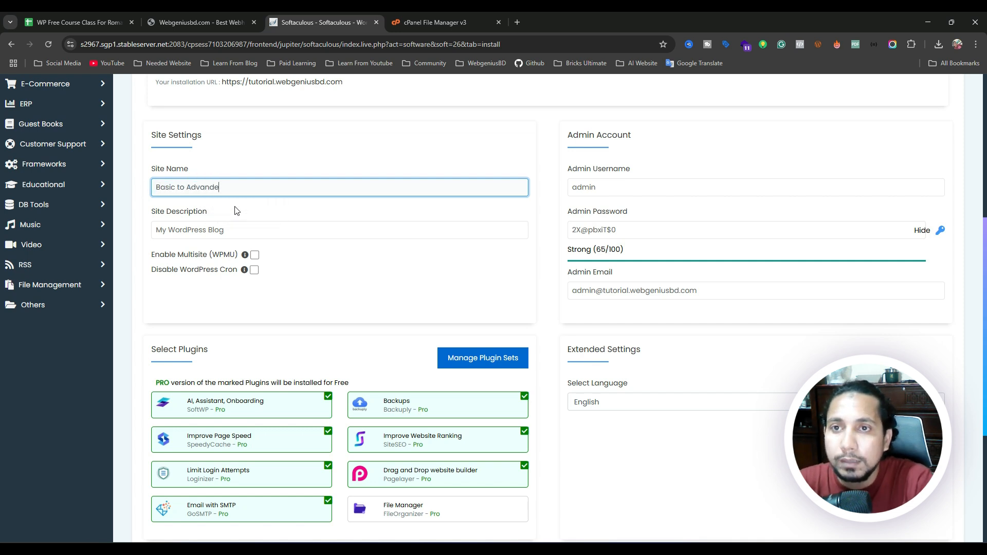
text(de)
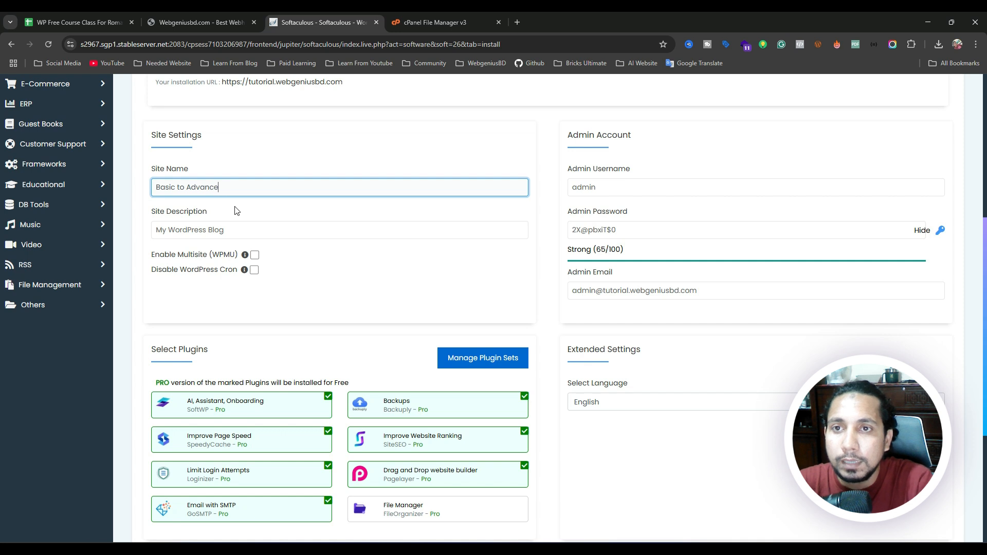
Replace the default site description with 'Free class'.
click(253, 233)
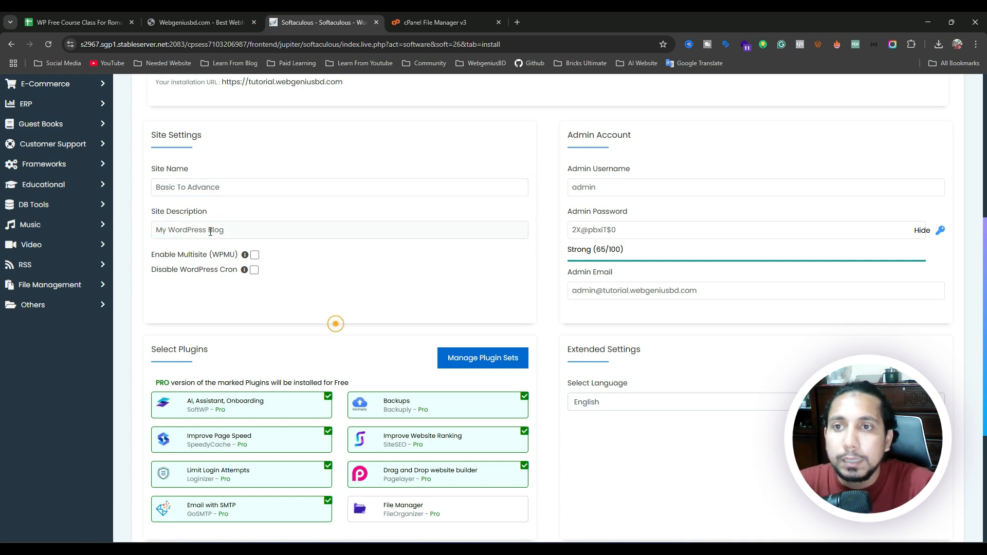
click(210, 232)
triple_click(249, 225)
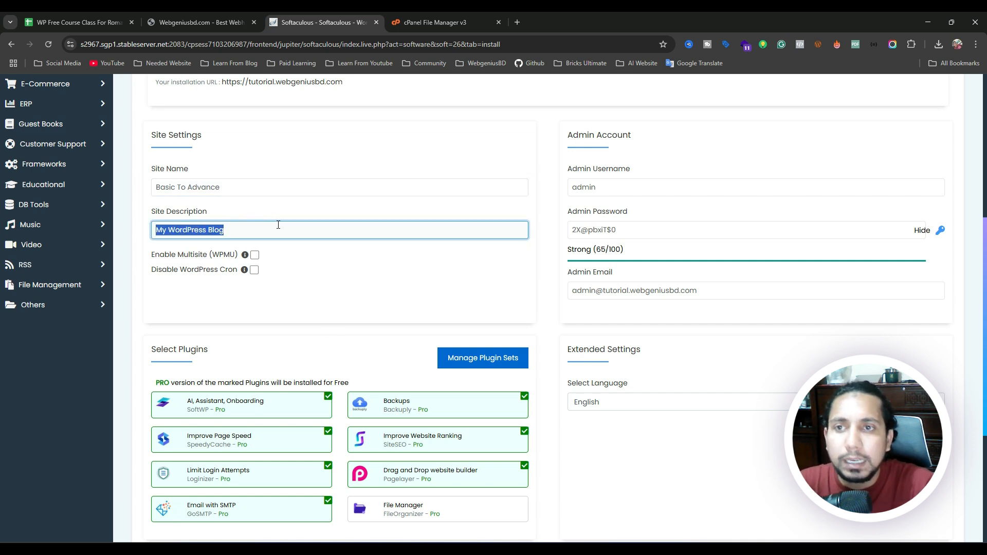
text(Free)
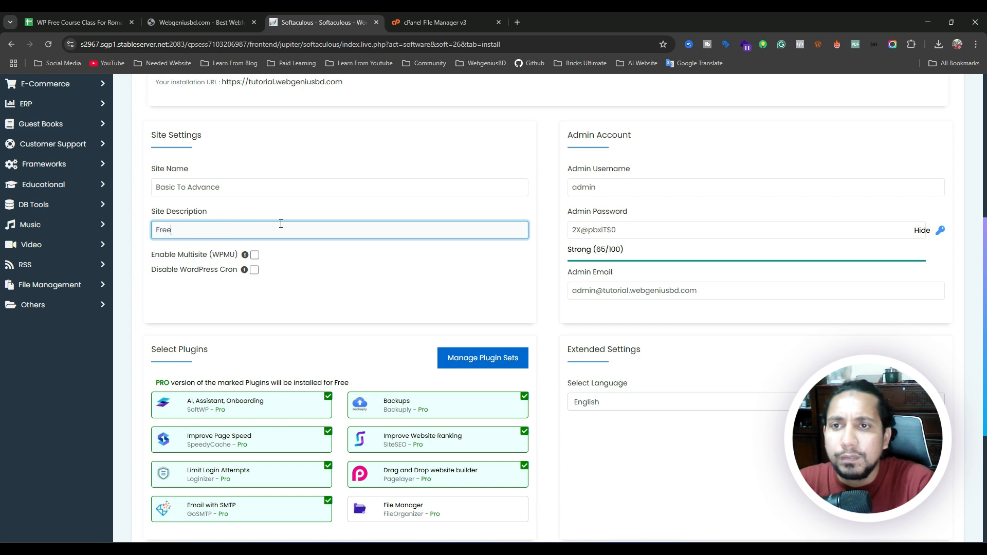
text( clad)
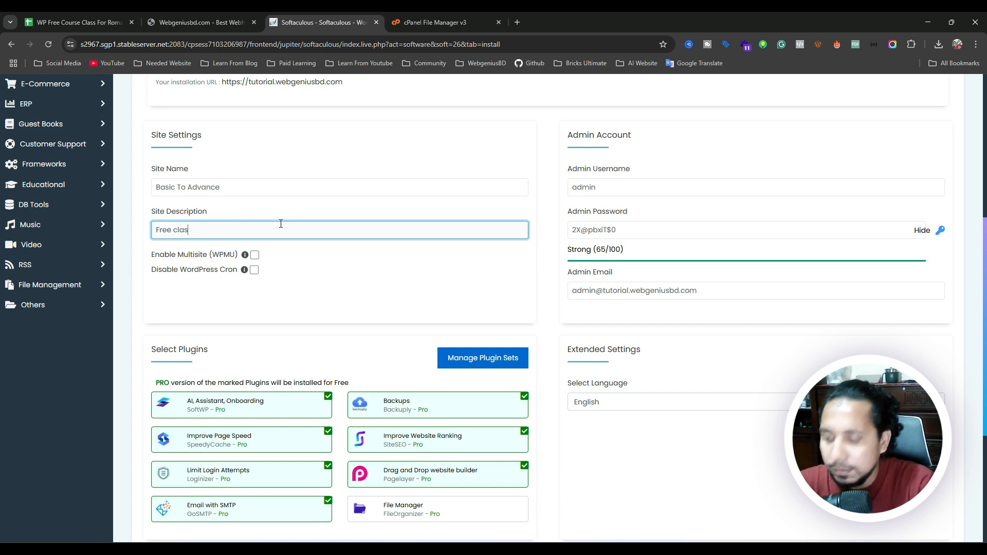
text(s)
click(384, 292)
Clear the default admin username and enter 'admin' in its place.
scroll(355, 284, up, 2)
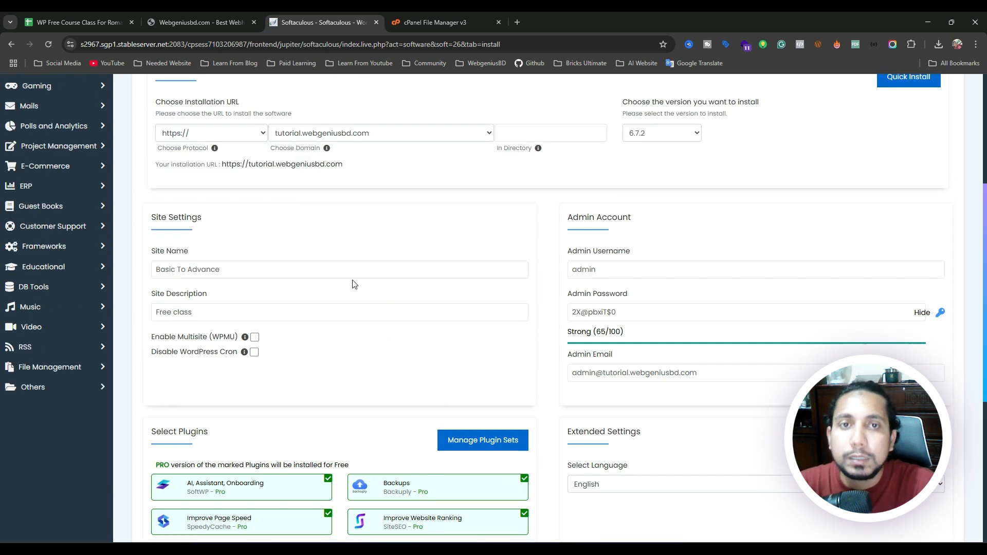
scroll(353, 284, up, 1)
drag(565, 236, 633, 238)
click(632, 289)
double_click(629, 289)
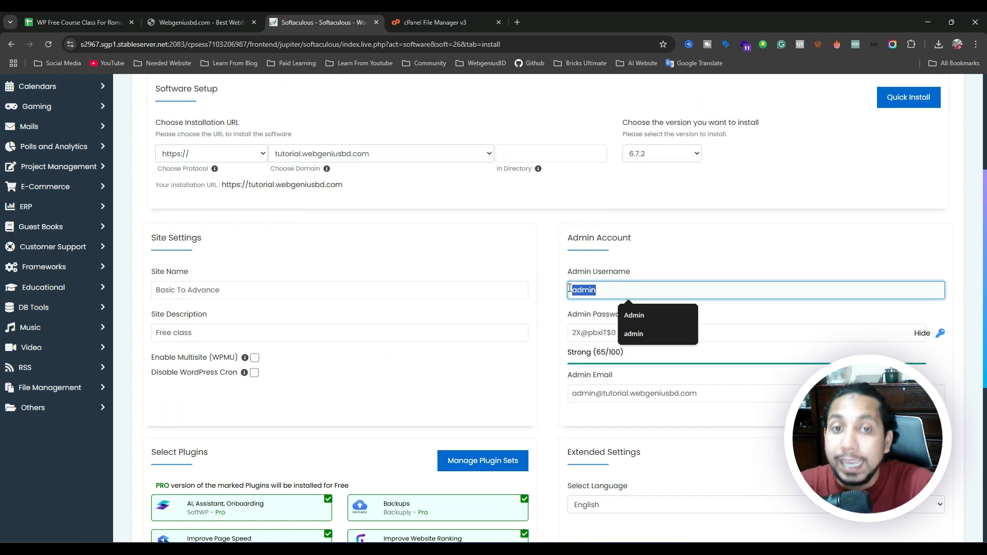
click(612, 289)
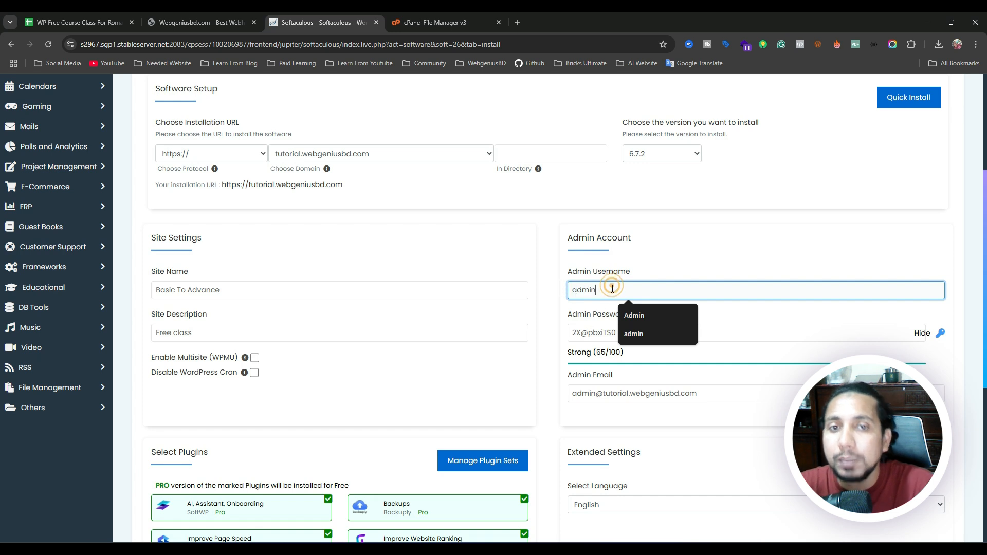
double_click(612, 289)
key(BackSpace)
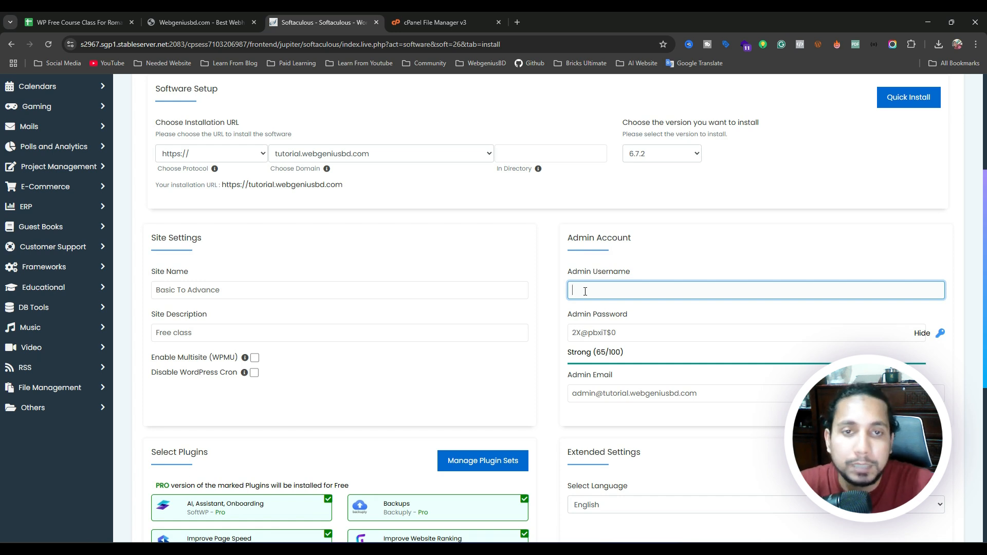
click(585, 292)
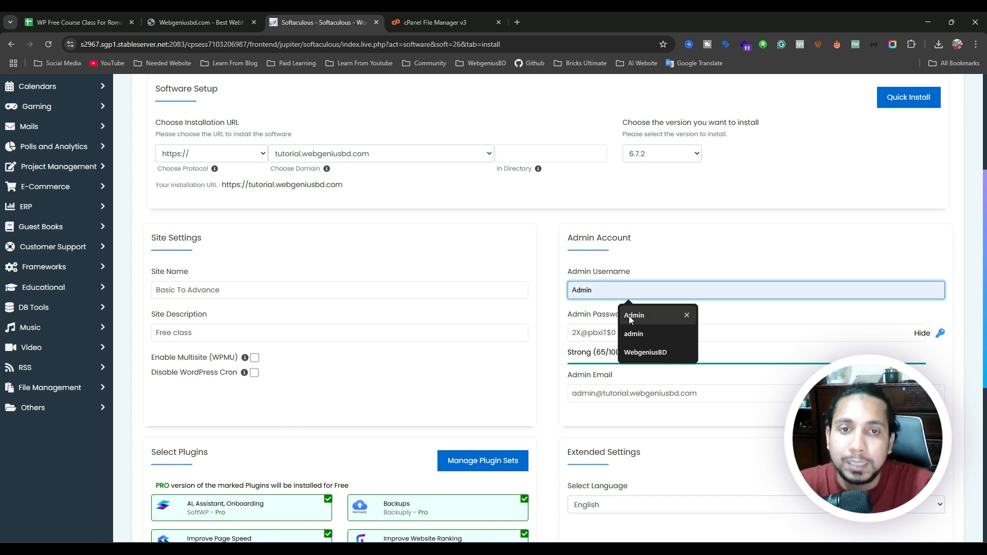
click(630, 316)
double_click(601, 291)
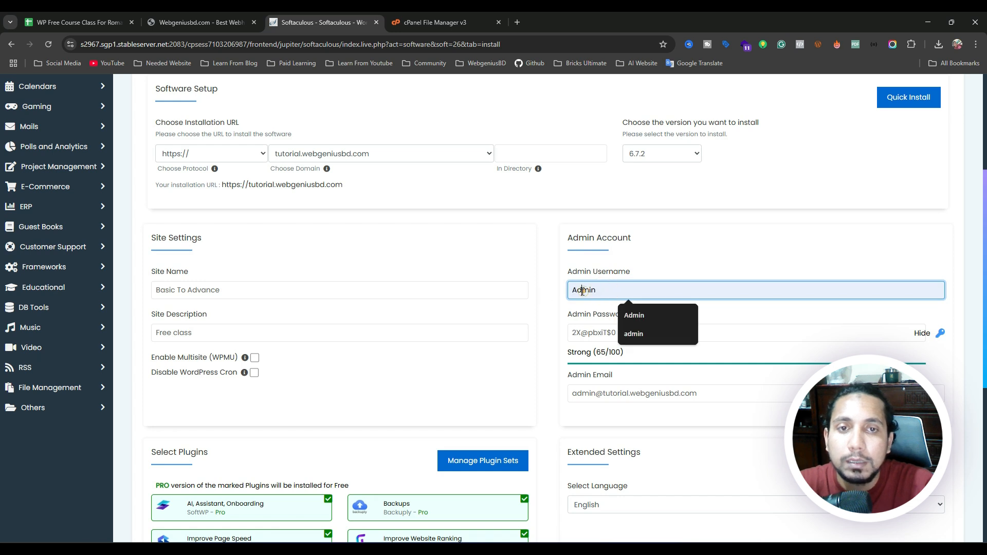
text(admin)
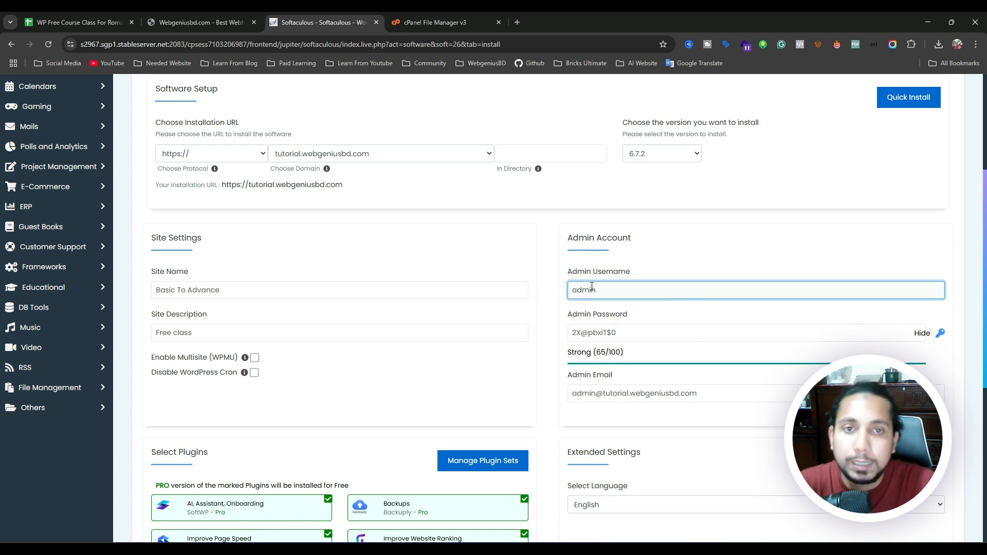
Remove the stray trailing characters so the admin username reads exactly 'admin'.
click(591, 286)
click(554, 289)
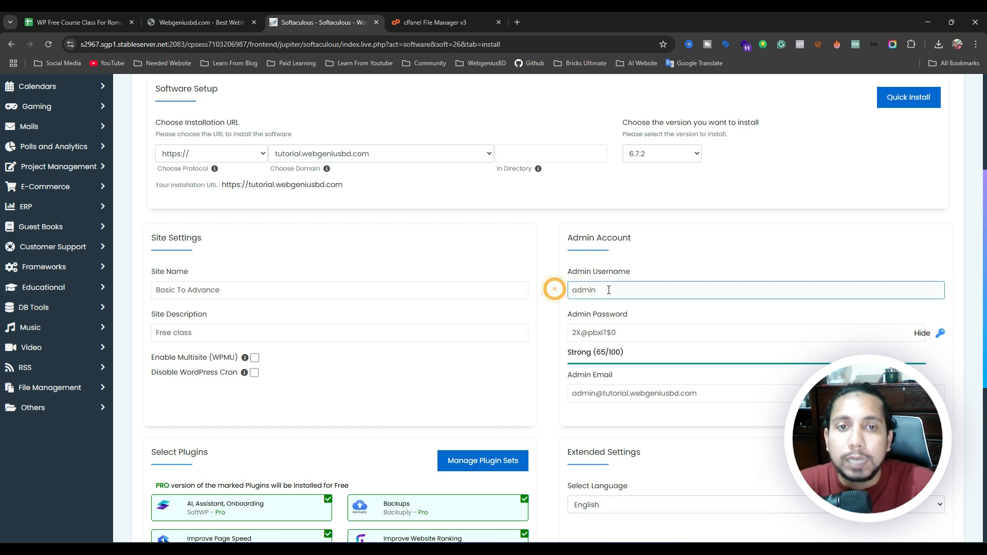
click(611, 284)
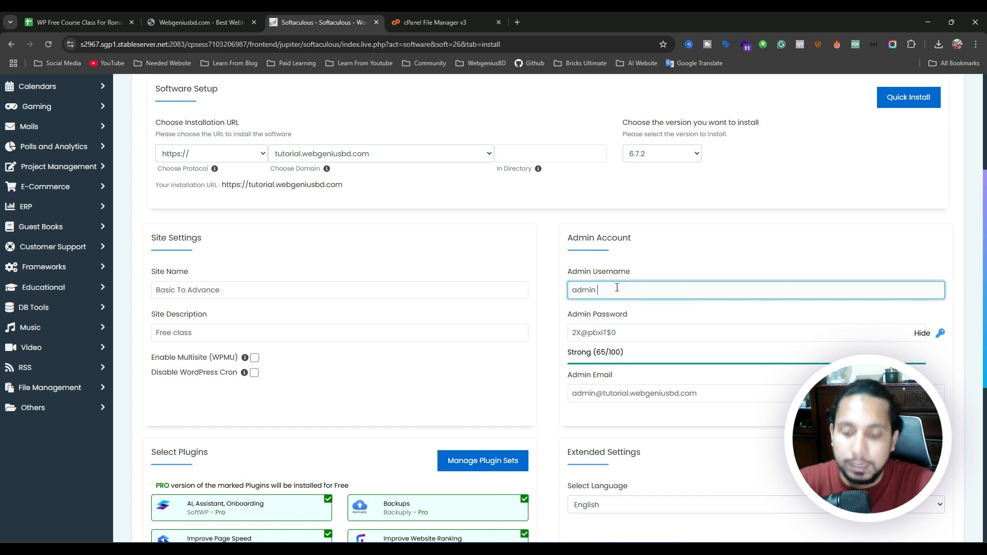
key(BackSpace)
drag(617, 288, 546, 294)
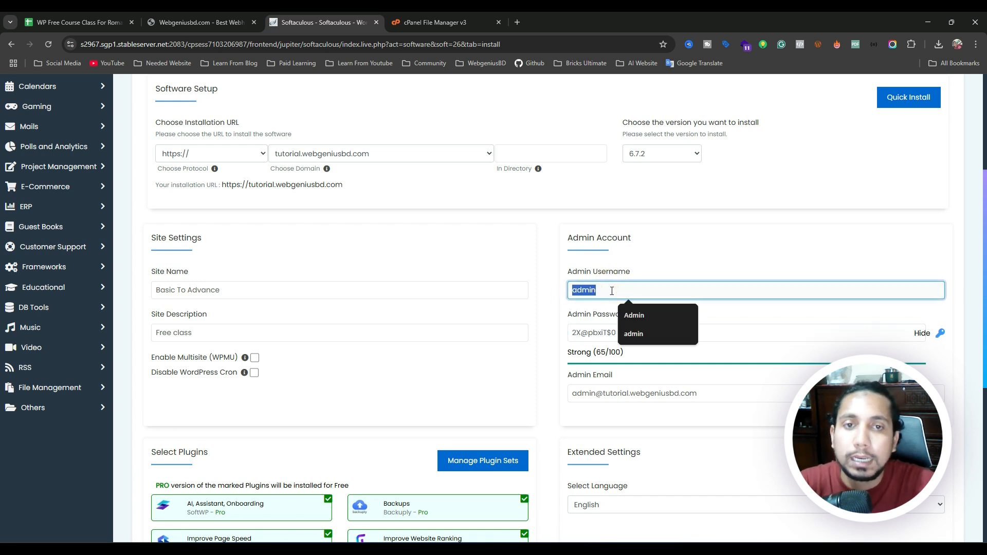
click(612, 291)
text(_)
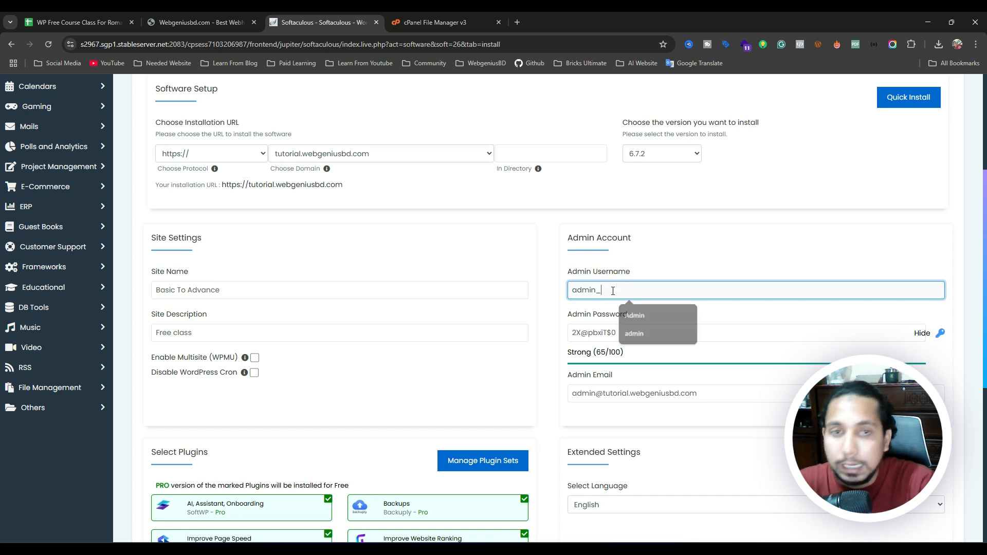
text(p)
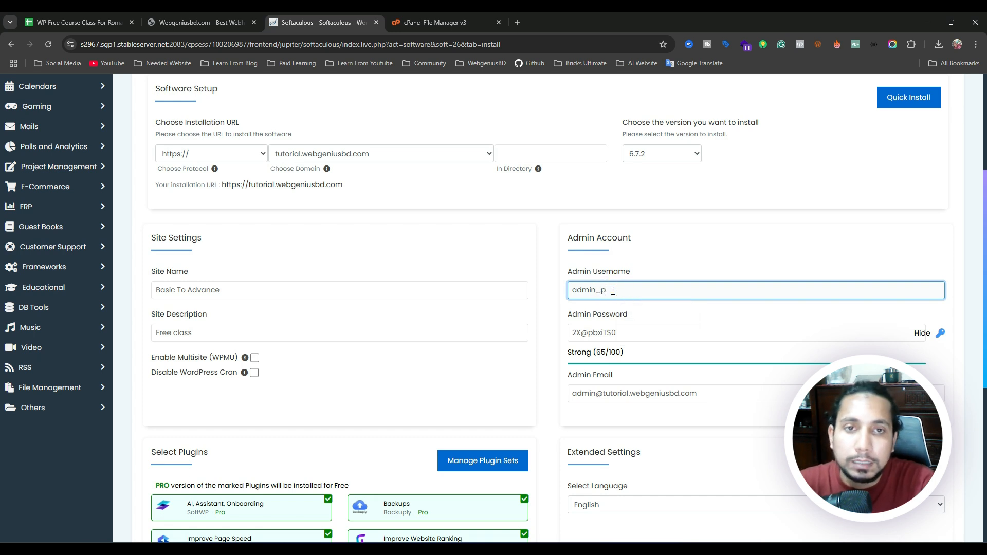
text(ss)
key(BackSpace)
key(BackSpace)
key(BackSpace)
key(BackSpace)
key(BackSpace)
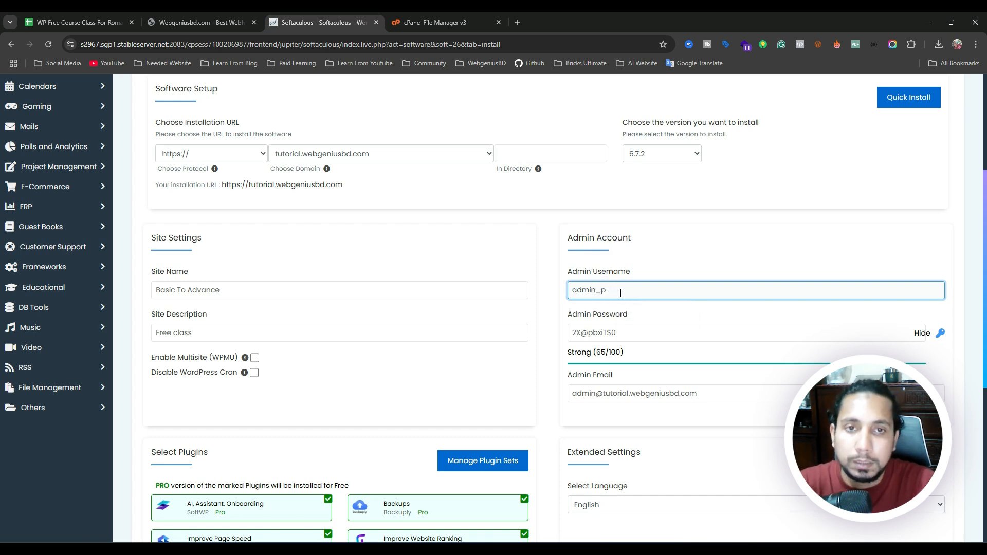
text(n)
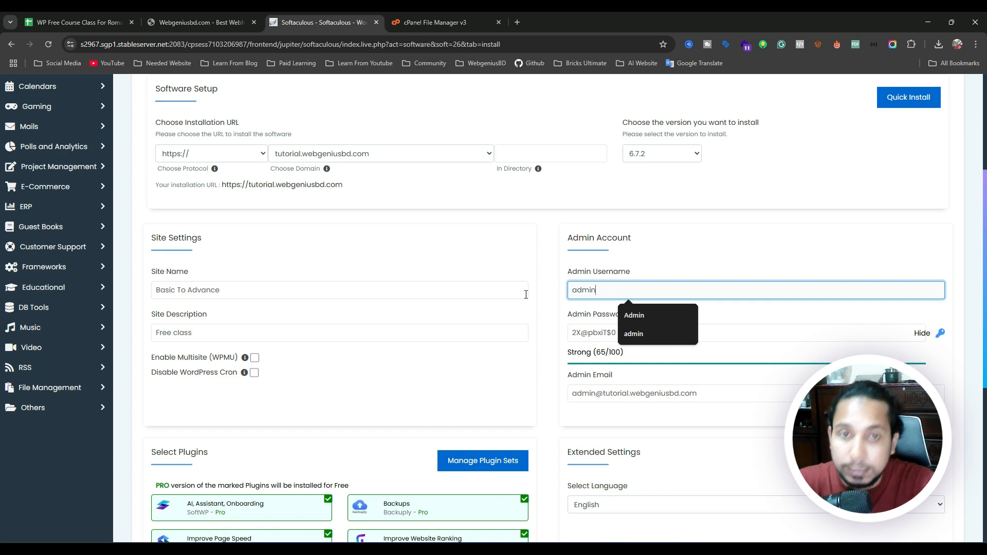
click(513, 292)
click(552, 295)
Swap the generated admin password for a simple typed one, now rated Good (45/100).
triple_click(663, 340)
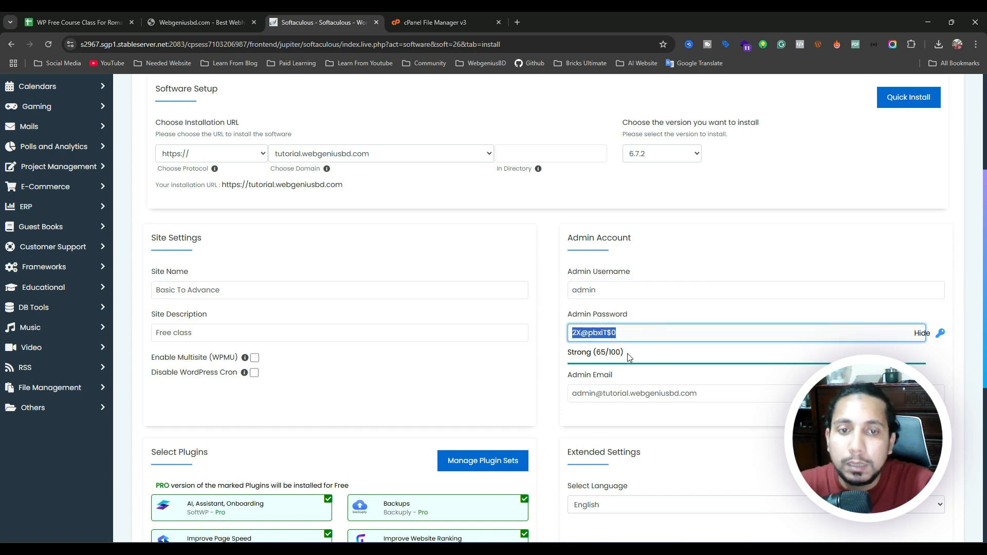
scroll(626, 356, down, 3)
scroll(609, 359, up, 3)
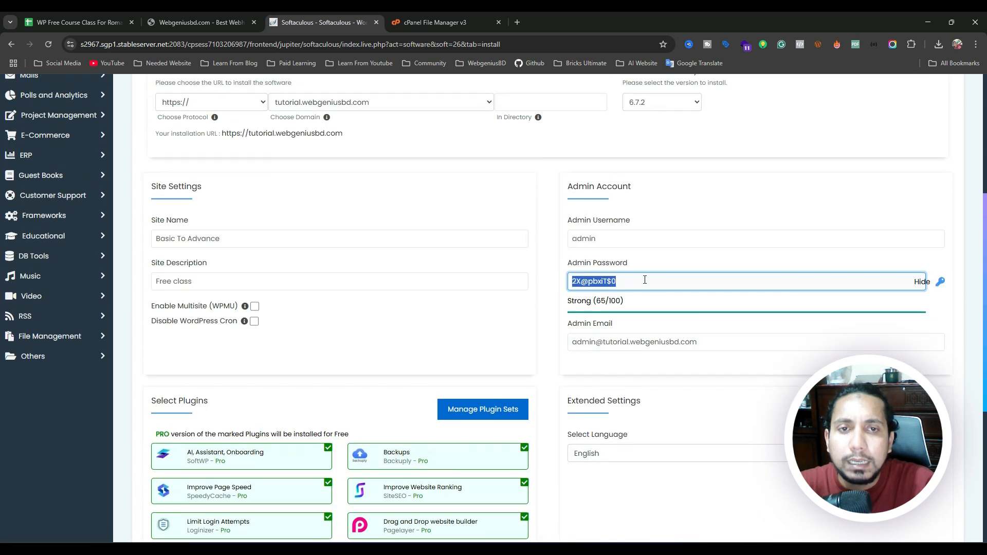
click(643, 280)
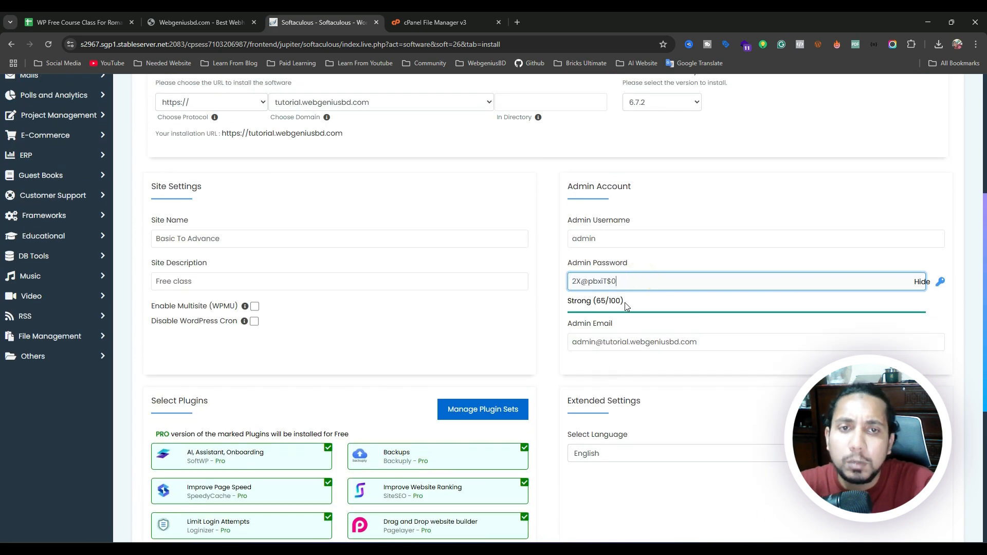
triple_click(636, 291)
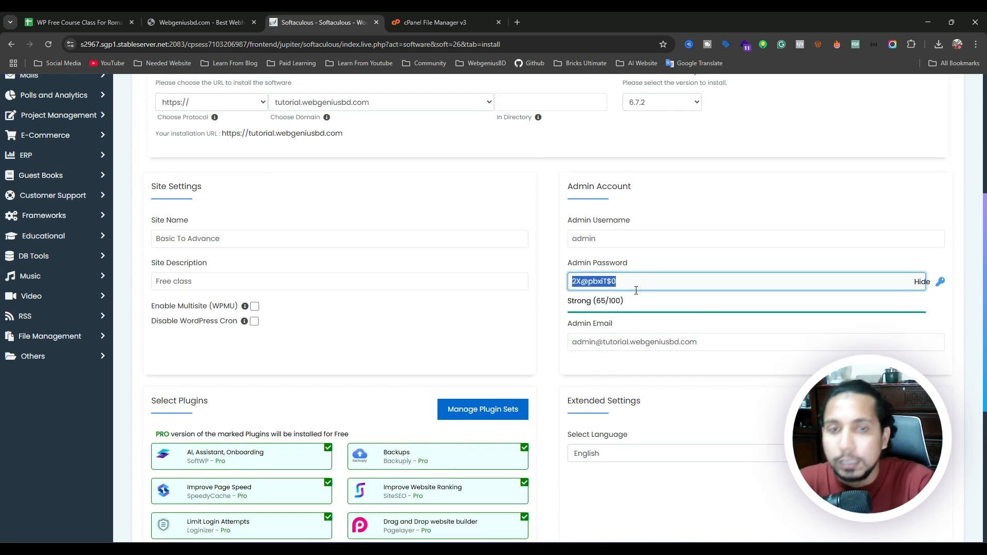
text(Passwoe)
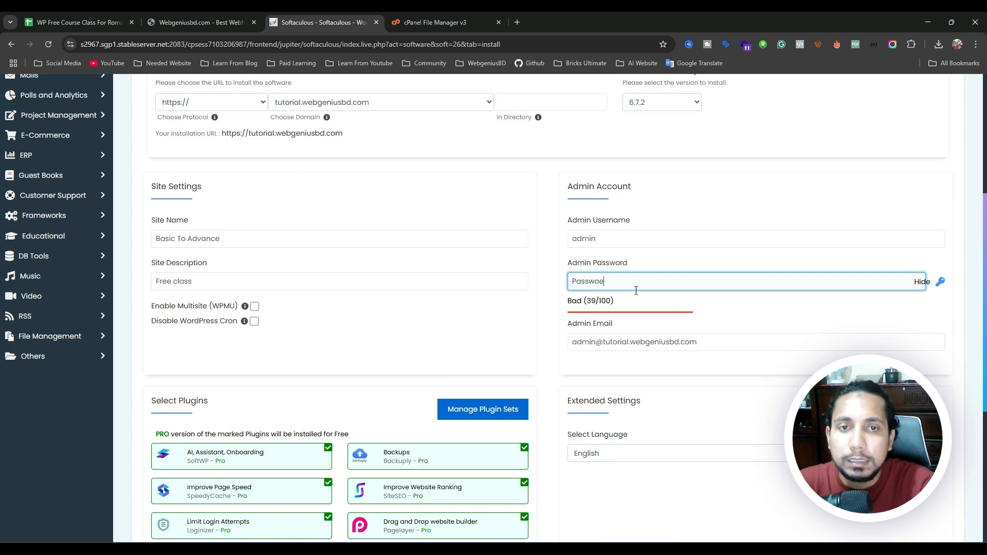
key(BackSpace)
text(rd)
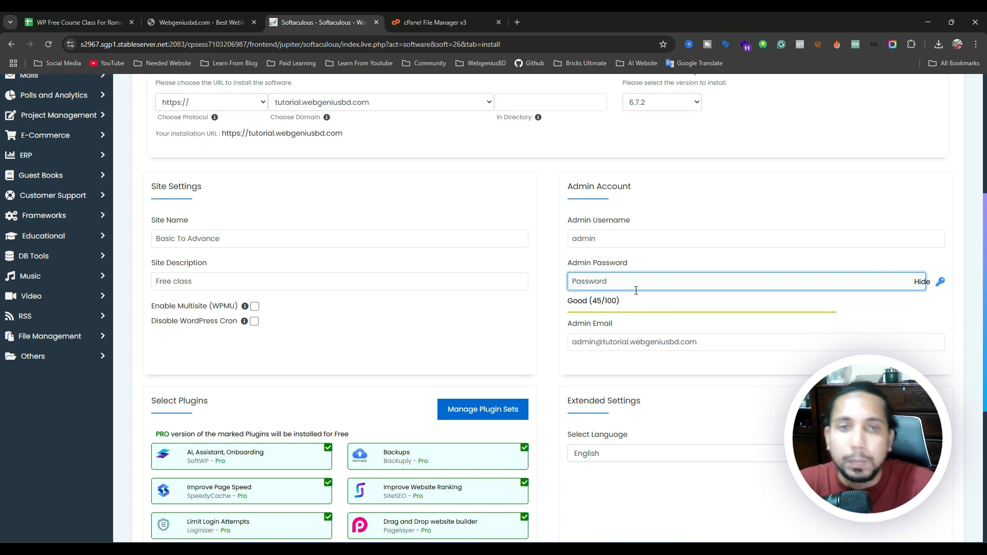
click(550, 310)
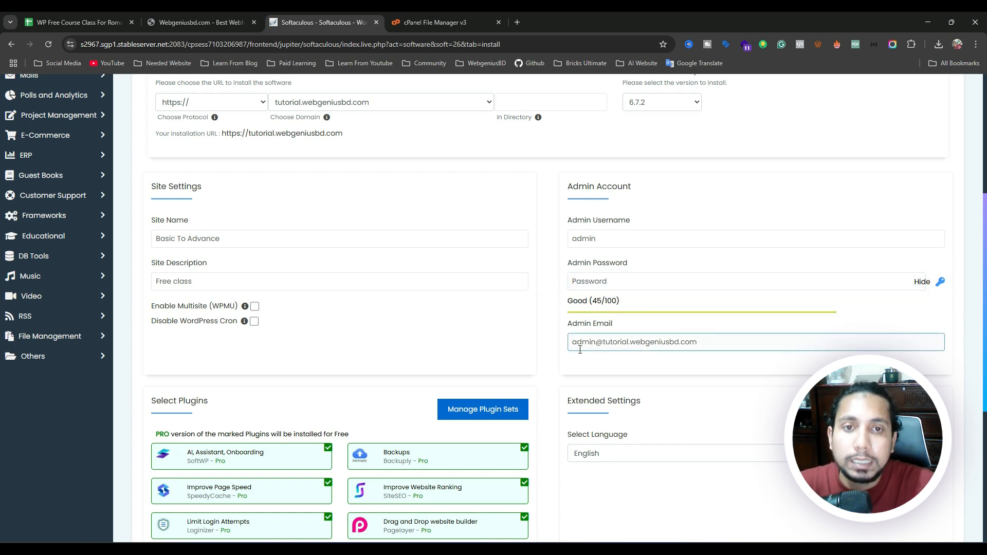
Replace the default admin e-mail with the owner's saved personal address from autofill.
drag(718, 345, 544, 347)
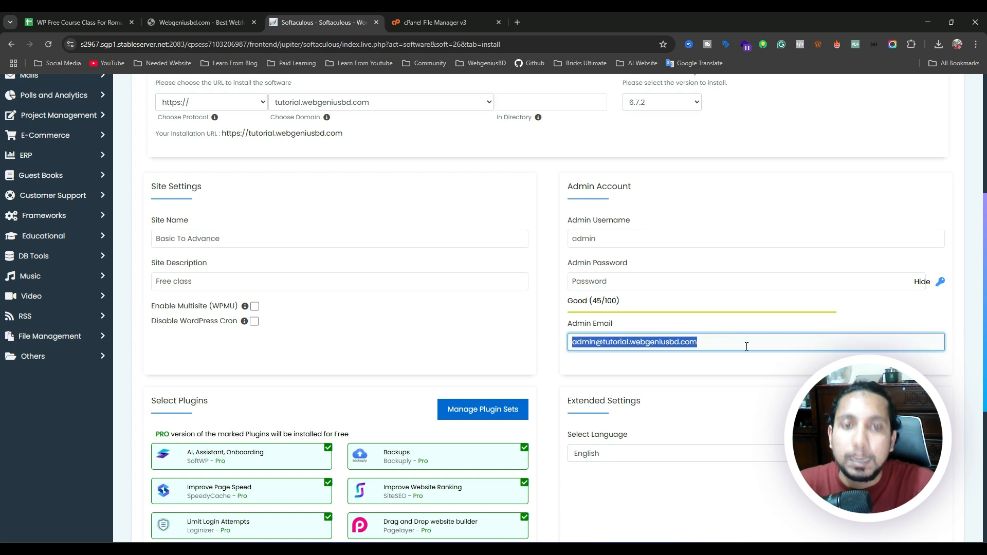
key(BackSpace)
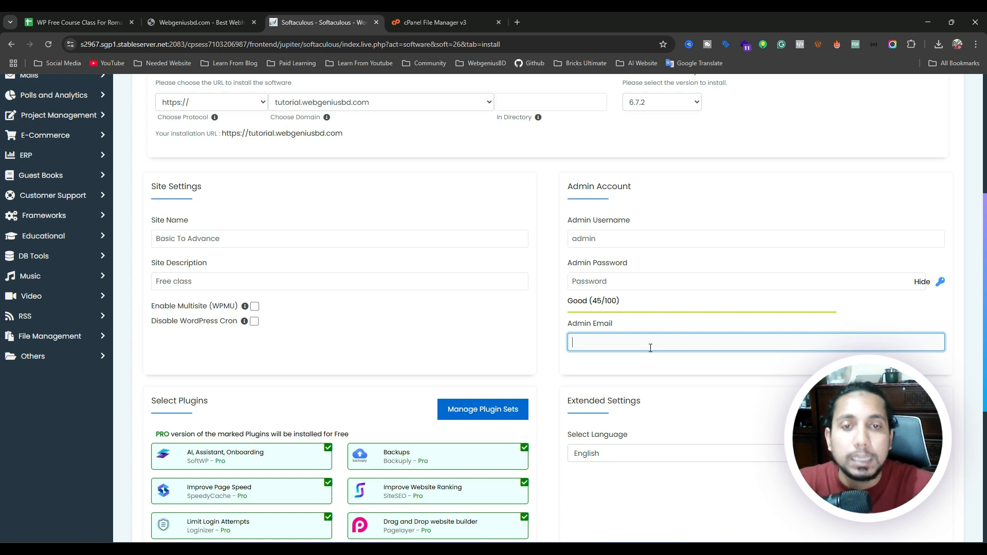
click(585, 346)
key(Down)
key(Return)
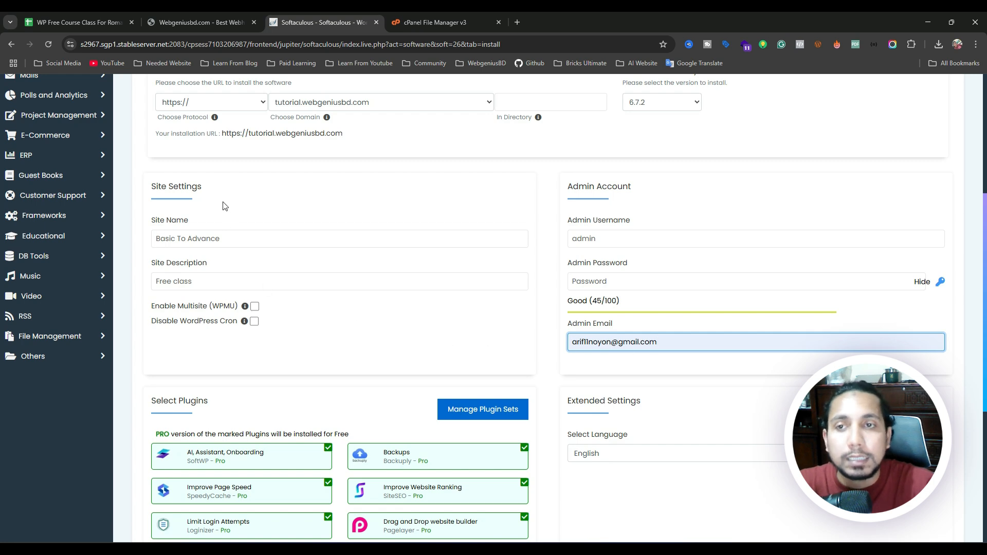
scroll(239, 213, up, 3)
scroll(239, 214, up, 2)
scroll(242, 231, down, 3)
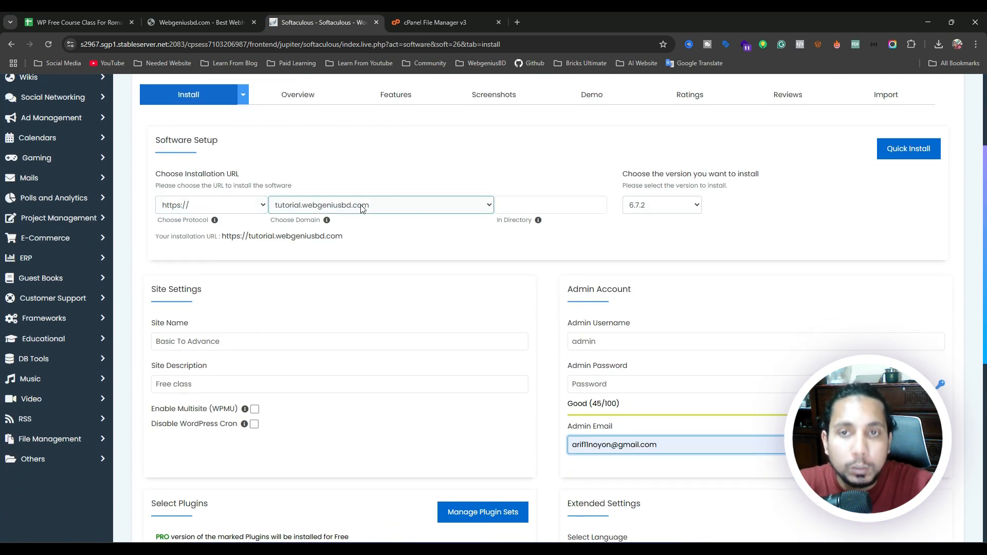
scroll(363, 209, down, 1)
drag(169, 290, 236, 293)
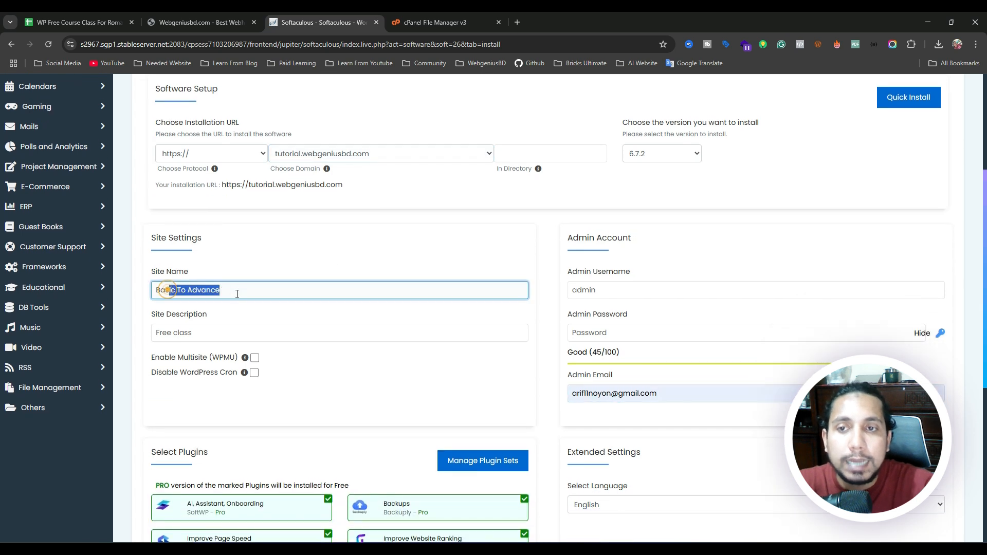
click(245, 336)
drag(156, 332, 242, 336)
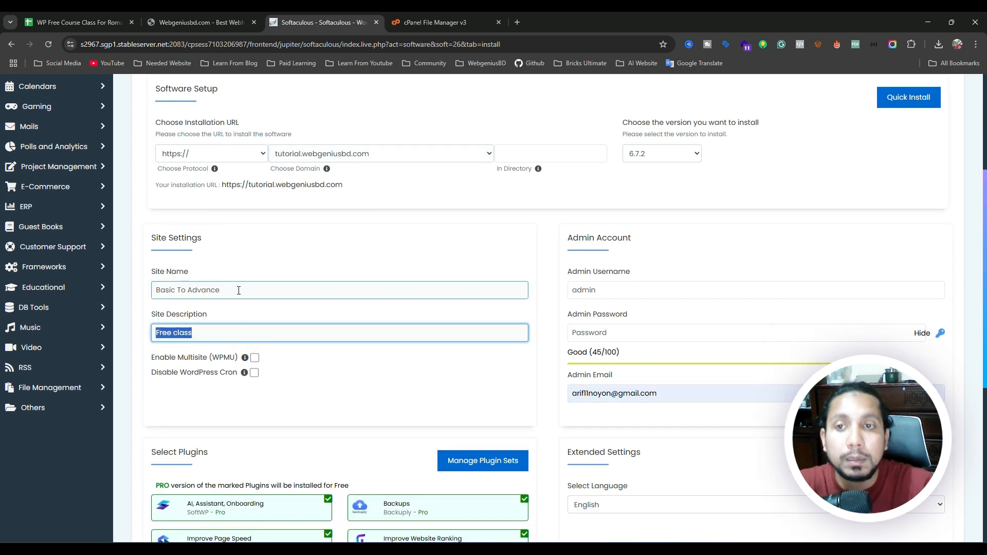
click(239, 290)
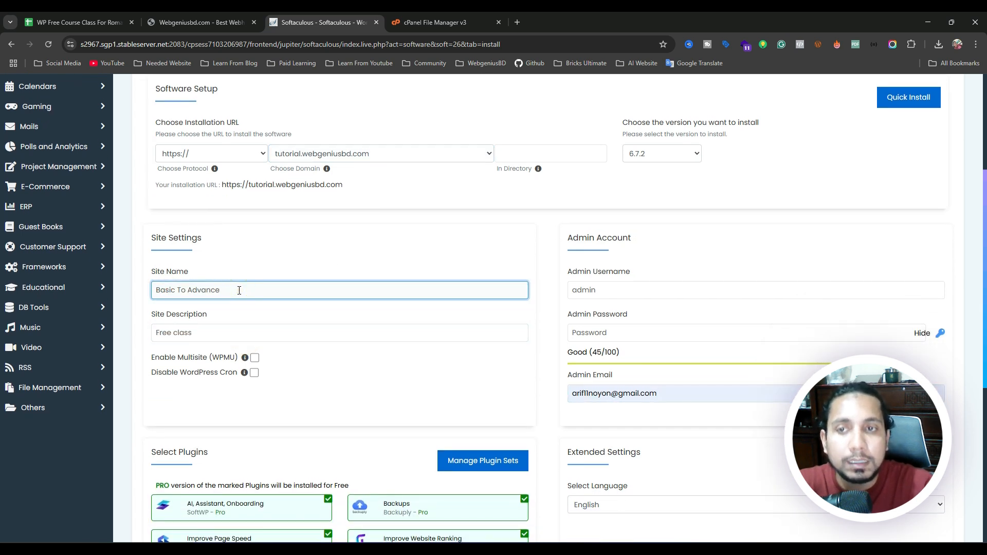
triple_click(239, 291)
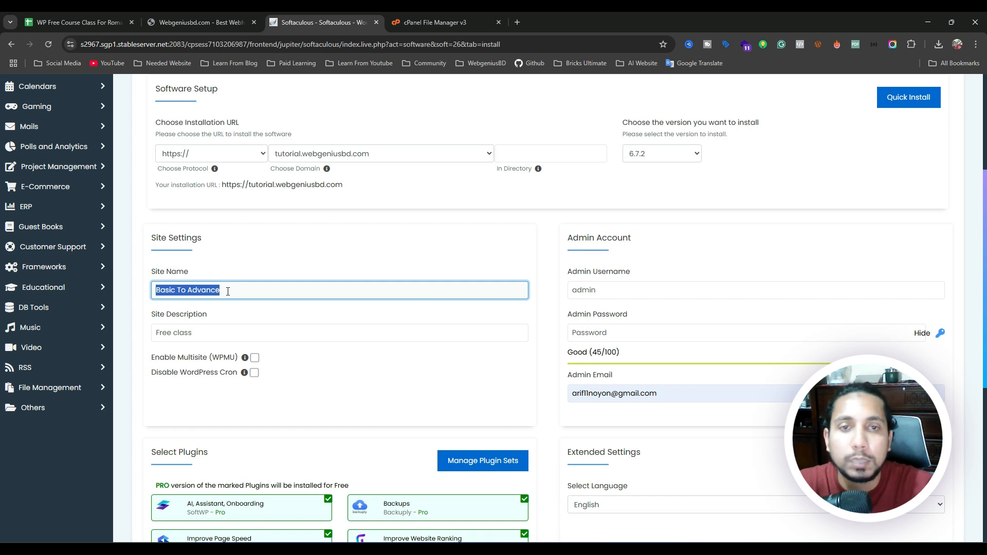
double_click(608, 290)
click(608, 290)
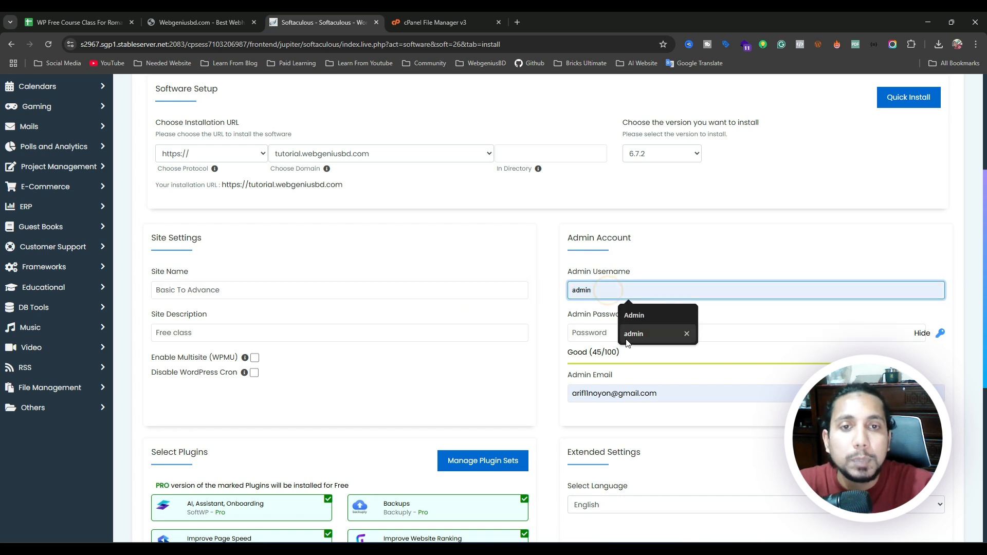
double_click(610, 332)
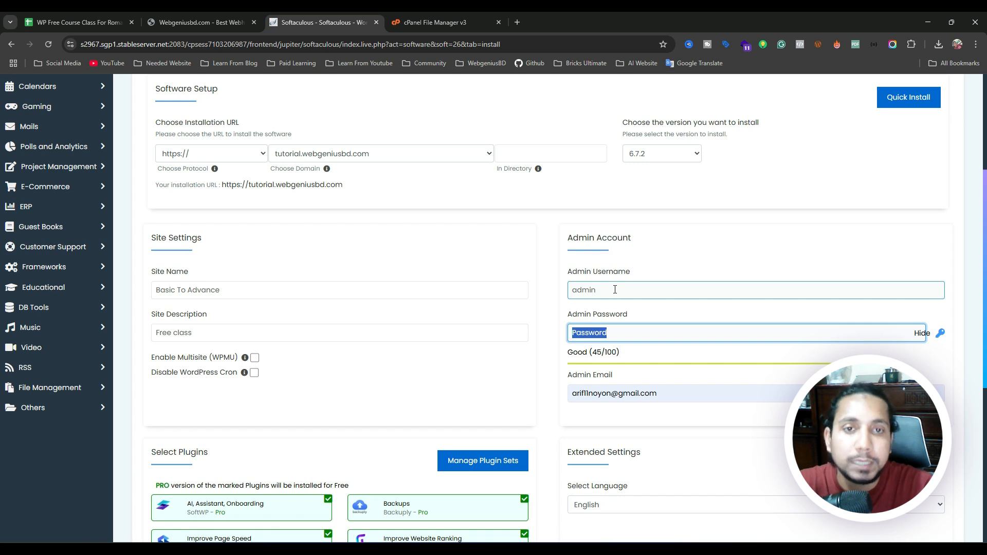
double_click(584, 291)
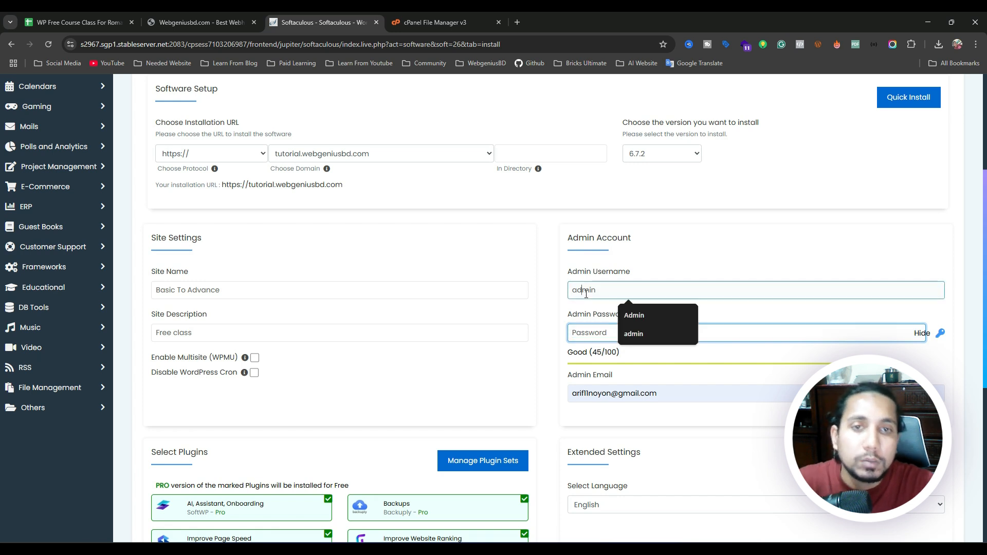
double_click(584, 326)
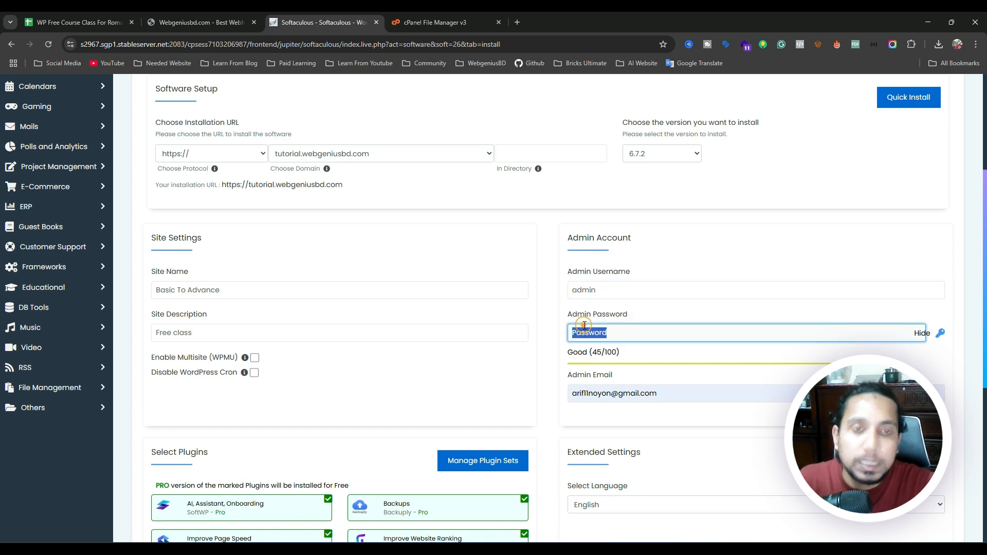
click(559, 334)
scroll(566, 339, down, 1)
scroll(566, 343, down, 1)
click(624, 291)
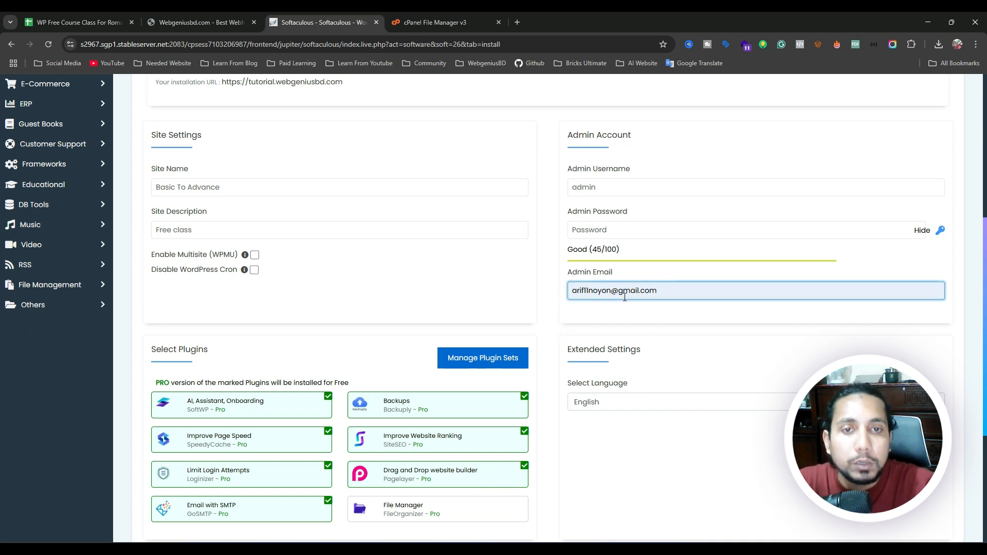
Untick SoftWP, Backuply, SiteSEO, Pagelayer, Loginizer, GoSMTP and SpeedyCache plugins.
scroll(449, 306, down, 3)
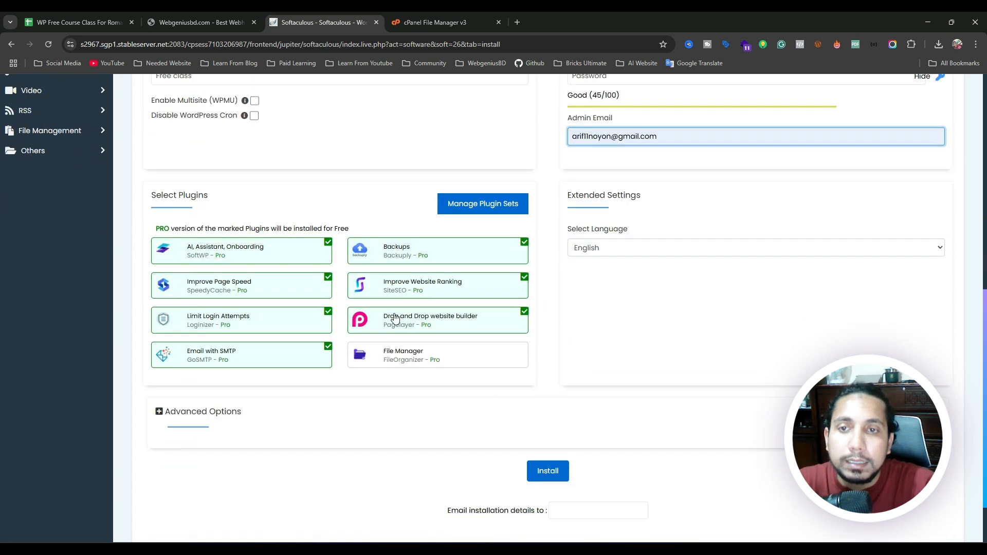
mouse_move(272, 256)
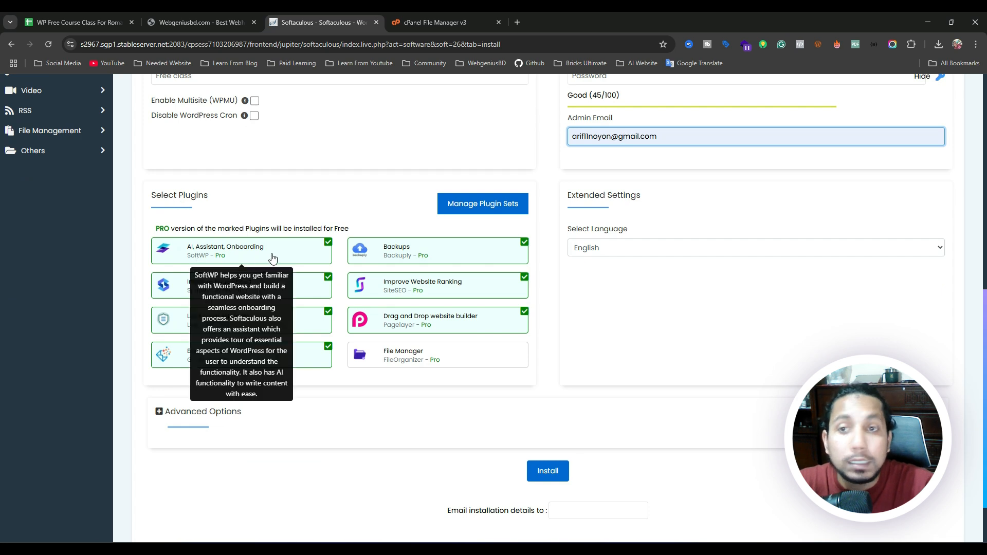
click(301, 259)
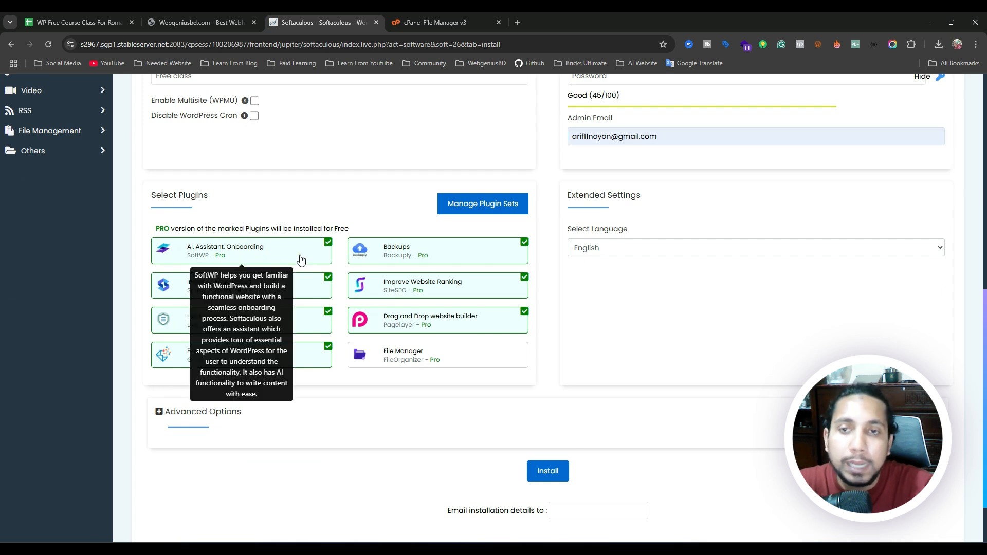
click(301, 258)
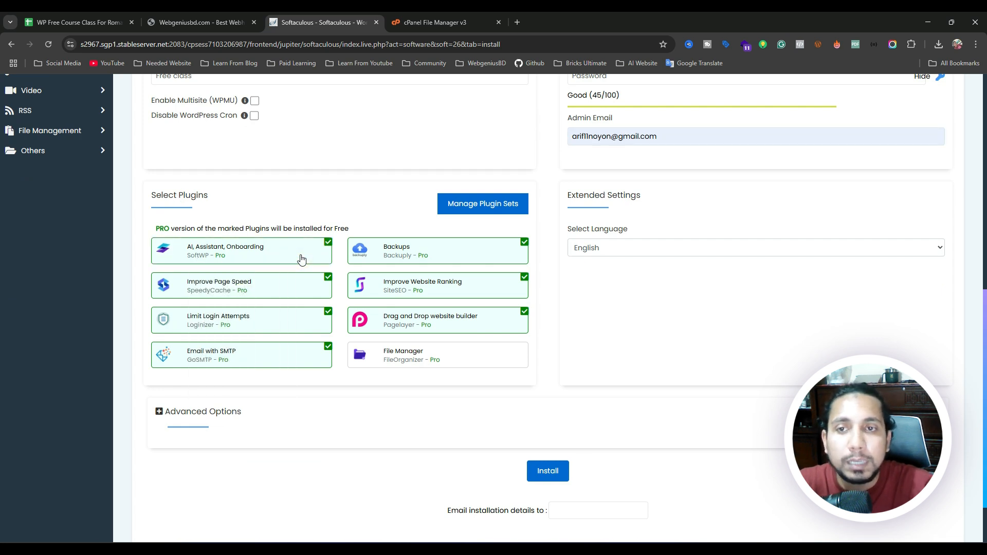
click(301, 259)
click(483, 253)
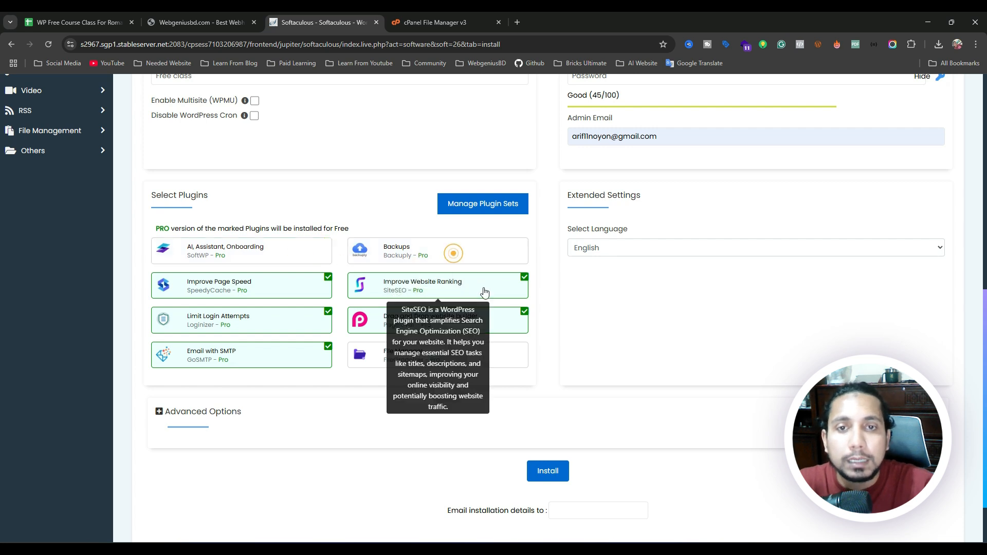
click(485, 288)
click(495, 320)
click(291, 329)
click(292, 352)
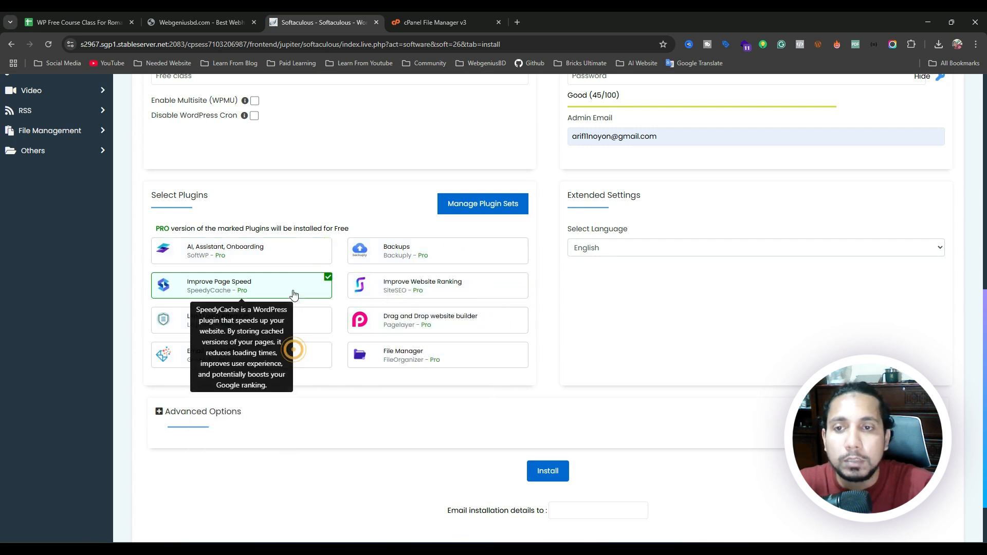
click(294, 287)
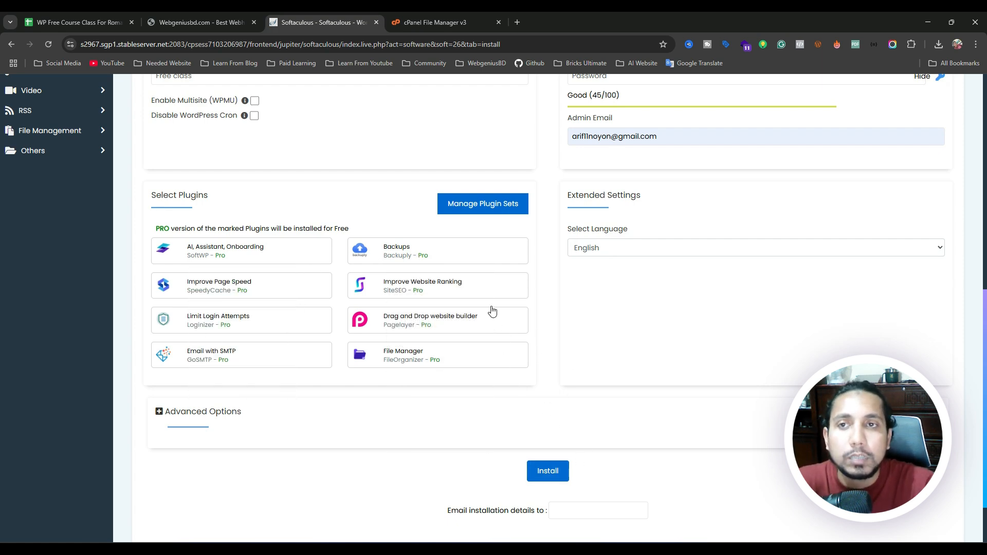
scroll(492, 311, up, 3)
drag(145, 252, 226, 260)
Review the site name, description, admin username, password and e-mail entries.
click(319, 264)
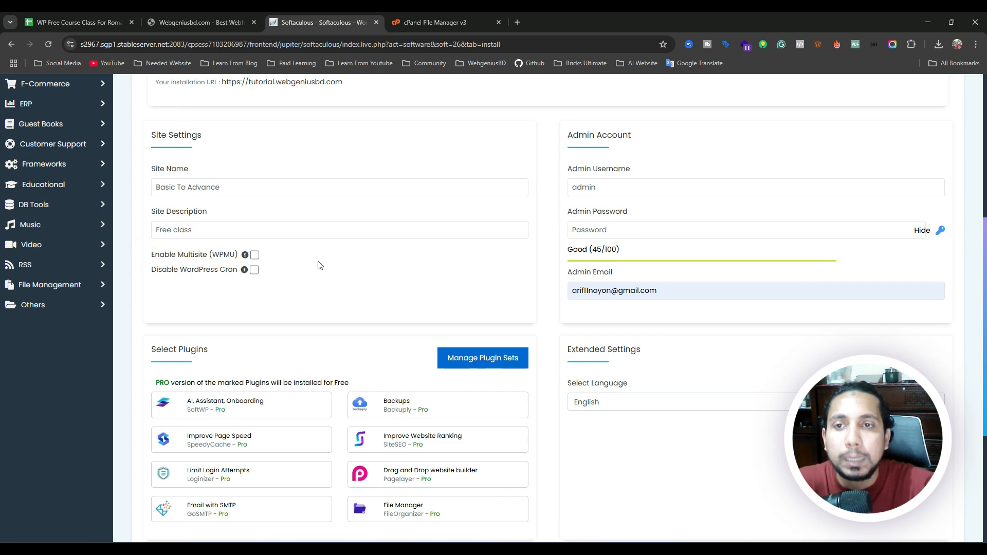
scroll(386, 279, up, 4)
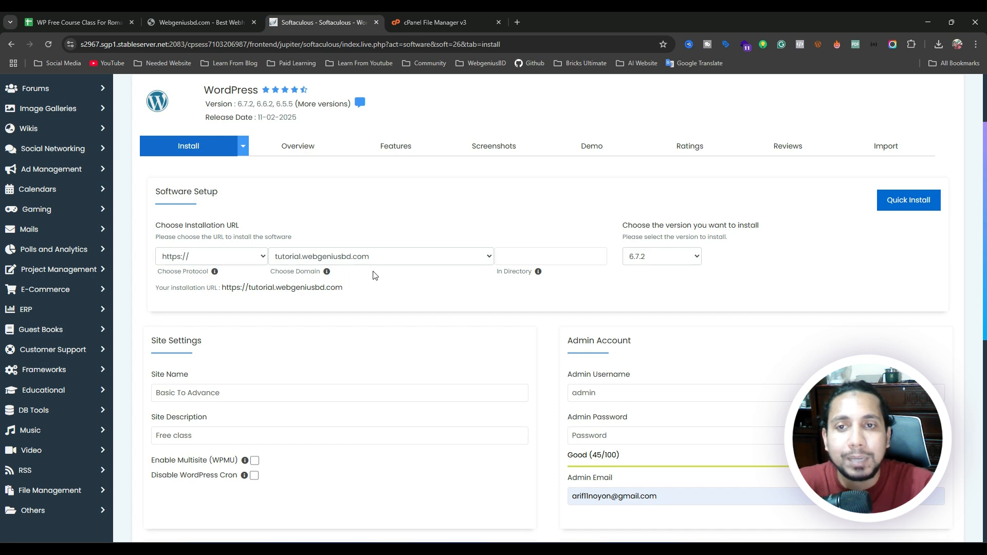
scroll(375, 275, down, 4)
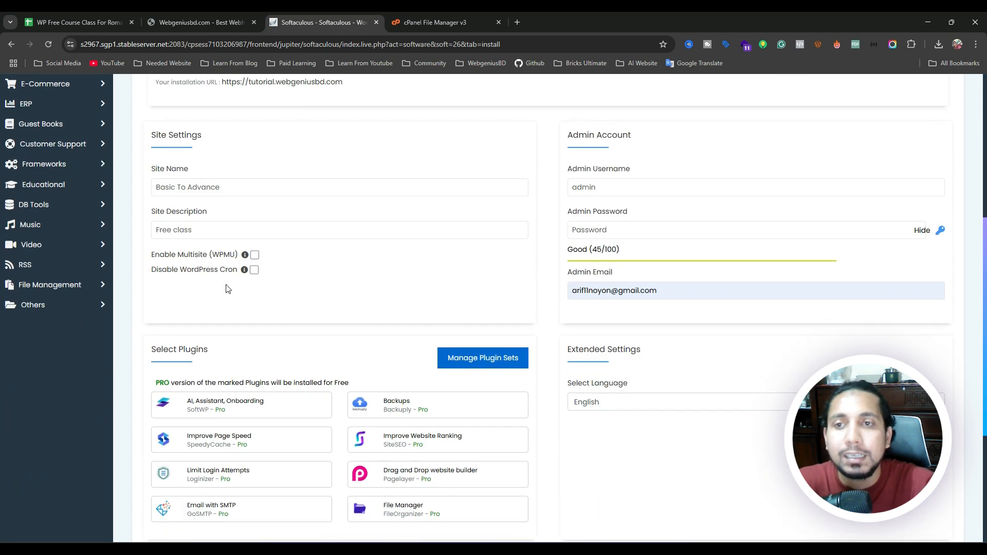
scroll(227, 286, down, 4)
scroll(435, 283, up, 6)
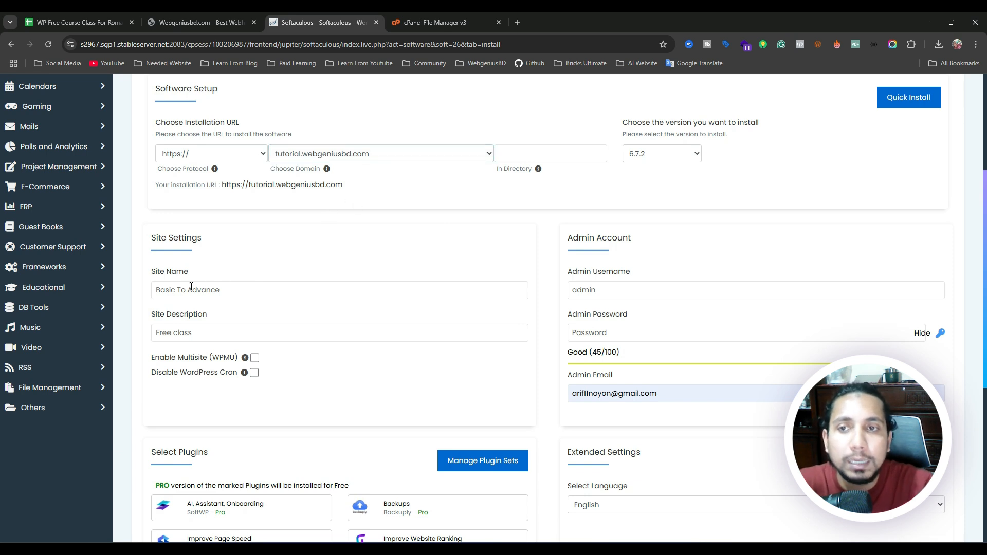
drag(155, 290, 232, 297)
drag(228, 331, 152, 334)
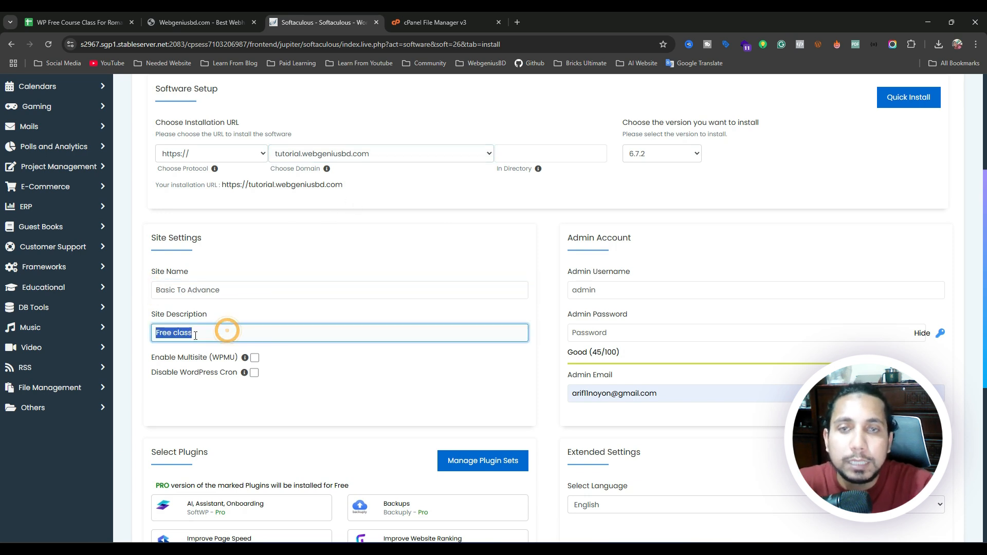
drag(602, 289, 563, 292)
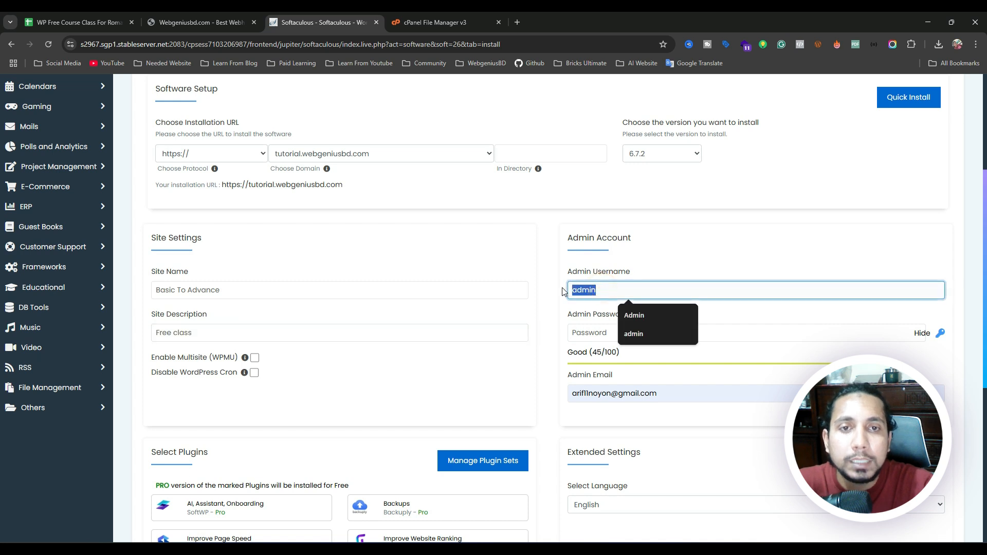
double_click(591, 333)
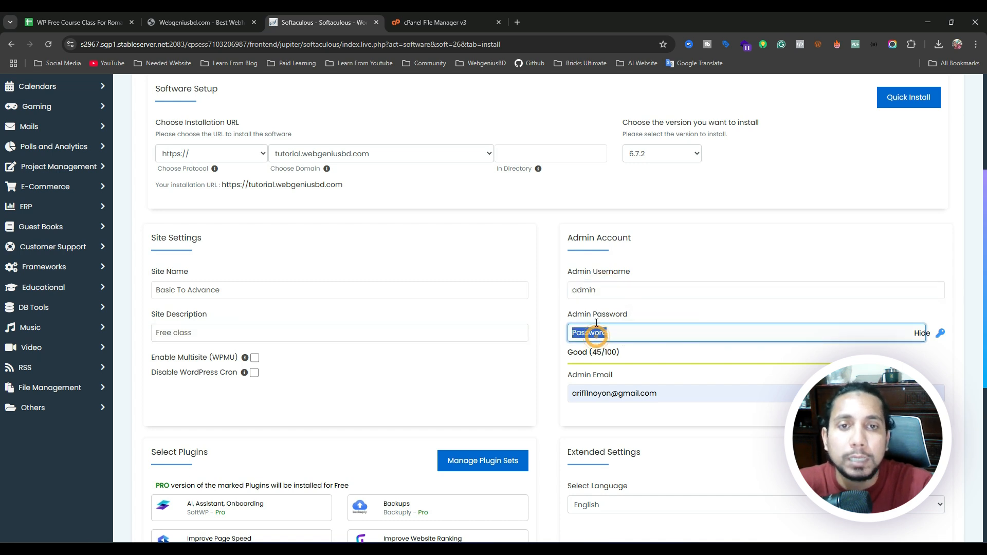
click(588, 289)
click(585, 331)
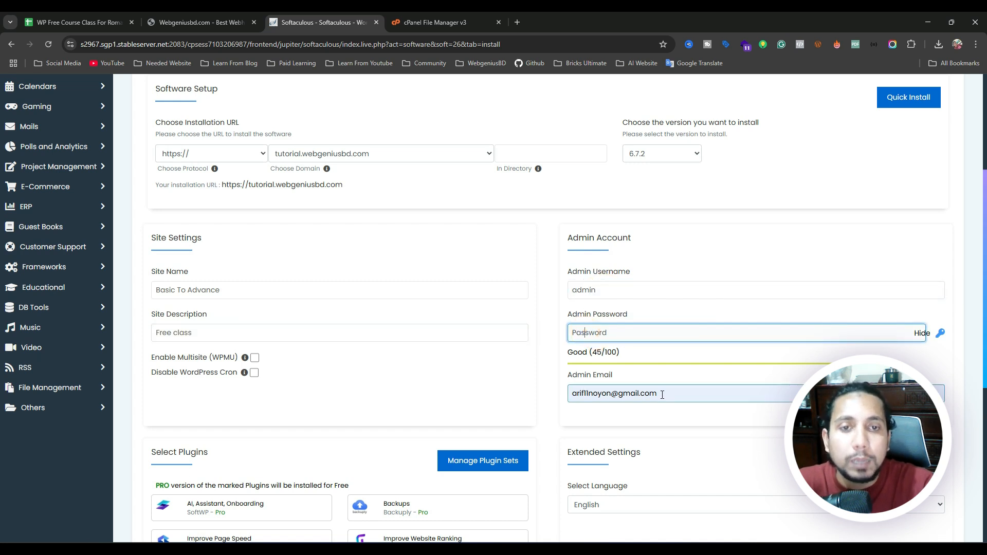
drag(676, 392, 564, 396)
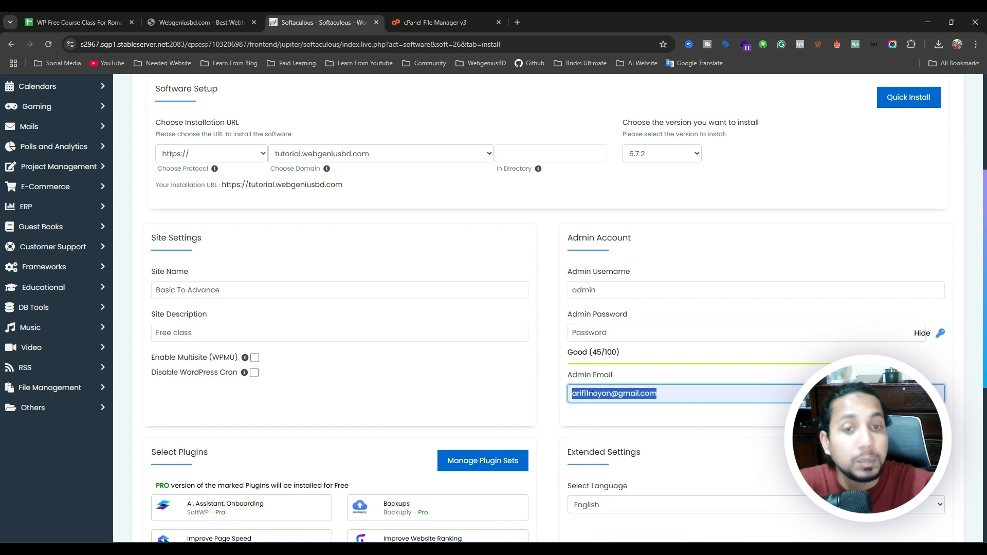
Start the WordPress installation on tutorial.webgeniusbd.com.
scroll(559, 372, down, 6)
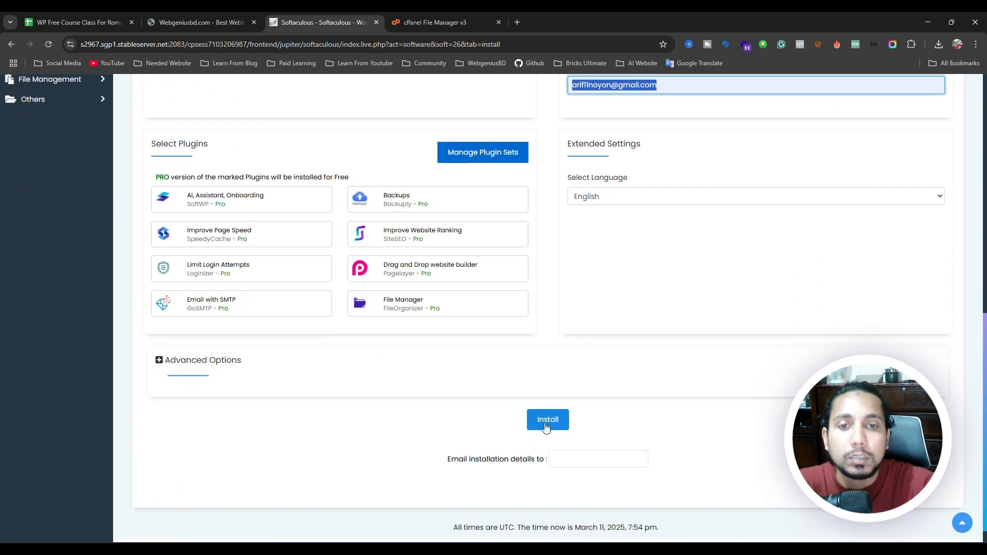
click(547, 420)
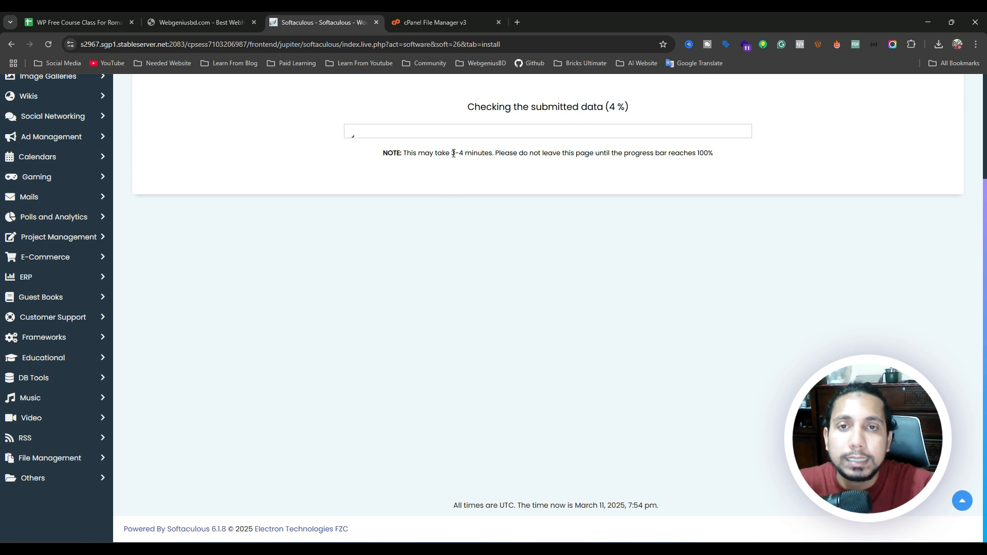
drag(452, 153, 475, 153)
Open the new Basic To Advance site in a new tab and return to the success page.
click(483, 286)
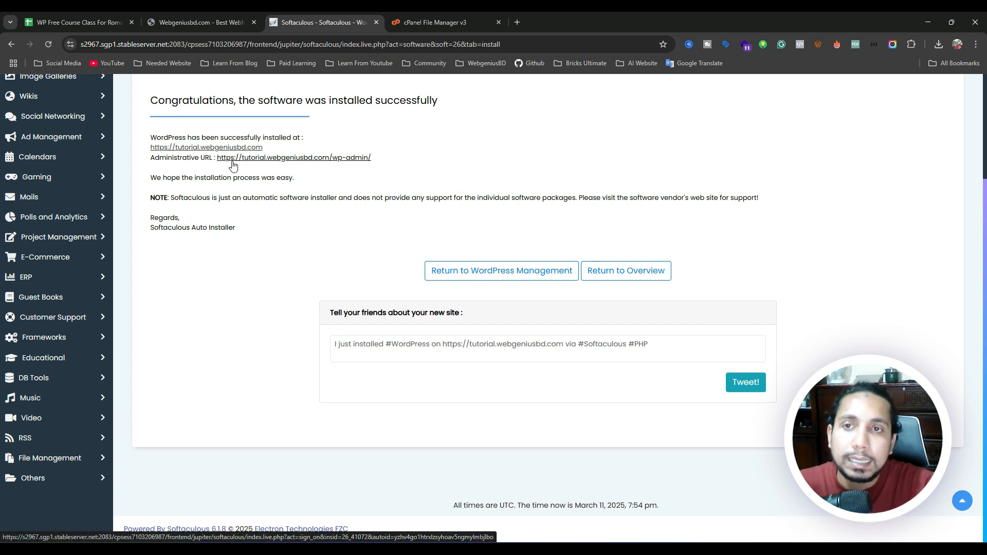
click(186, 148)
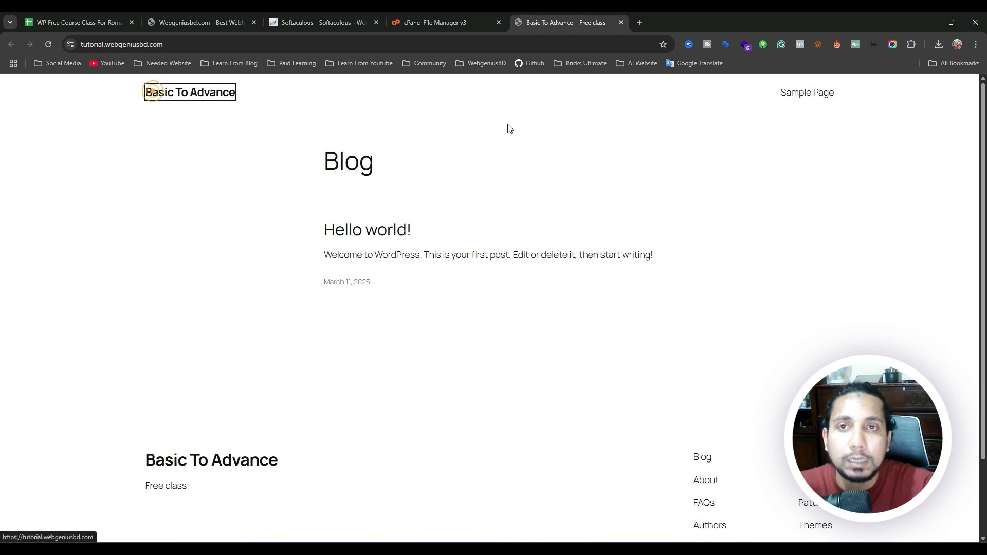
click(454, 23)
click(352, 16)
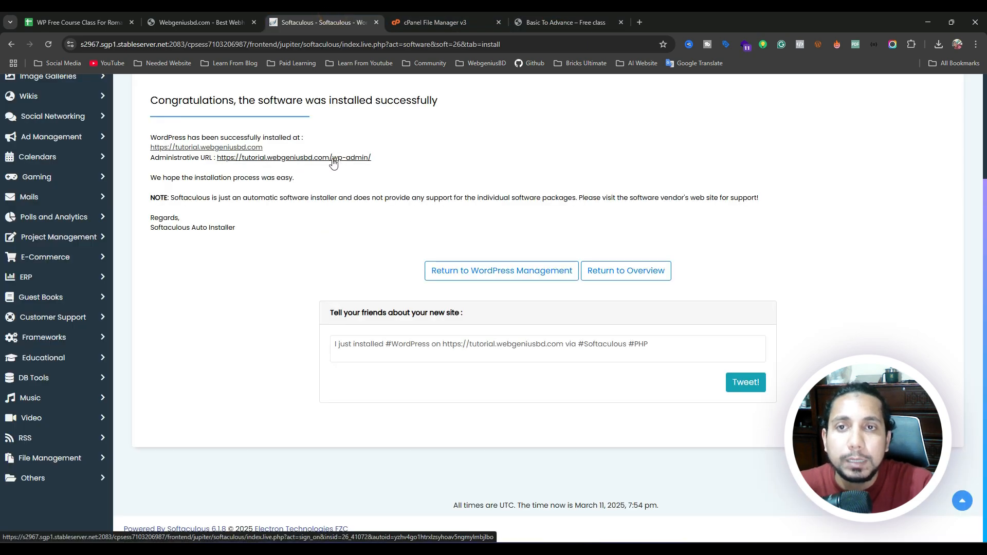
Load the site's /wp-admin login page in its tab, then close that tab.
click(546, 24)
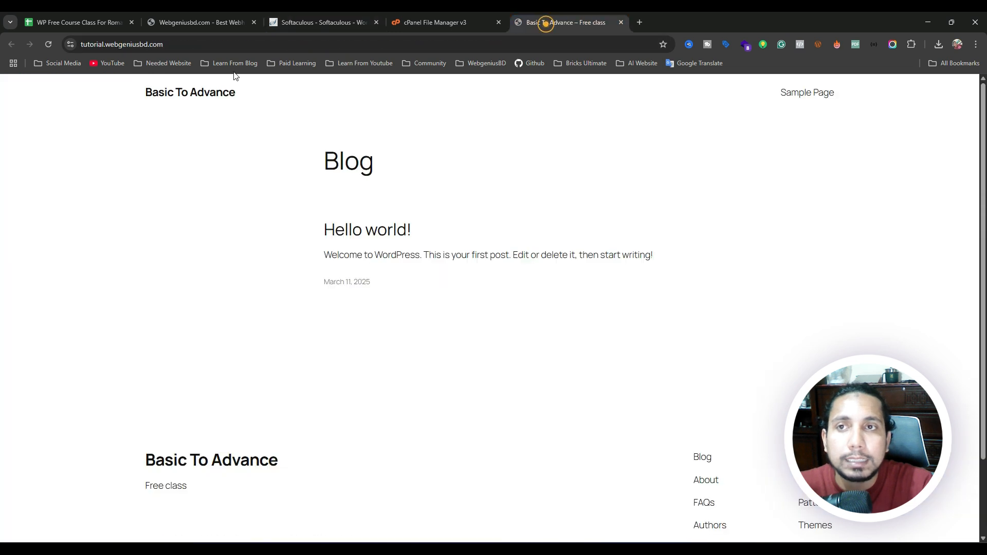
click(83, 44)
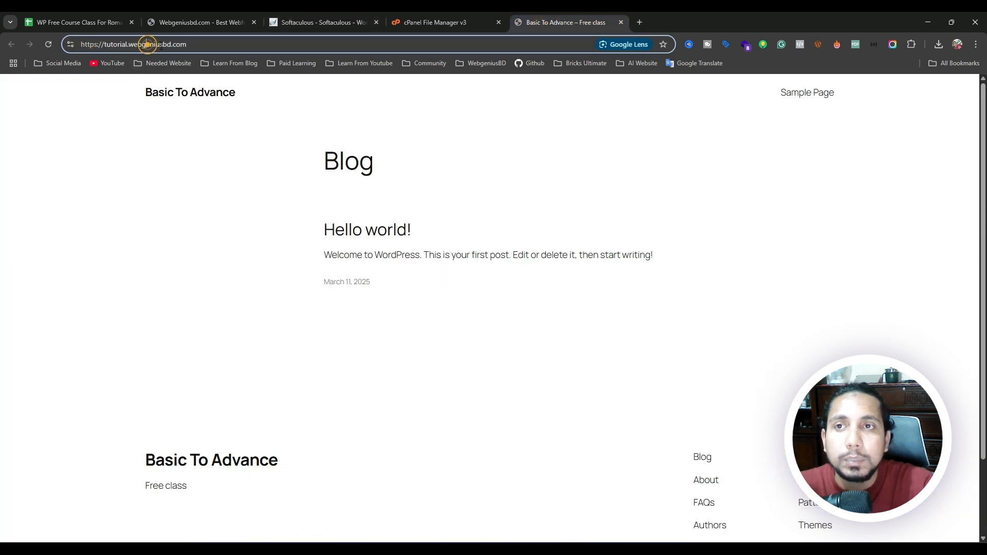
click(210, 44)
click(210, 44)
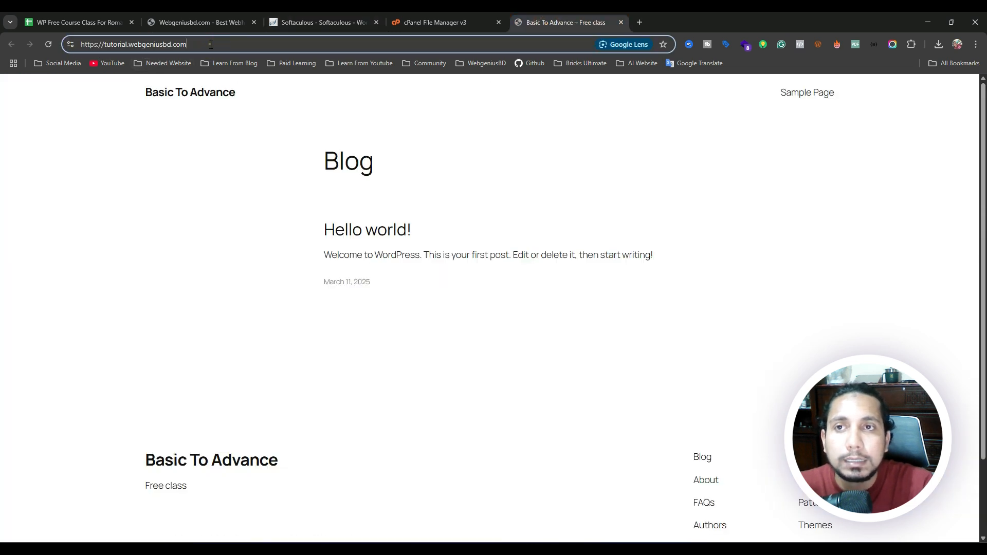
text(/)
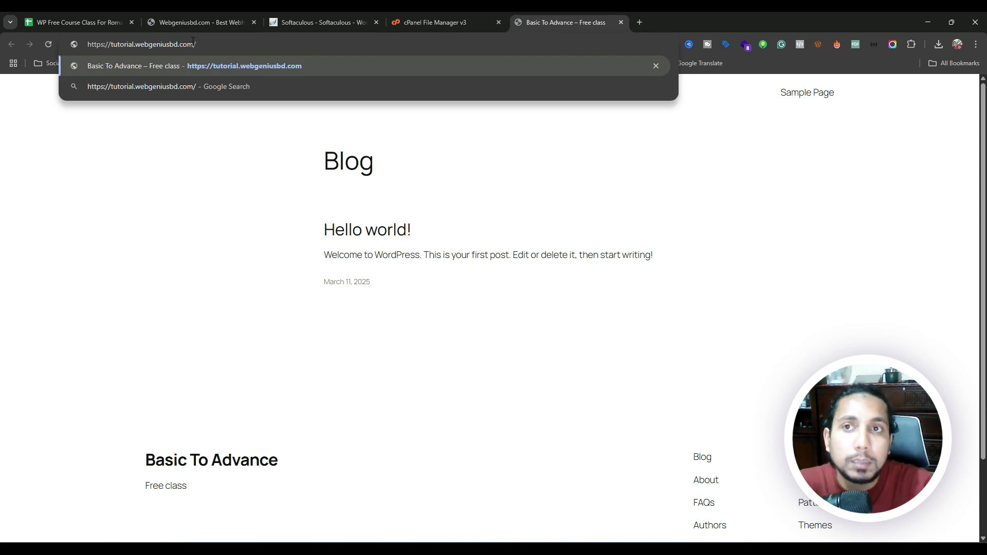
click(145, 45)
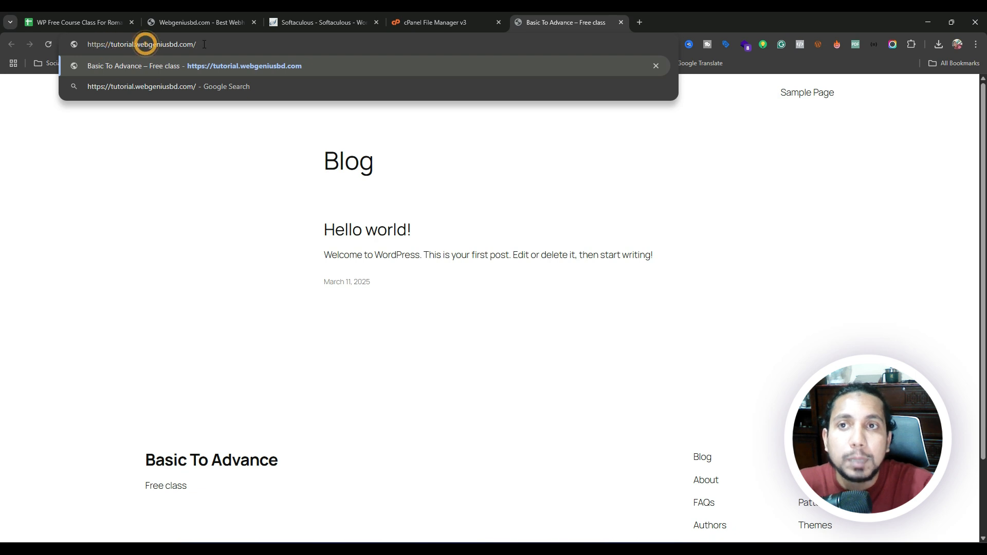
drag(203, 45, 159, 45)
click(203, 45)
click(205, 44)
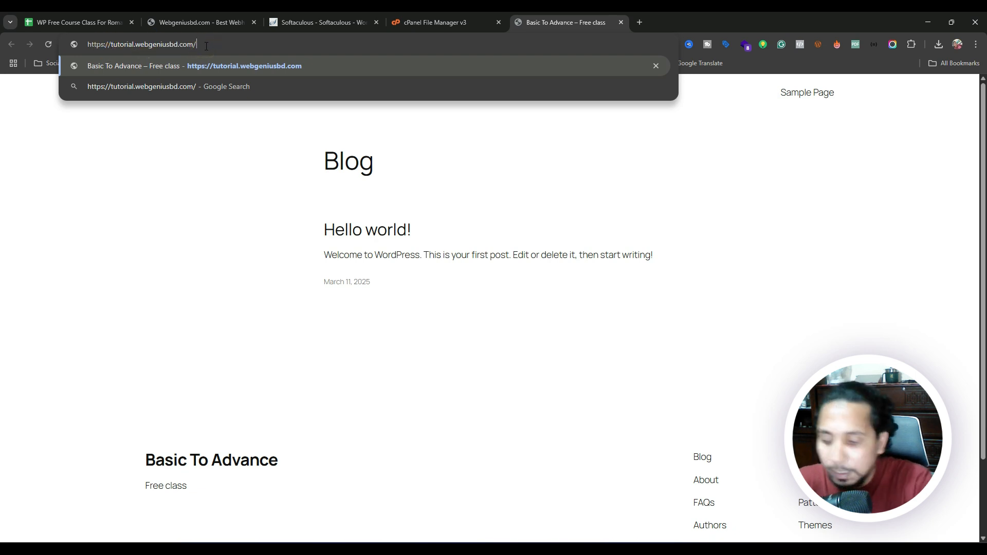
text(wp-a)
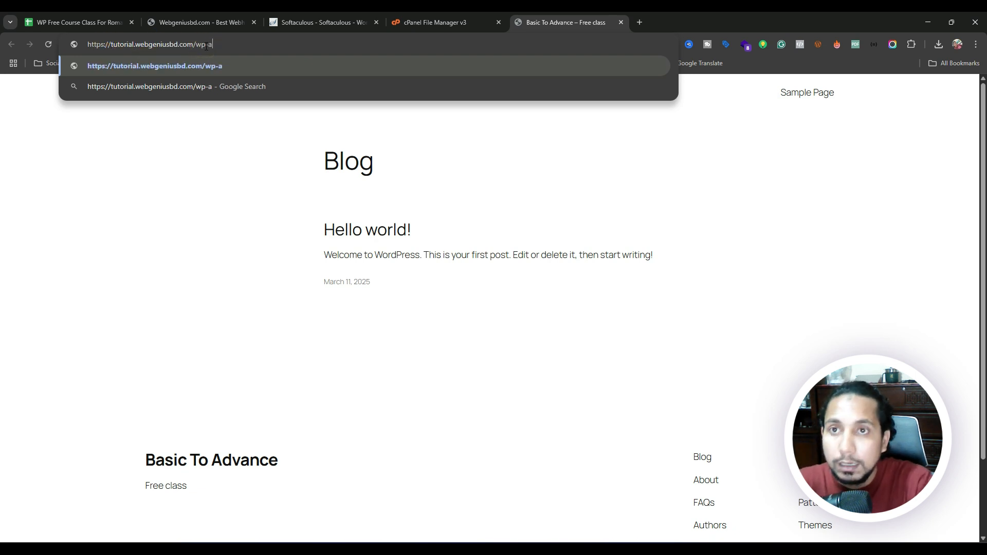
text(dmin)
key(Return)
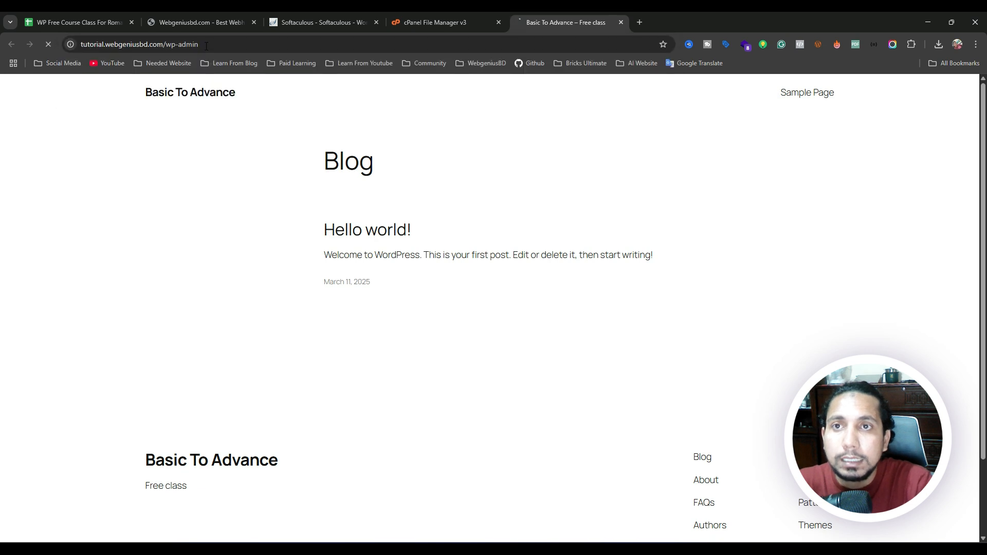
click(452, 217)
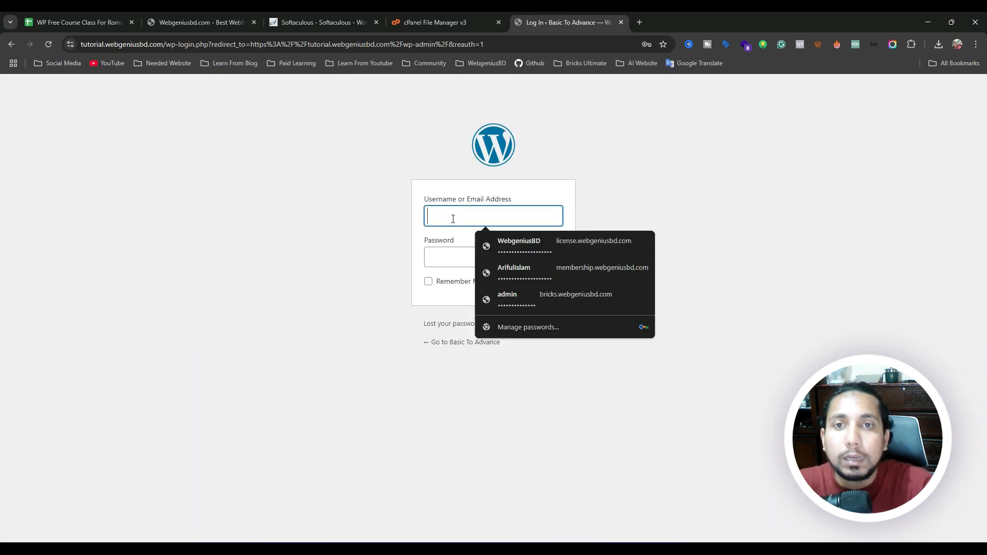
click(621, 22)
Open the Basic To Advance dashboard from the Administrative URL and note its wp-admin address.
click(334, 20)
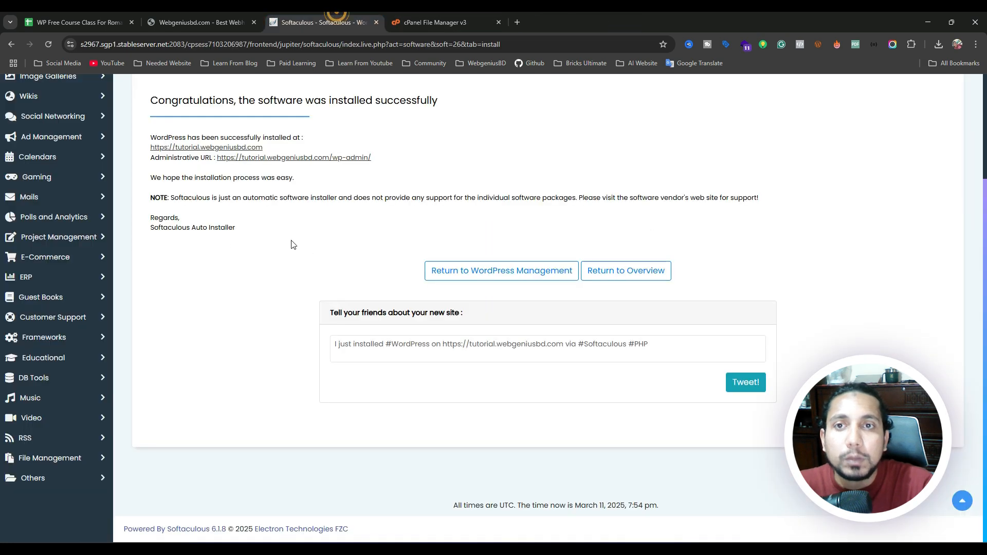
drag(392, 158, 252, 167)
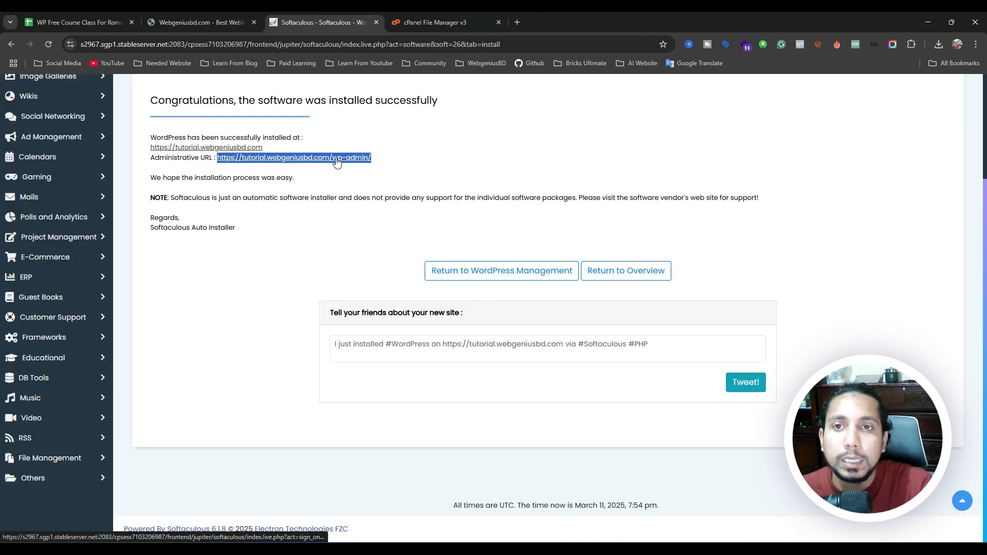
click(417, 158)
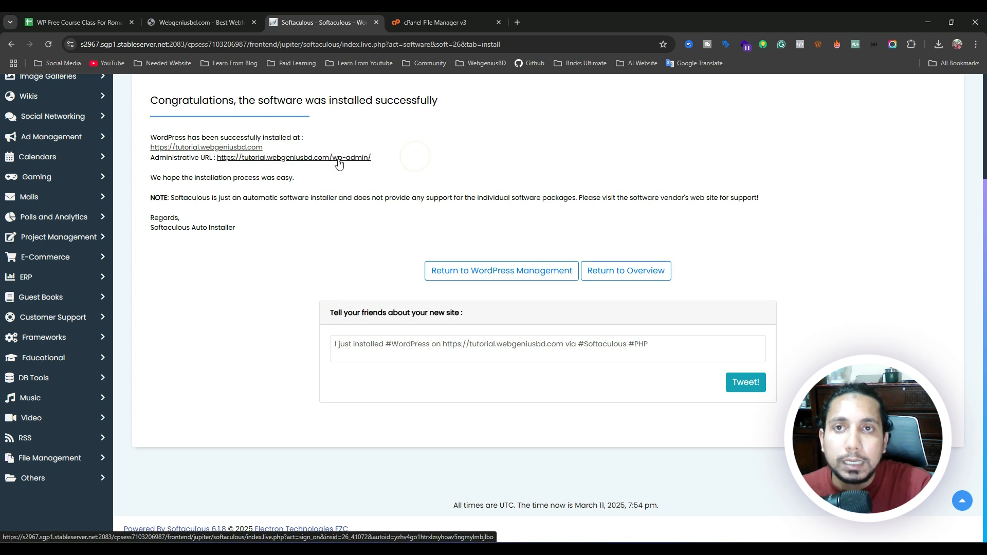
click(338, 159)
click(412, 23)
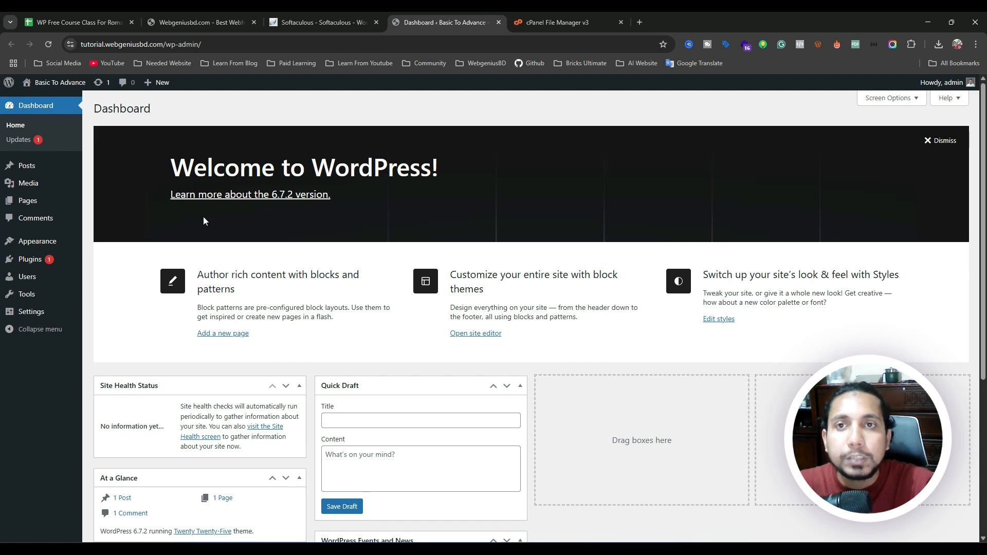
click(315, 27)
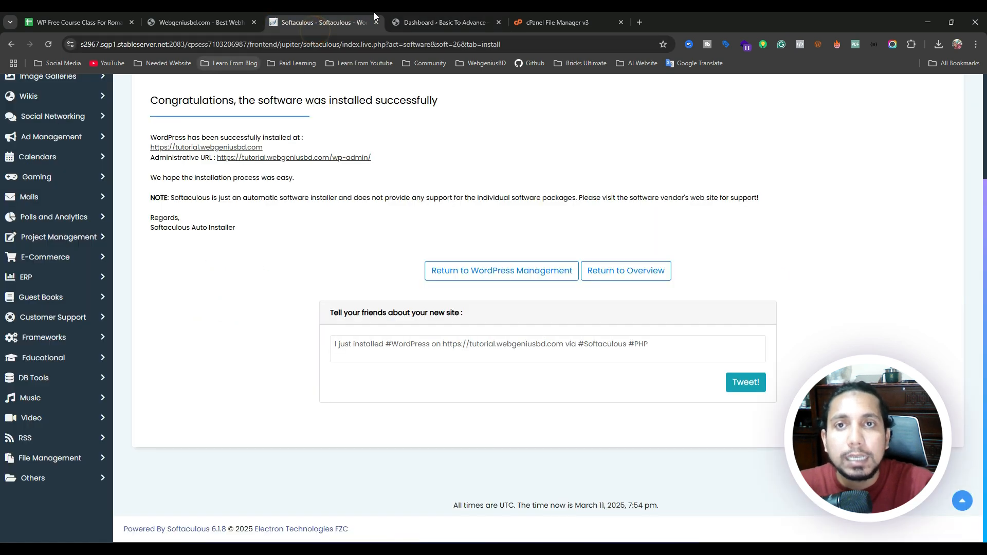
click(418, 16)
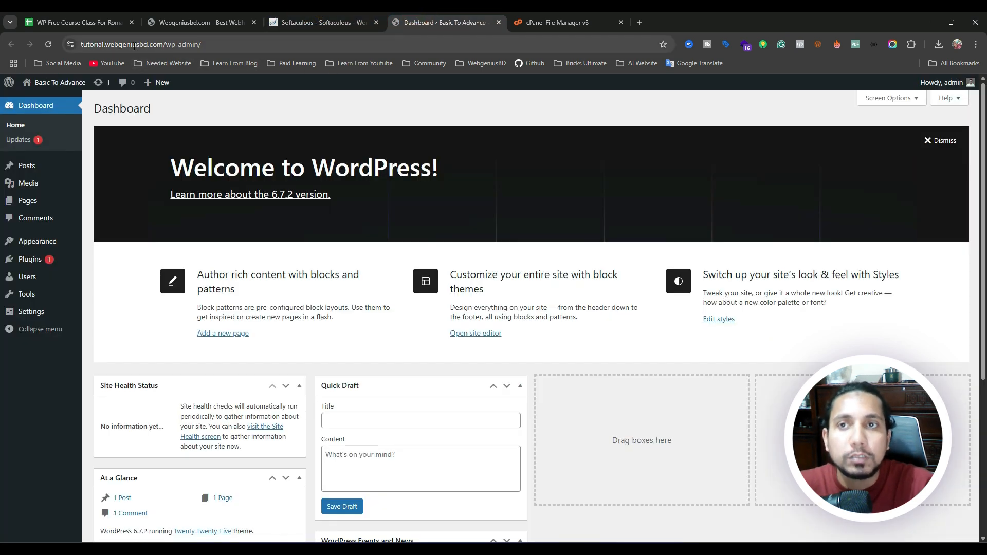
drag(82, 44, 189, 46)
click(223, 49)
click(285, 40)
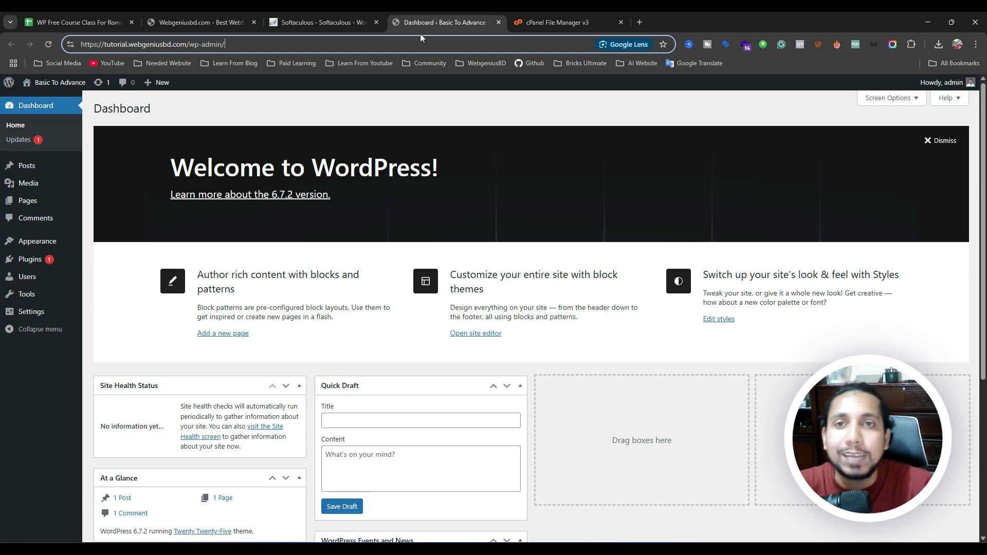
click(557, 24)
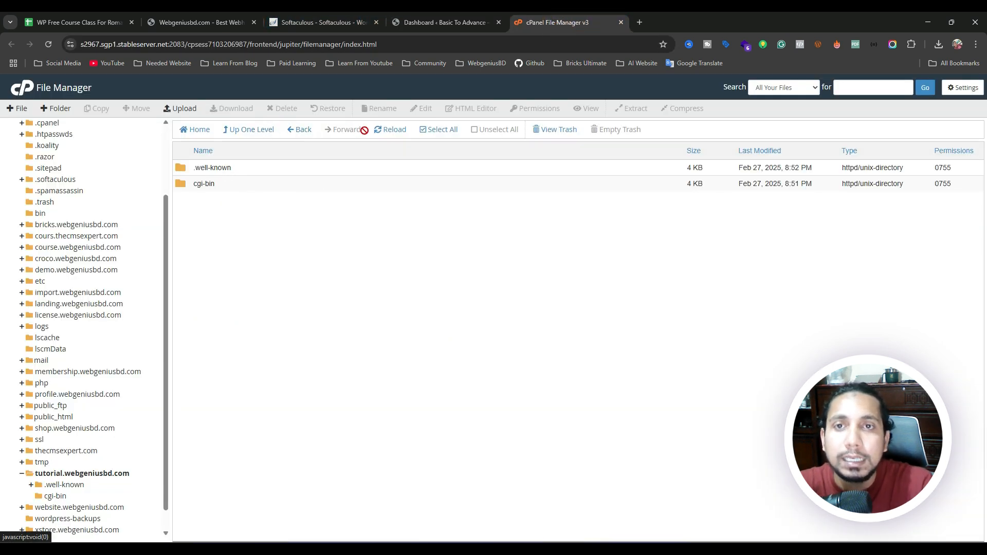
Reload the File Manager listing, then view the WordPress Overview in Softaculous.
click(390, 130)
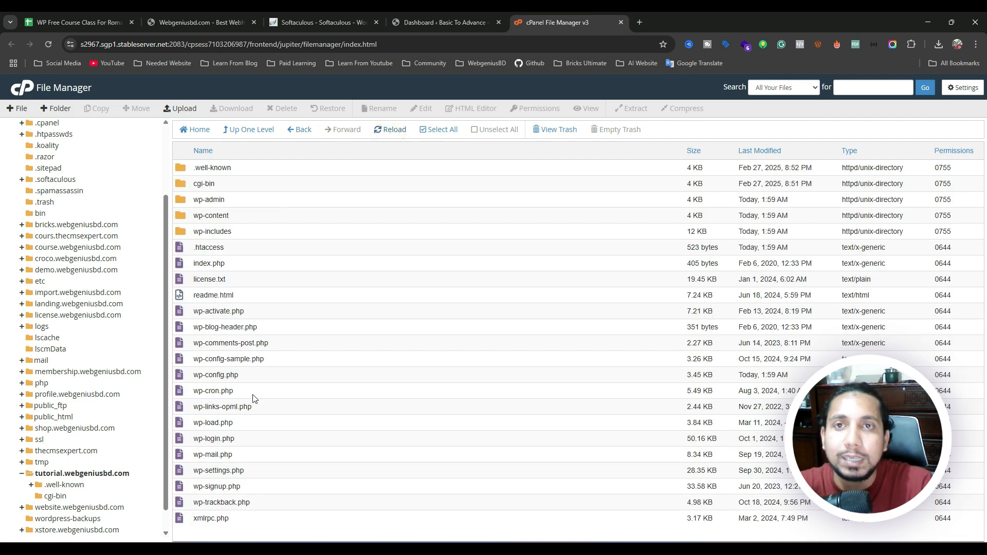
click(336, 16)
scroll(257, 200, up, 3)
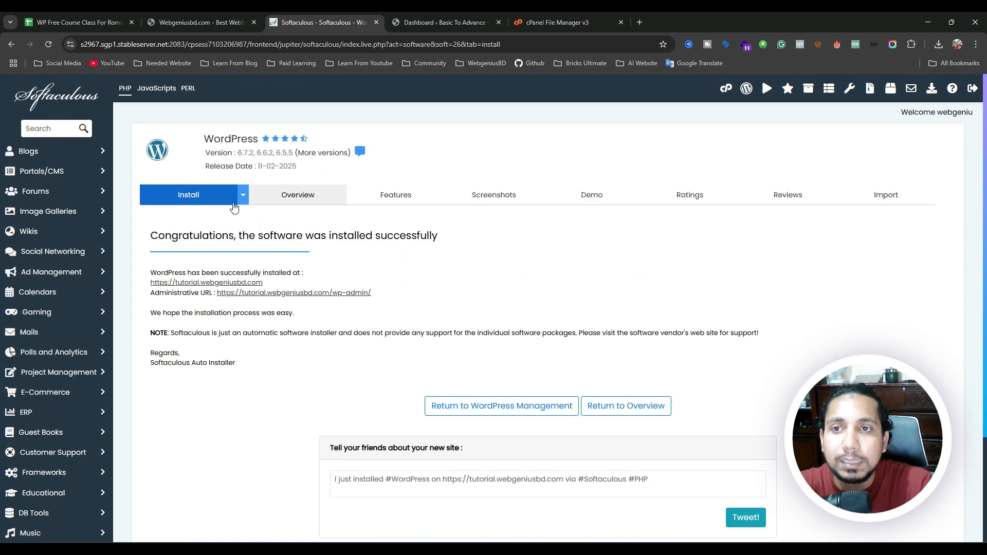
click(288, 195)
Look through Current Installations and reopen the WordPress install form.
scroll(337, 213, down, 5)
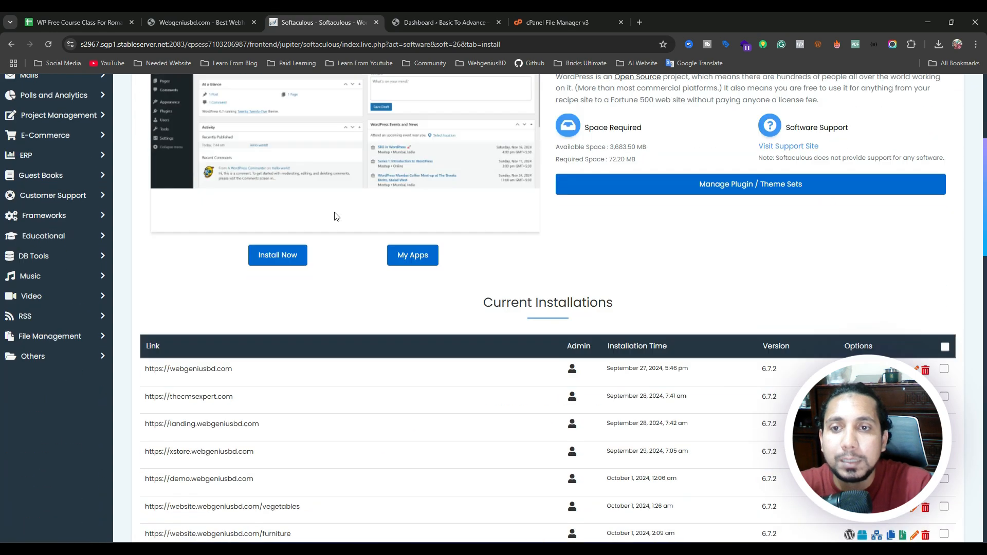
scroll(334, 216, down, 12)
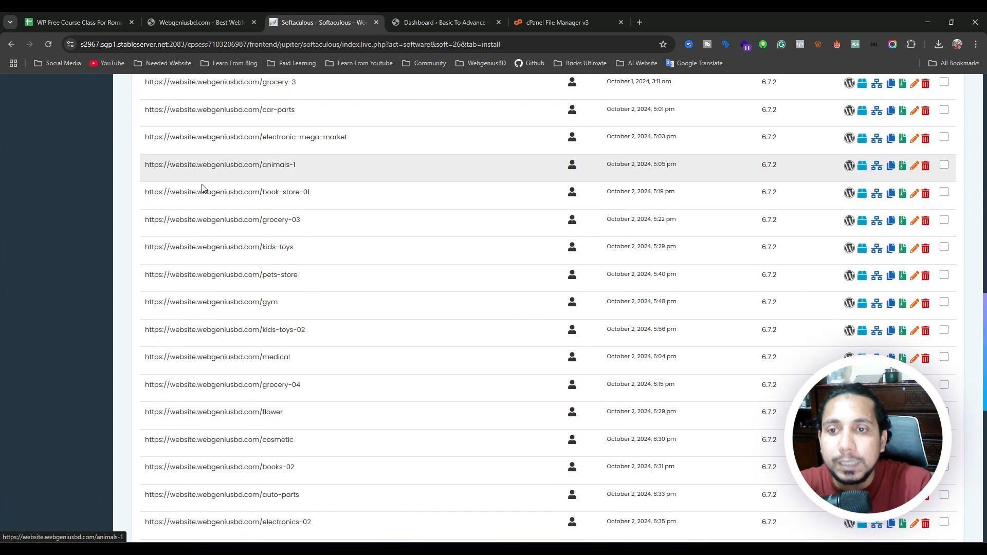
scroll(202, 188, down, 10)
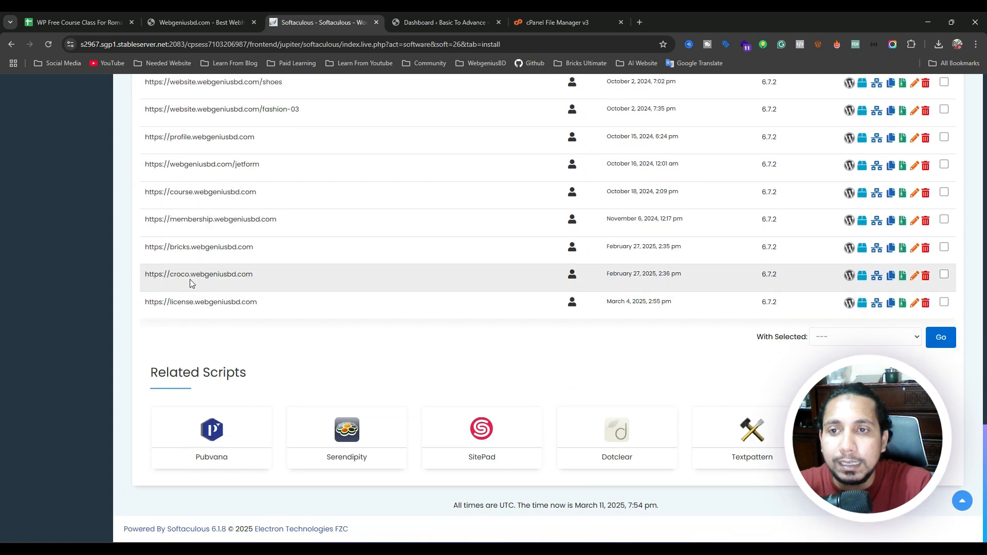
scroll(201, 154, up, 1)
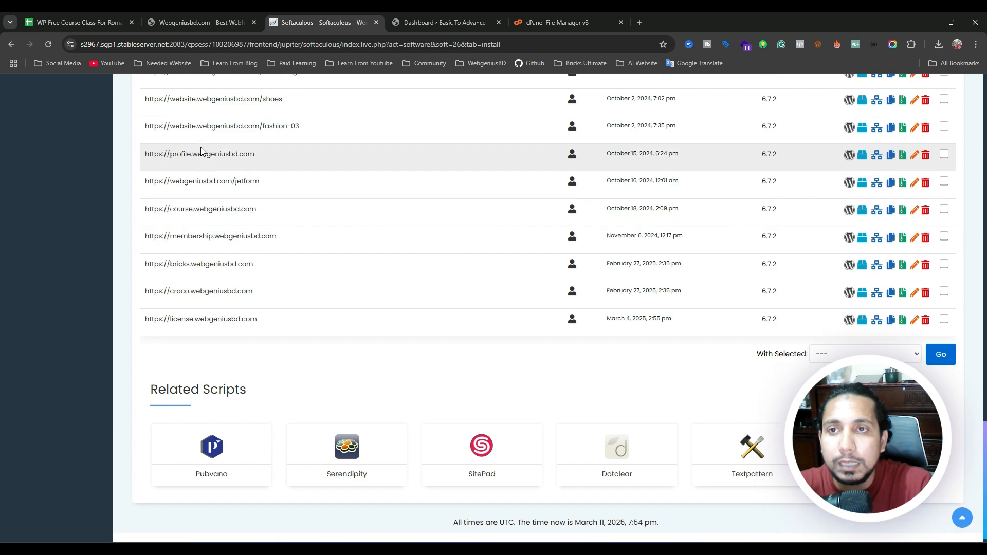
scroll(201, 152, up, 2)
click(49, 44)
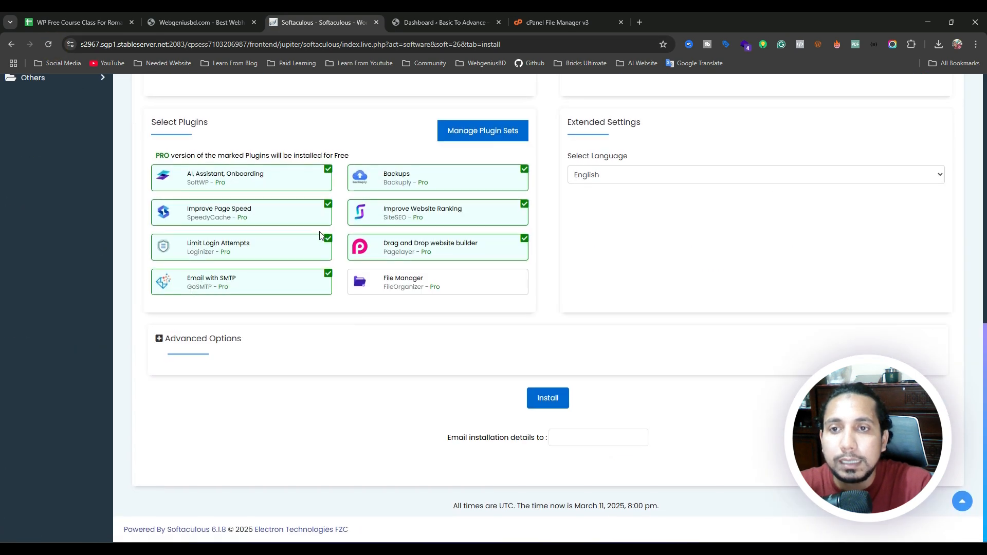
In Softaculous Current Installations, log in as admin to tutorial.webgeniusbd.com's WordPress.
scroll(312, 232, up, 10)
click(288, 246)
scroll(336, 231, down, 20)
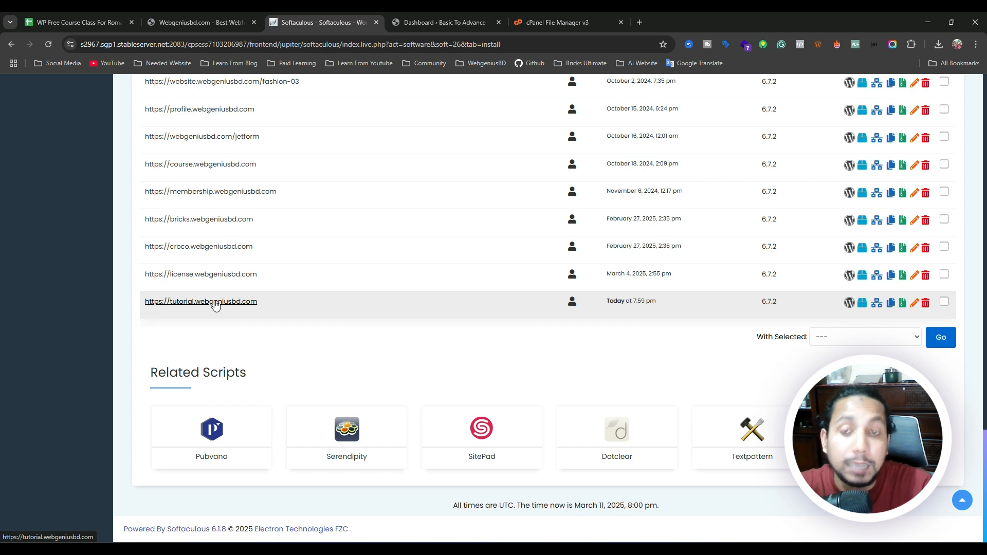
click(572, 305)
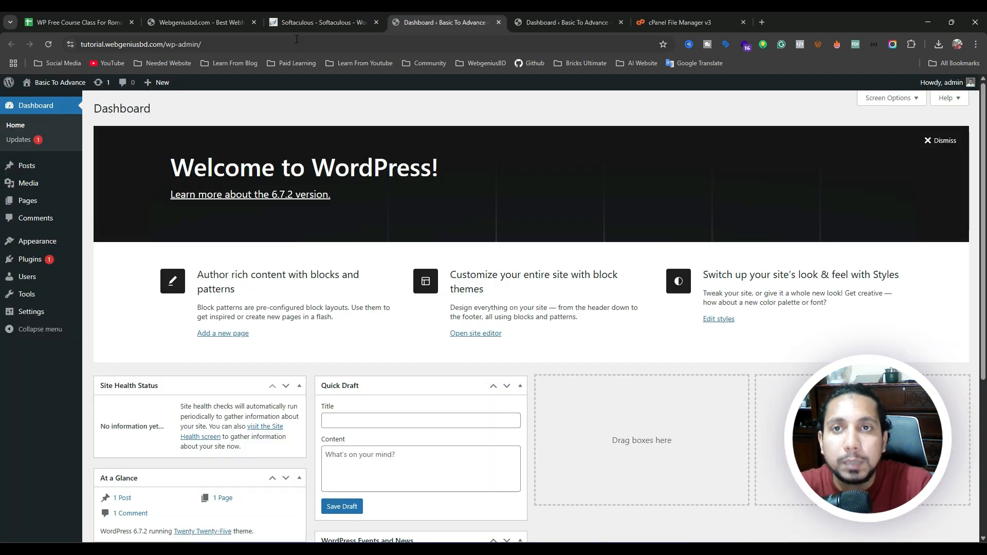
Return the cPanel tab to the Tools page, then go to the Best Webhost BD client area.
click(672, 21)
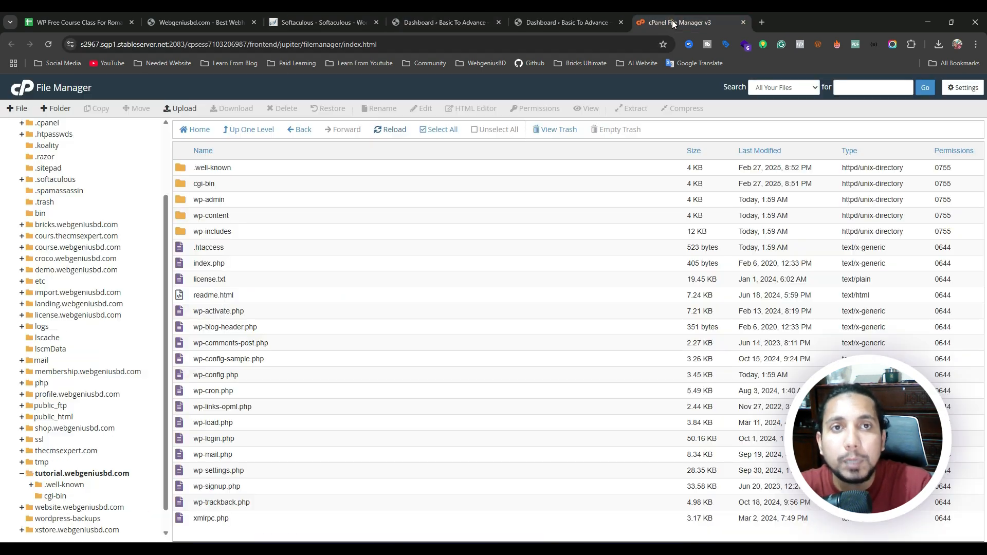
click(407, 22)
click(339, 22)
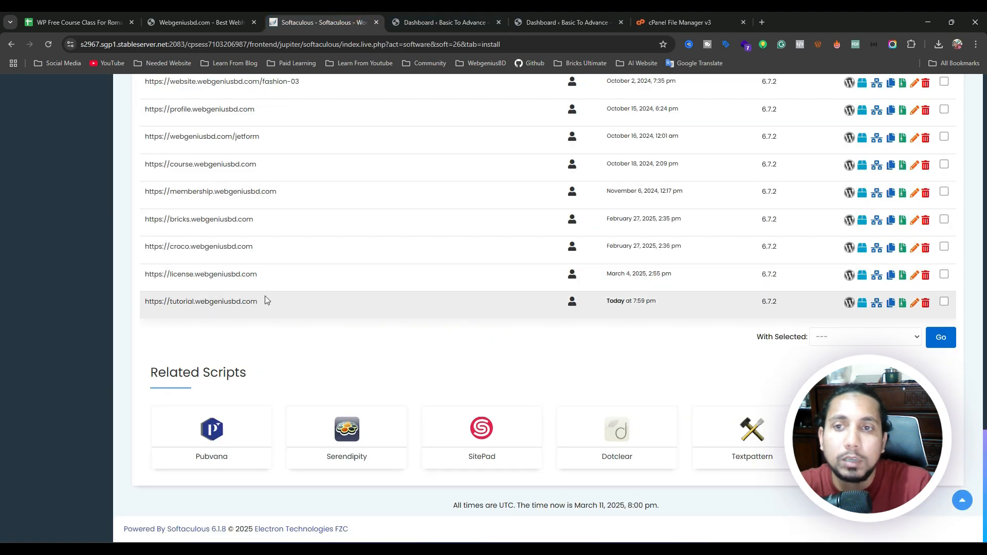
scroll(375, 268, up, 15)
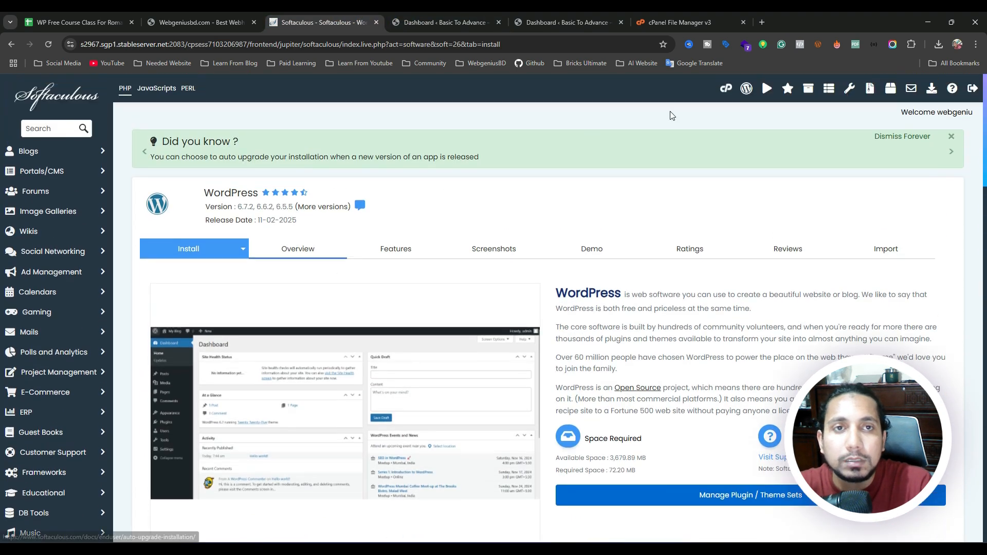
click(726, 88)
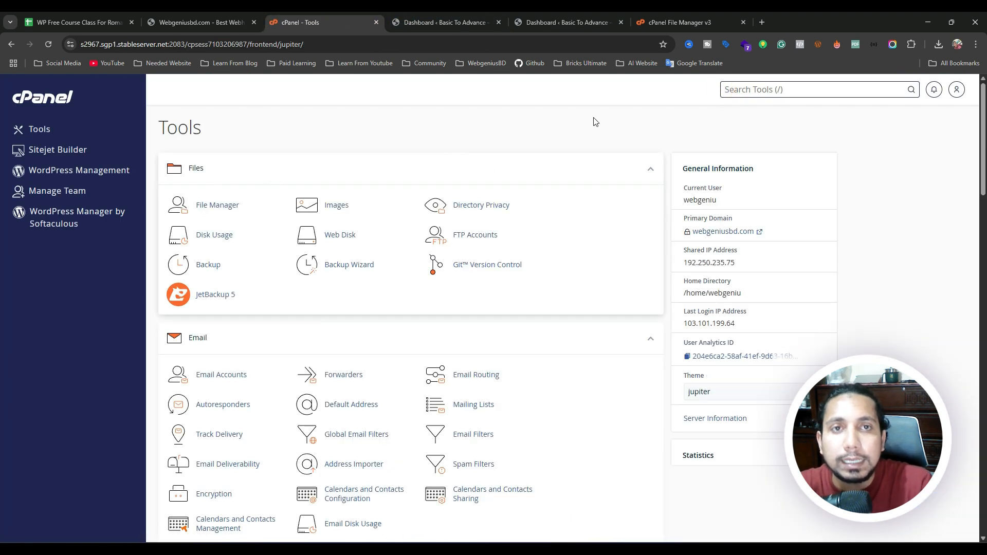
click(197, 12)
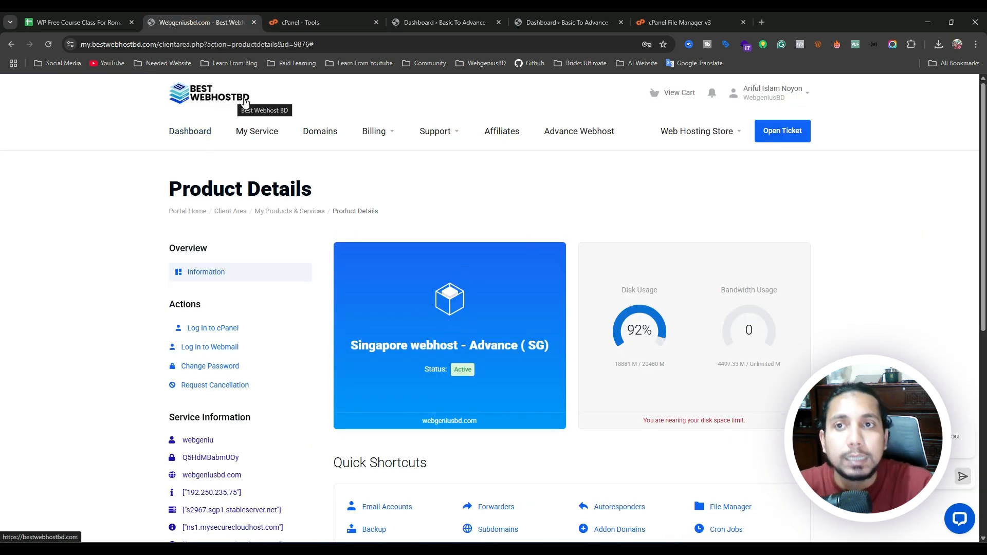
Go through Dashboard and Services in the client area to the Singapore webhost plan details.
scroll(461, 247, down, 4)
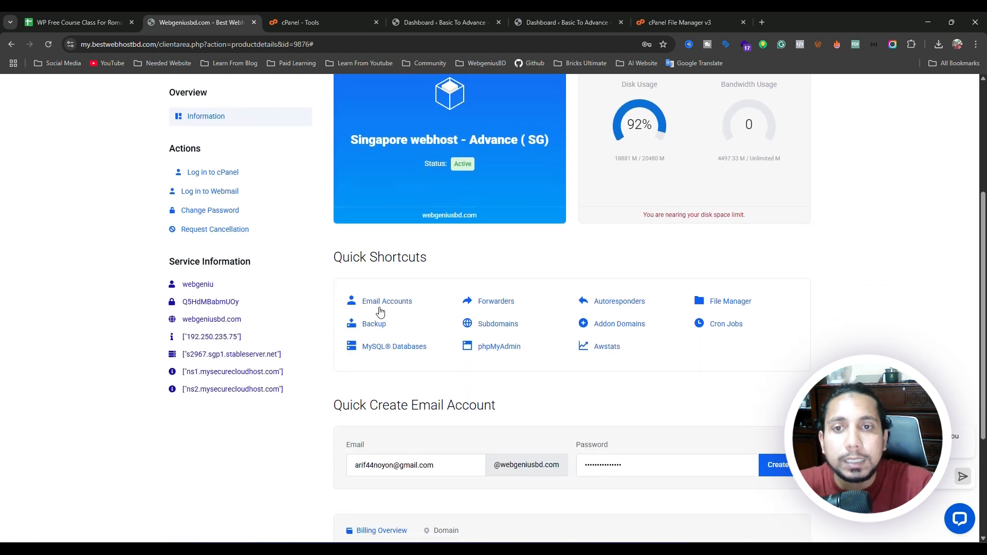
scroll(211, 172, up, 4)
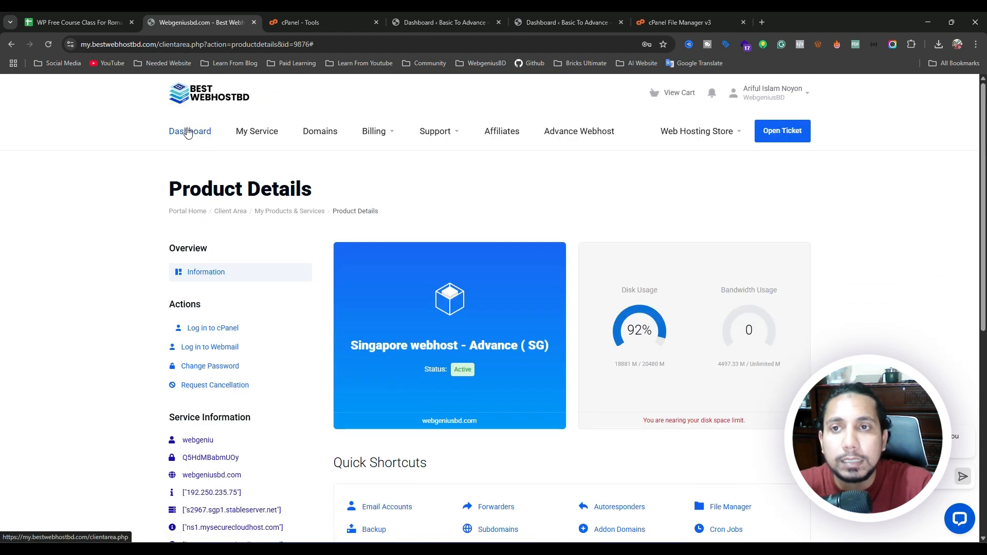
click(188, 133)
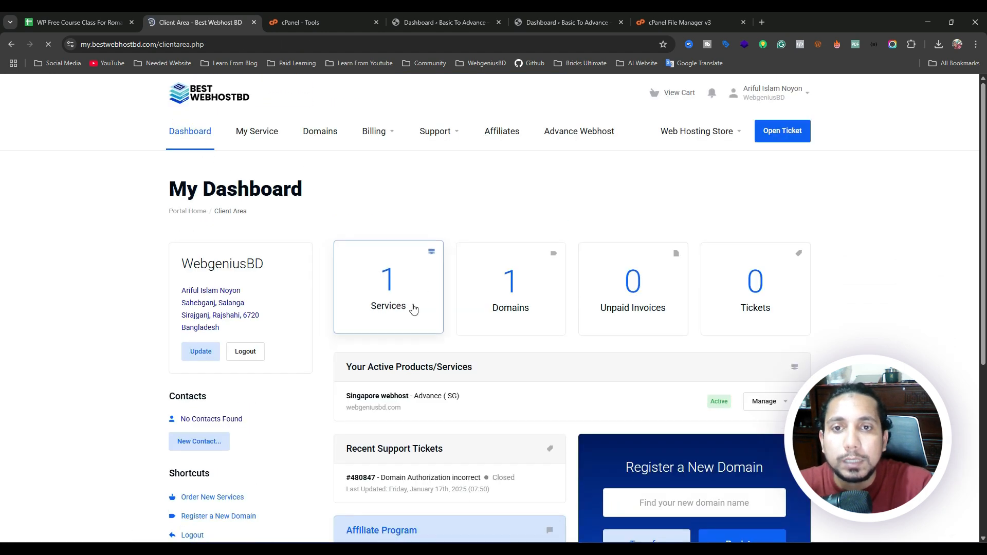
click(389, 297)
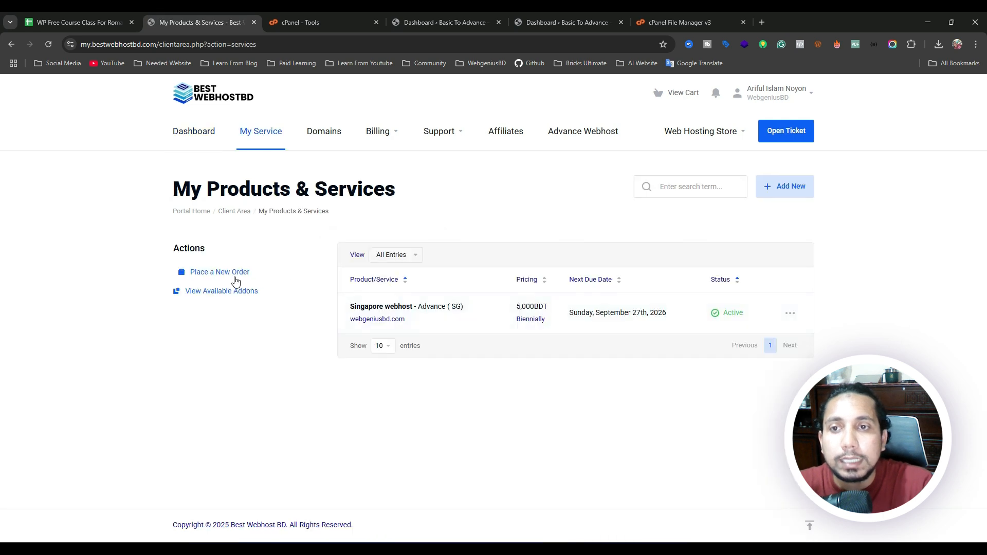
click(486, 315)
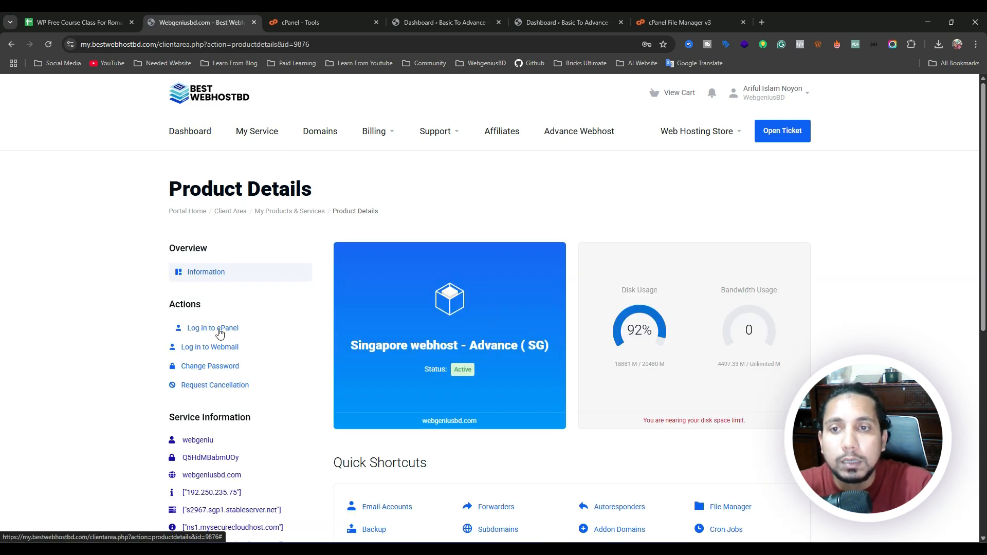
scroll(440, 315, down, 6)
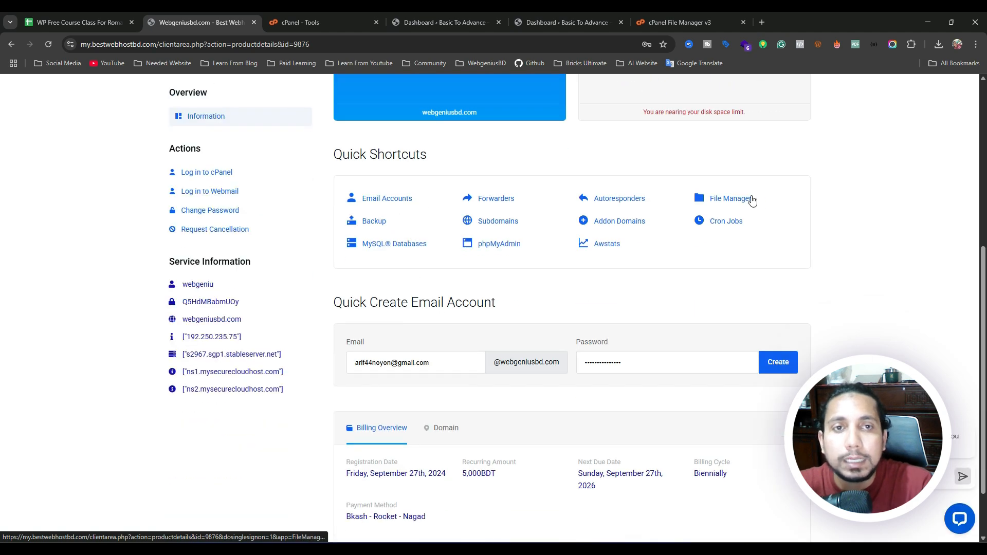
scroll(425, 263, up, 5)
From cPanel Tools, open Softaculous WordPress Overview and check tutorial.webgeniusbd.com under Current Installations.
click(339, 14)
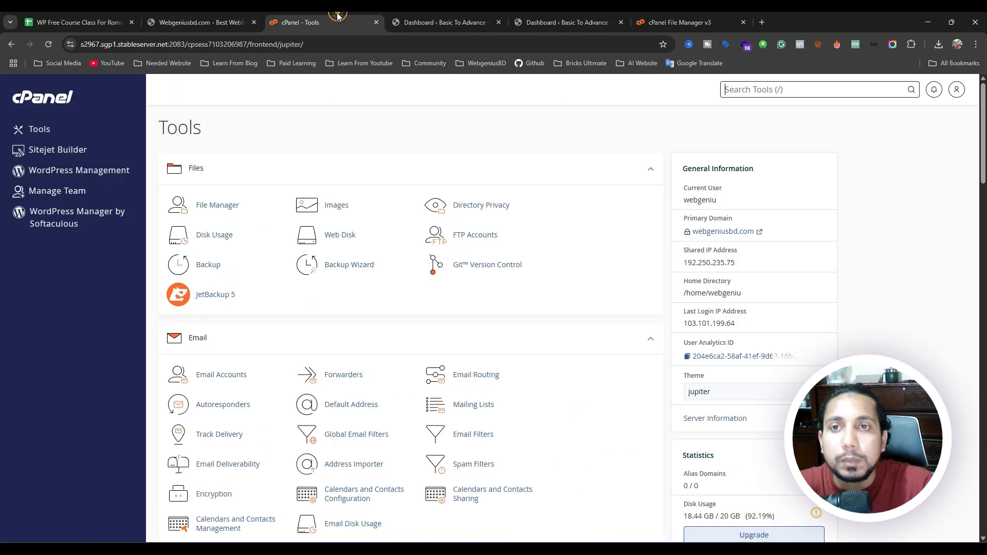
scroll(262, 224, down, 6)
scroll(263, 226, down, 19)
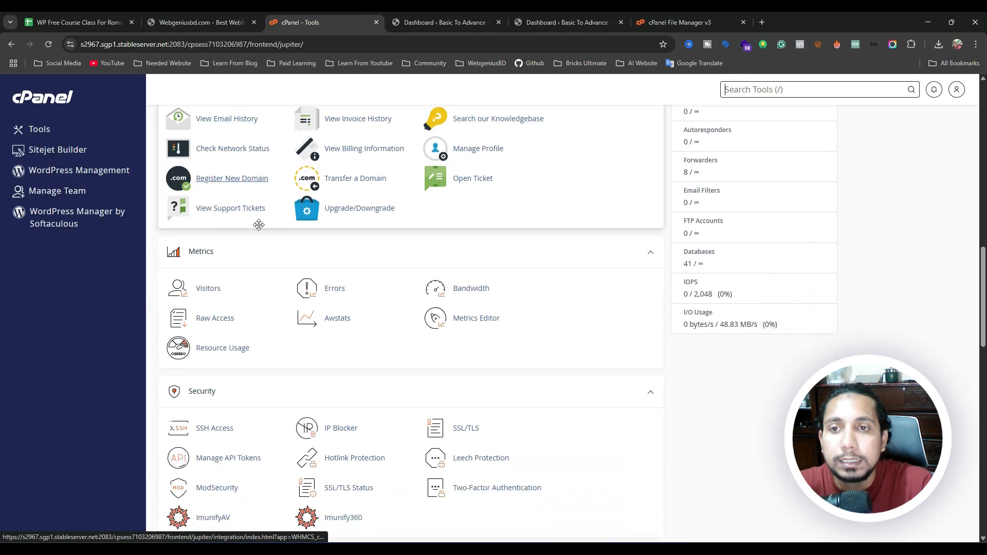
scroll(244, 236, down, 7)
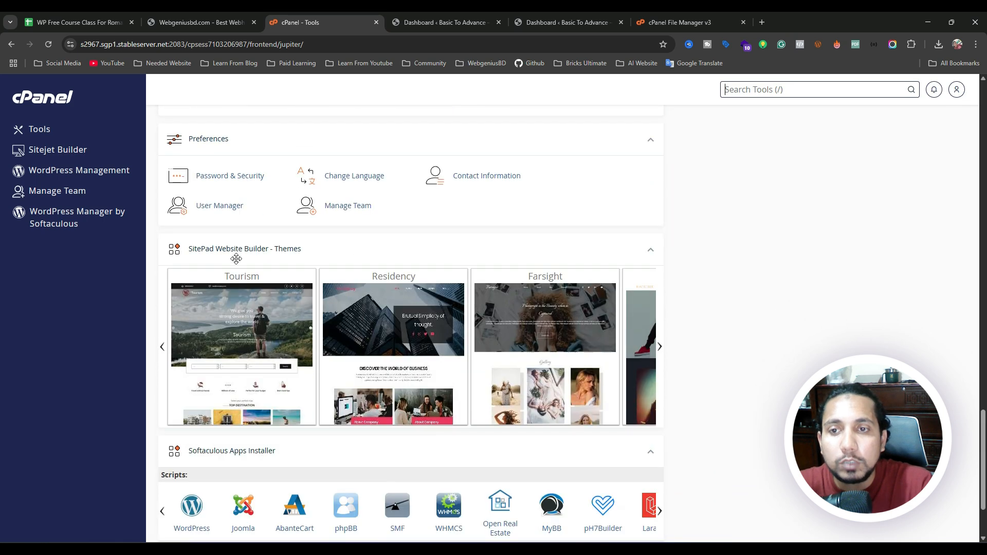
scroll(230, 273, up, 10)
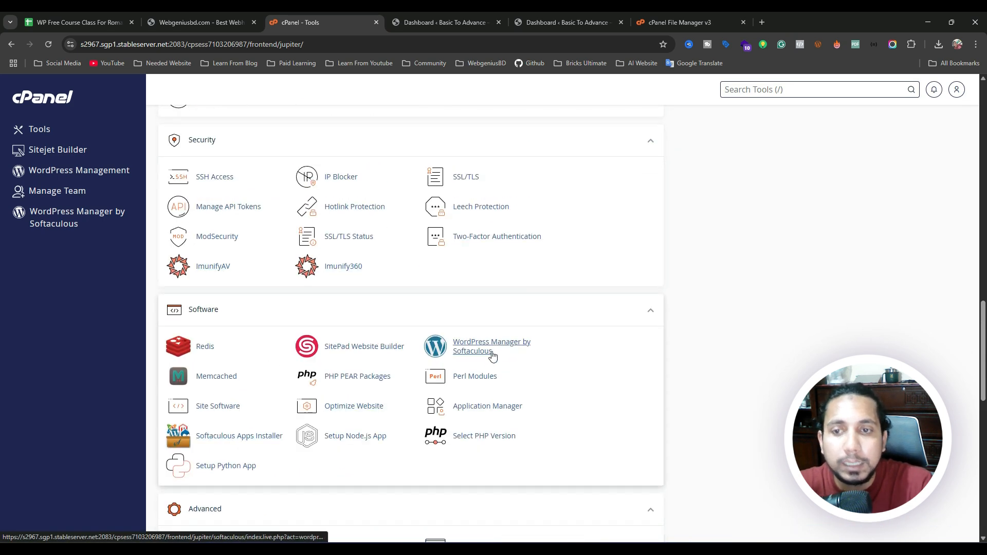
click(247, 437)
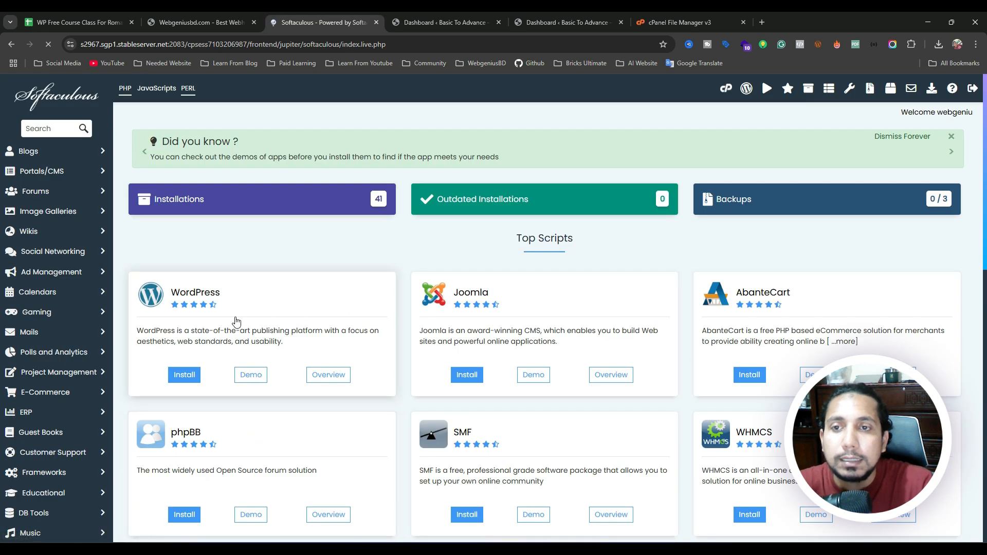
scroll(236, 321, down, 2)
click(325, 272)
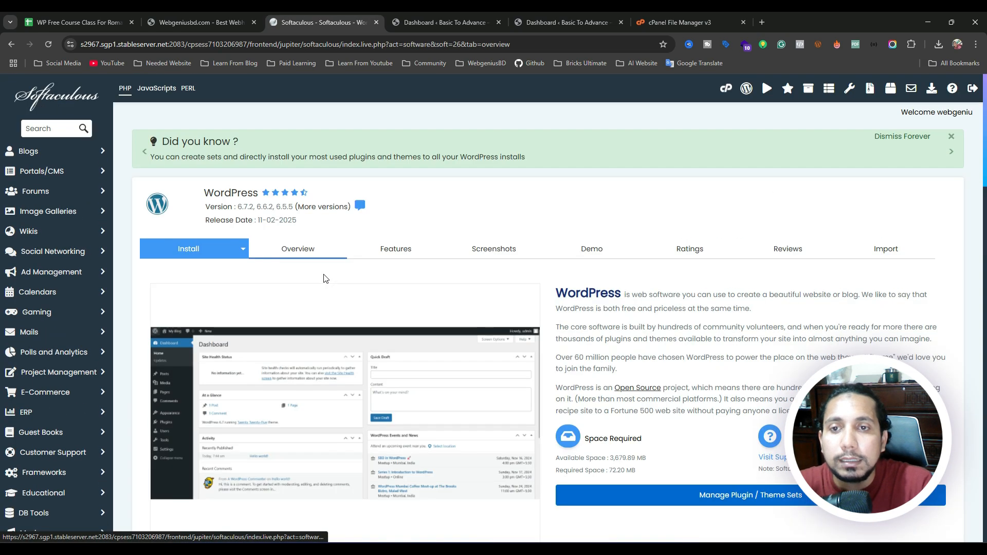
scroll(325, 278, down, 15)
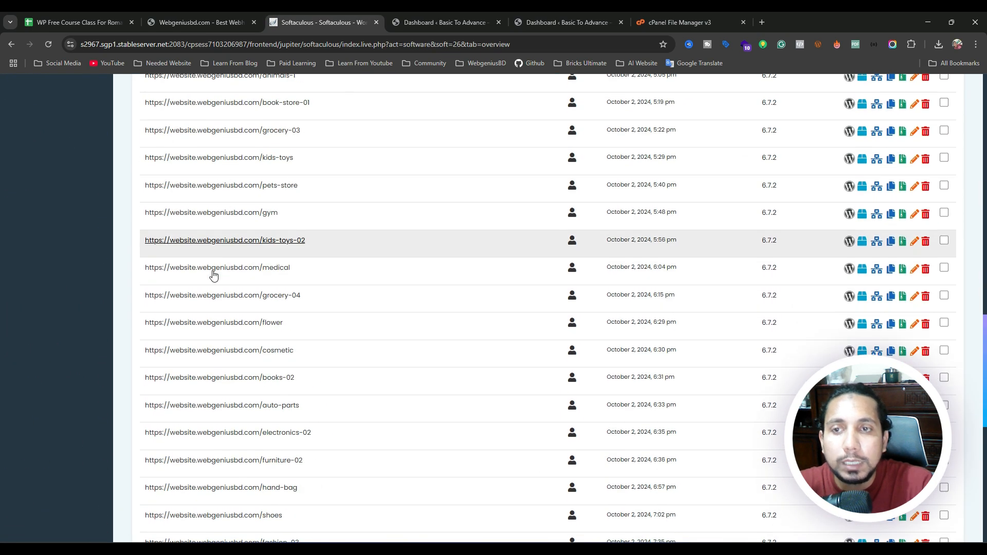
scroll(213, 276, down, 9)
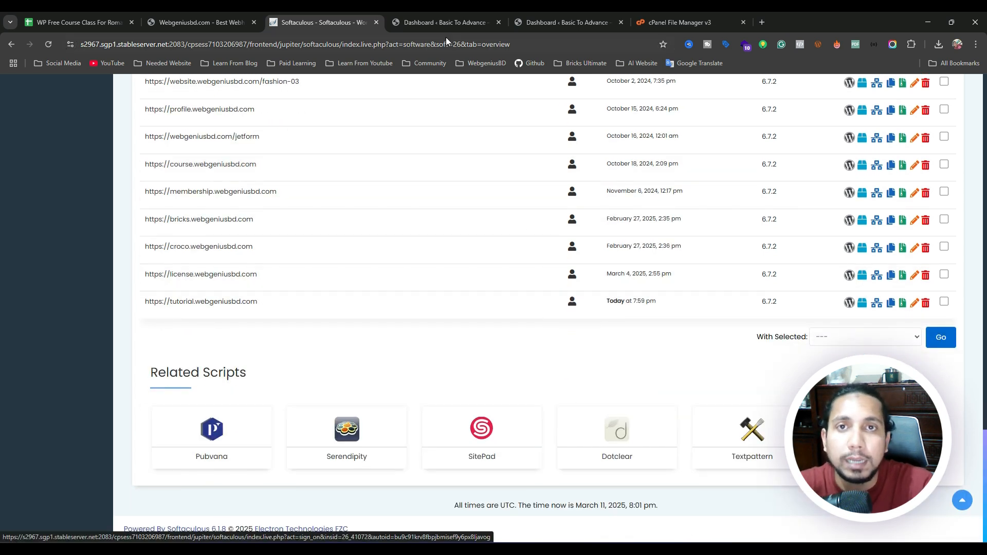
scroll(302, 200, up, 6)
Close the WordPress dashboard, Softaculous, client area and cPanel File Manager tabs.
click(483, 21)
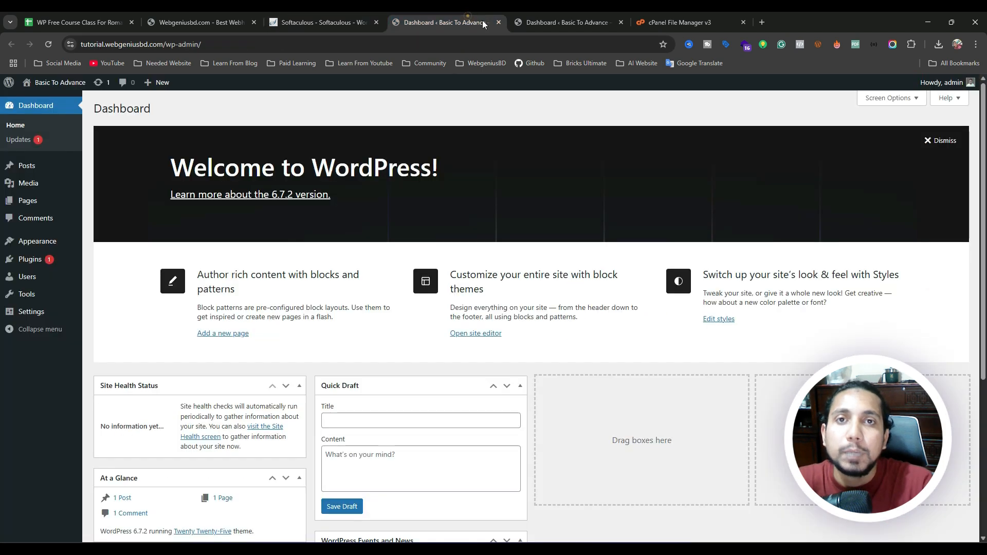
click(498, 22)
click(498, 23)
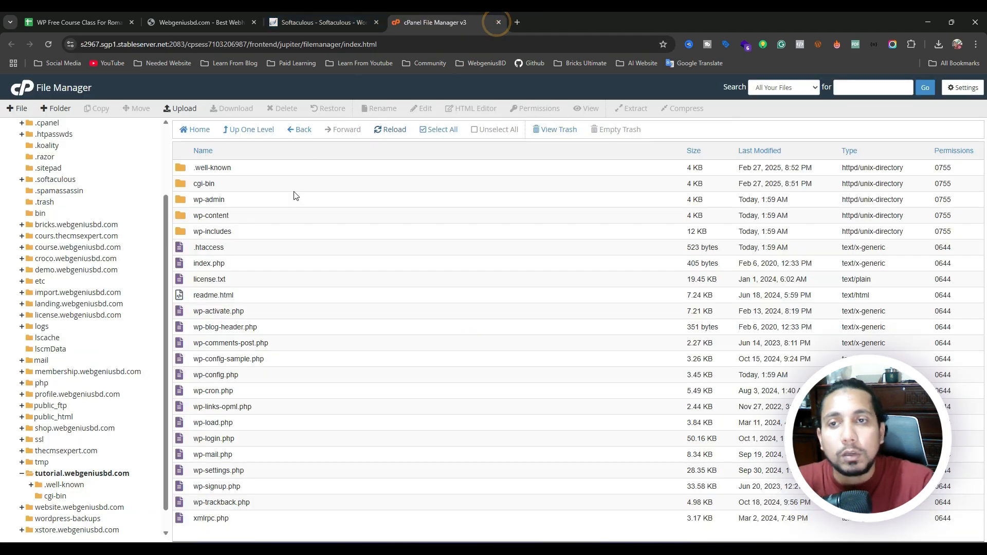
click(377, 23)
click(245, 23)
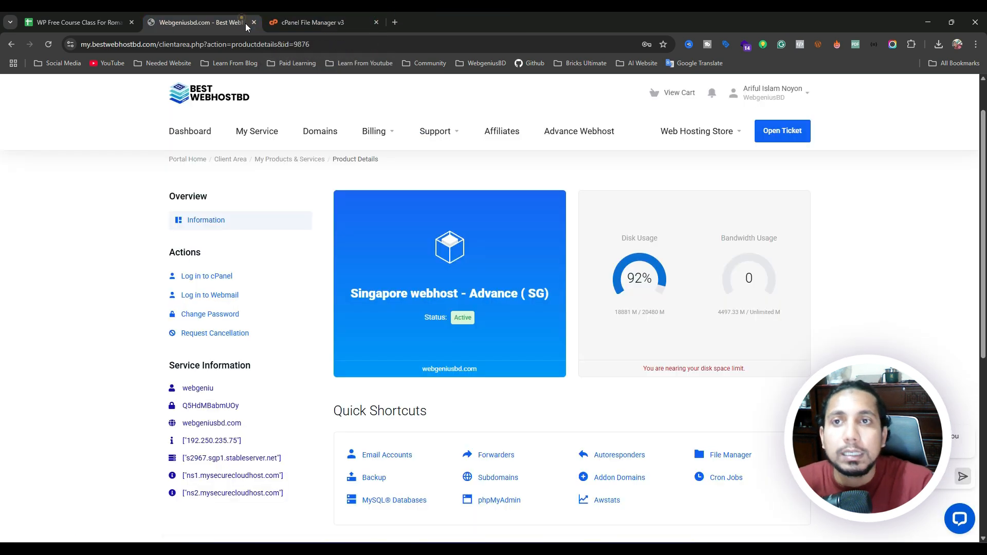
click(255, 23)
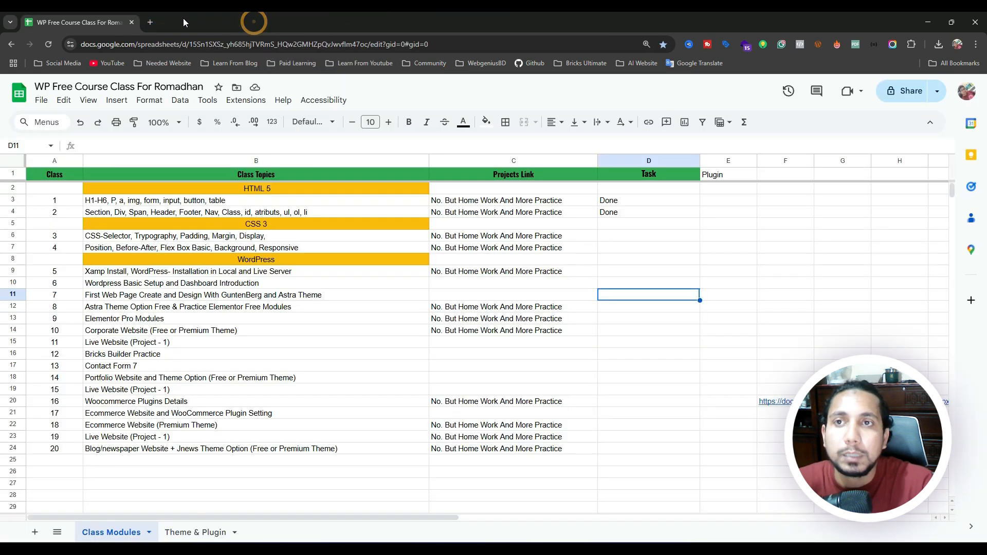
click(185, 22)
Load tutorial.webgeniusbd.com/wp-admin in a new tab.
click(151, 22)
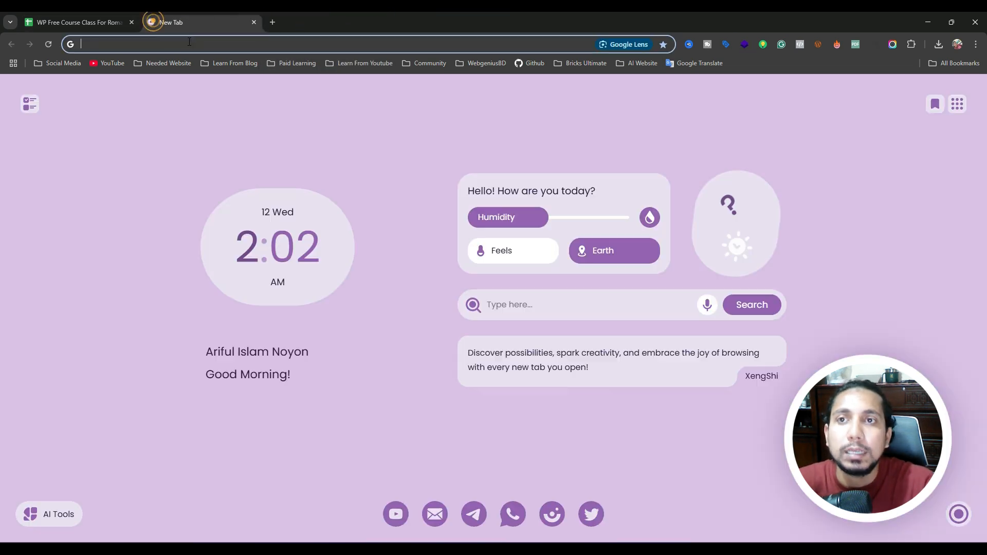
click(189, 41)
text(tu)
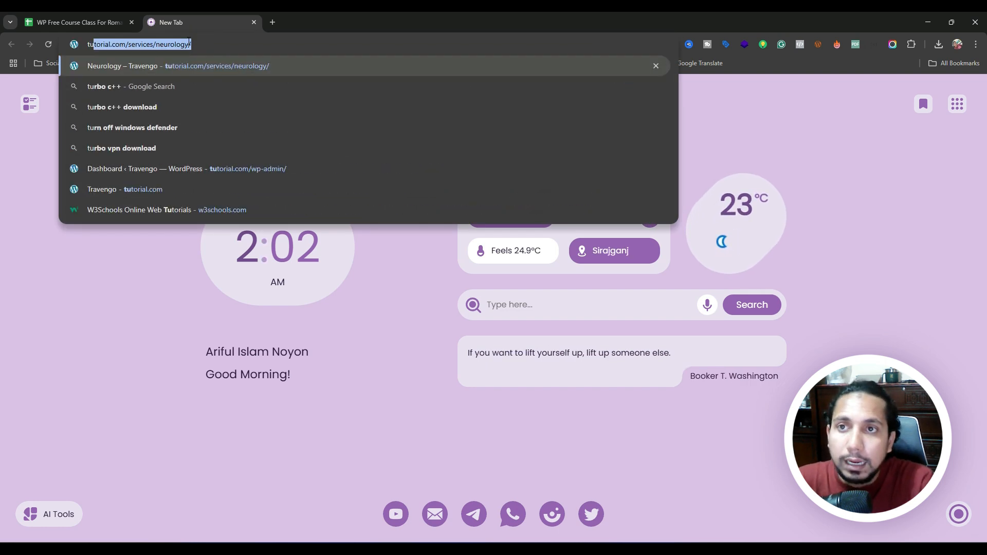
text(torial)
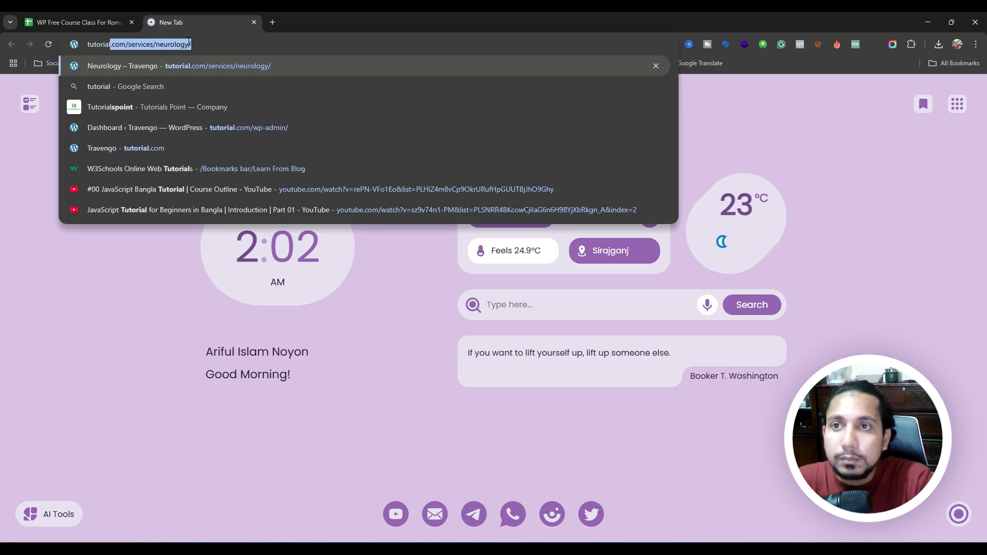
text(.)
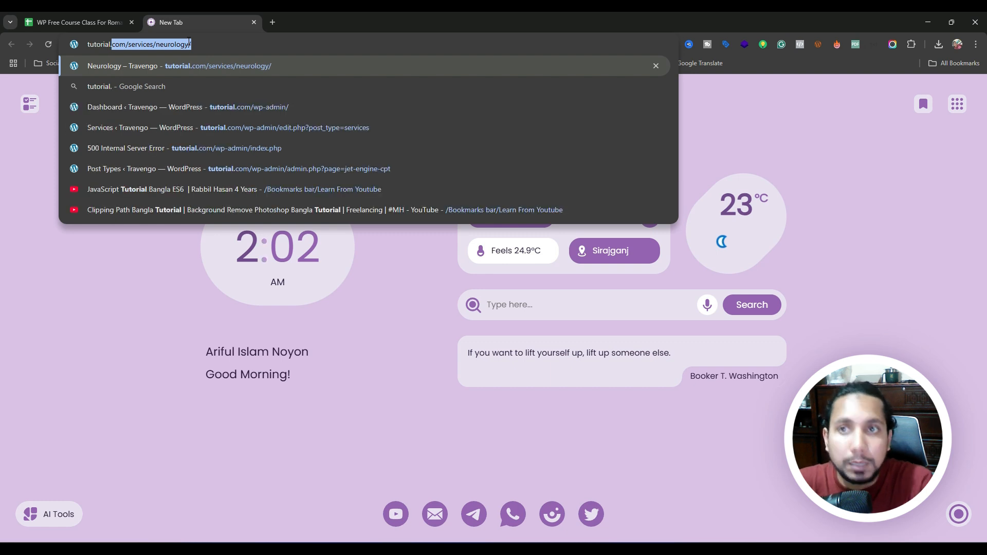
text(we)
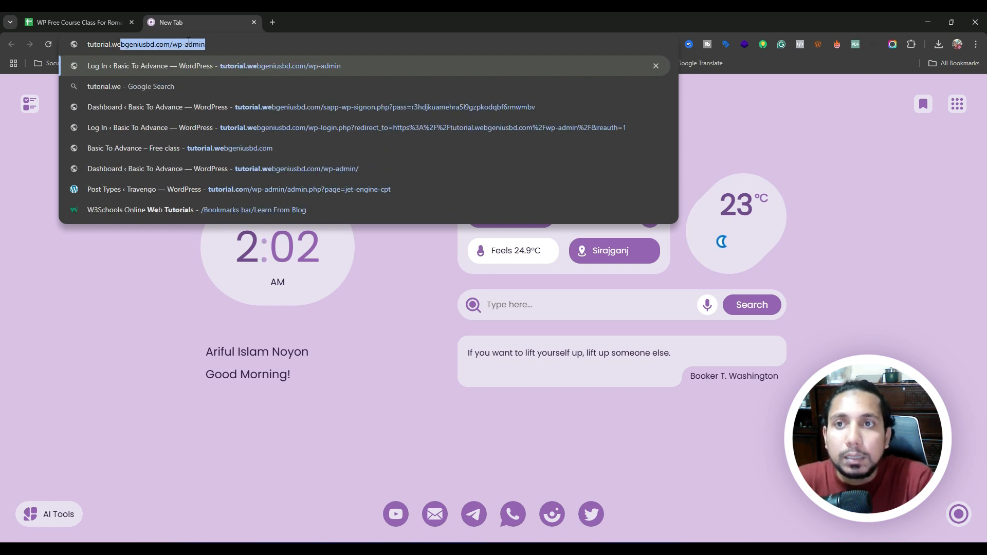
text(bgeniusbd.com)
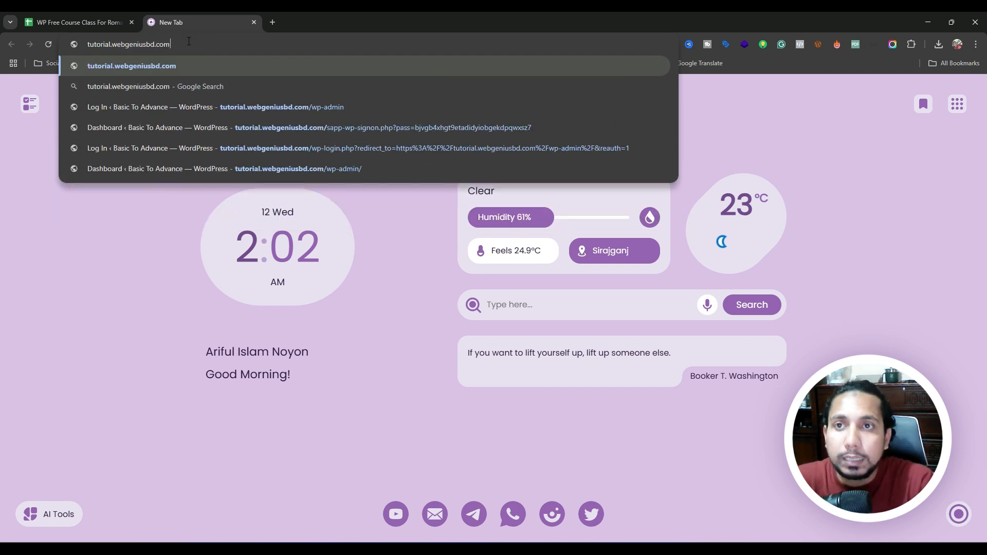
text(/)
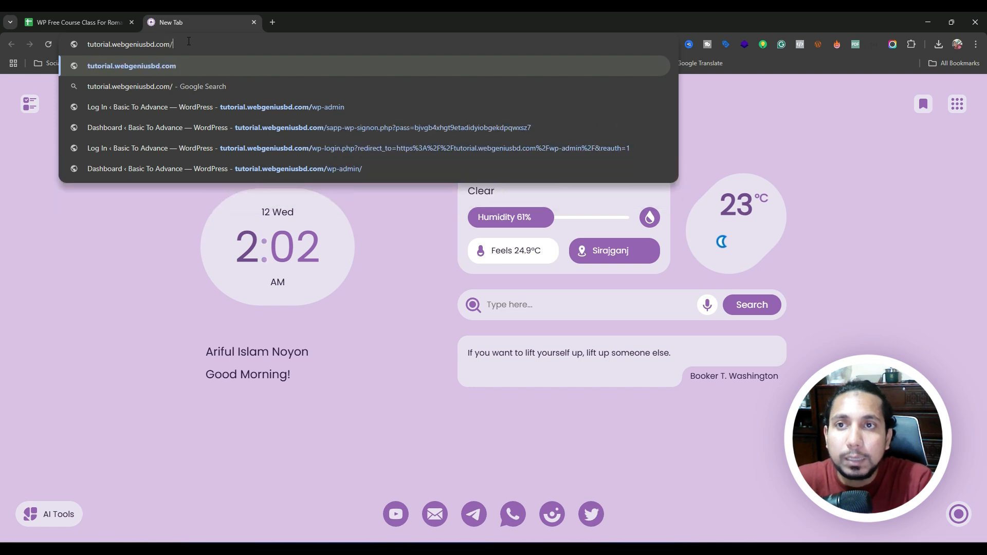
text(wp)
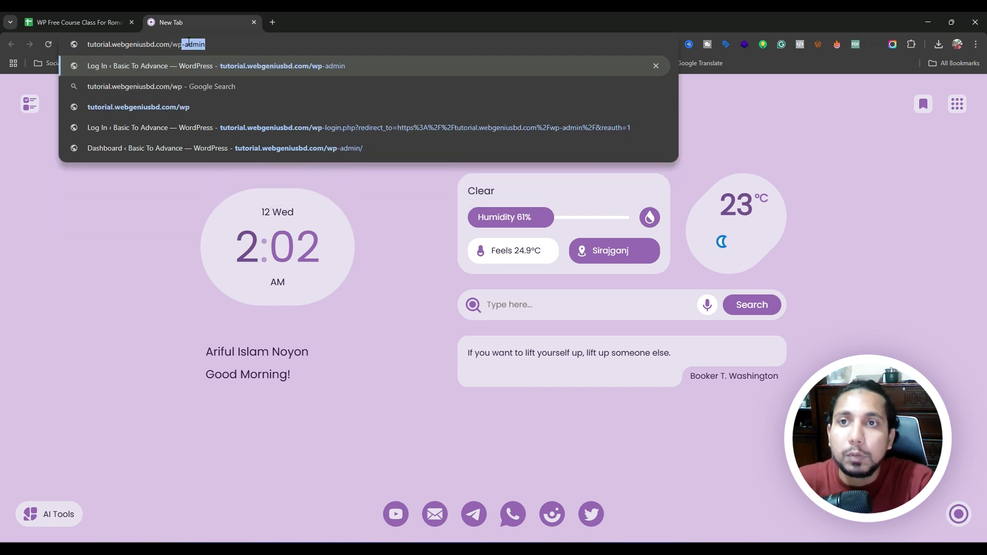
text(-admin)
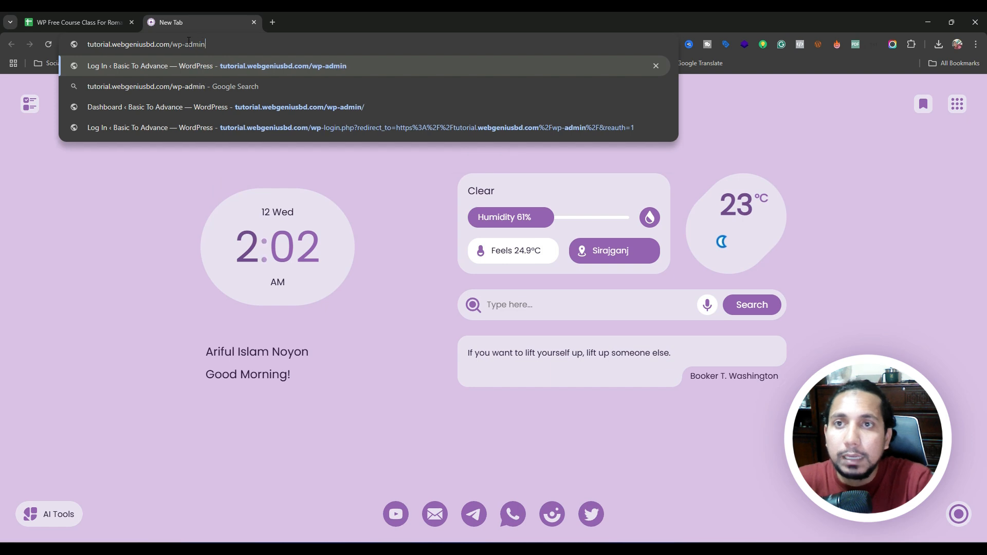
key(Return)
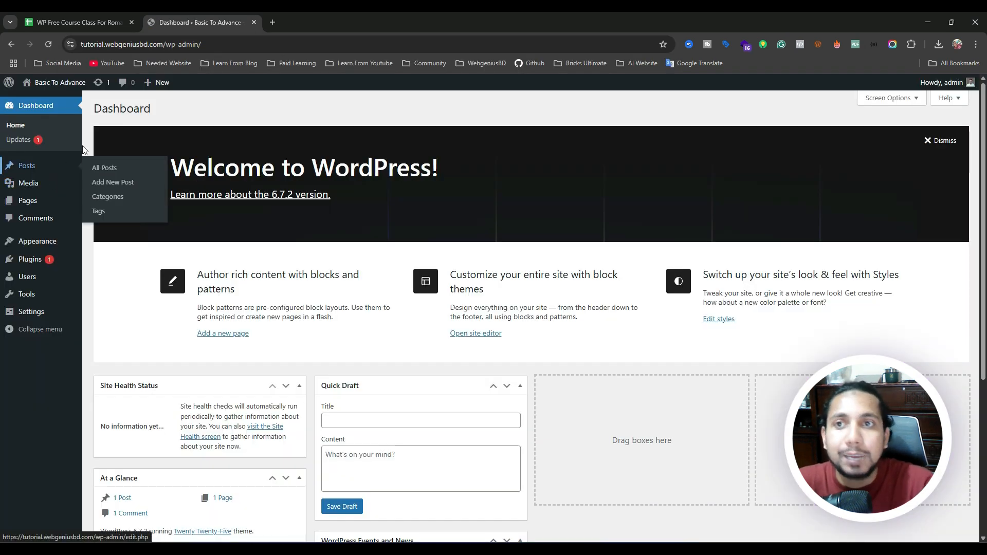
Log out from the Howdy, admin menu and return to the /wp-admin login page.
mouse_move(945, 82)
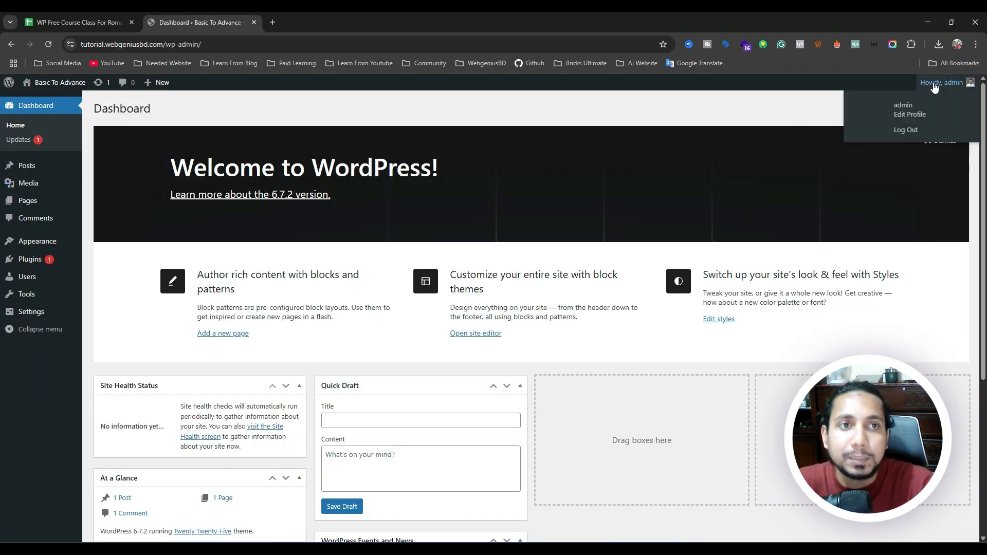
click(911, 130)
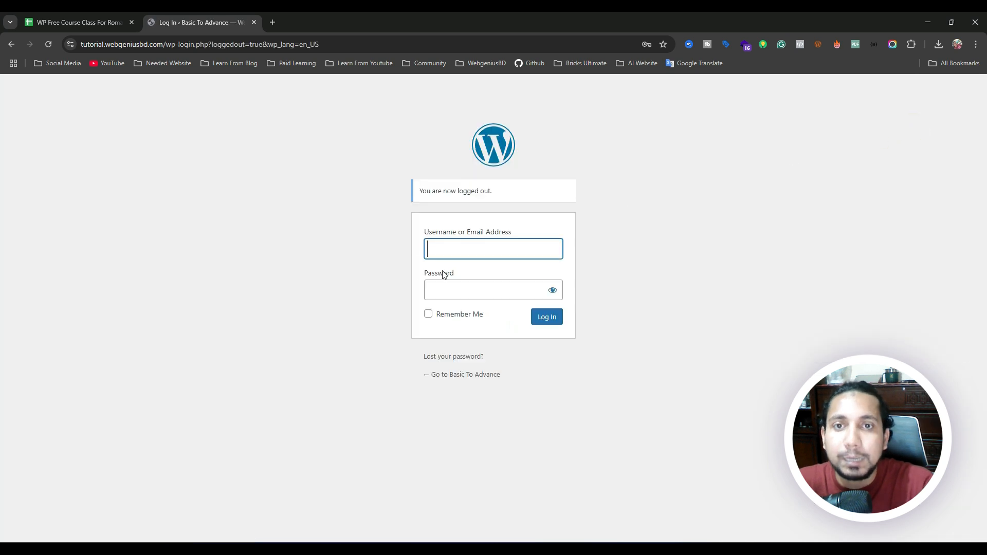
click(298, 226)
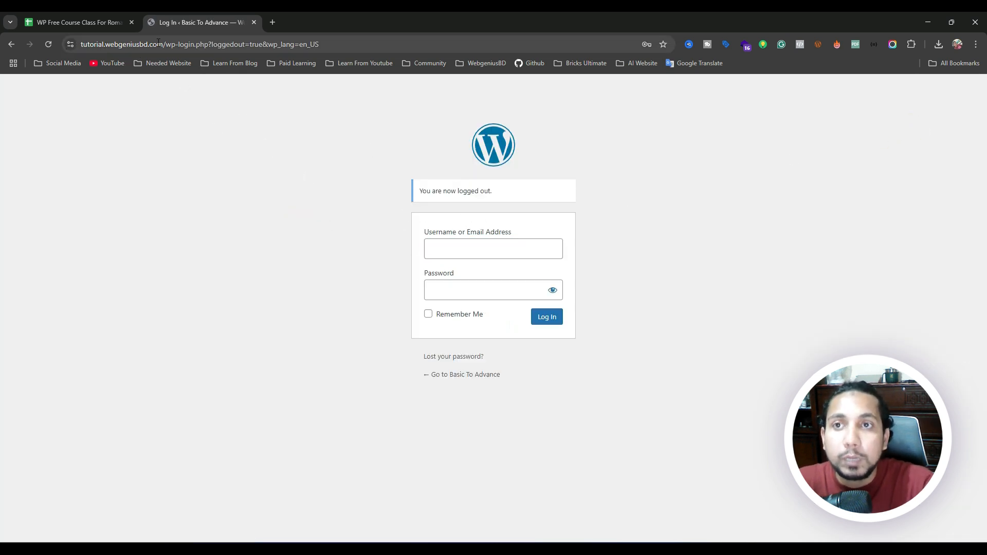
drag(163, 43, 78, 44)
click(194, 44)
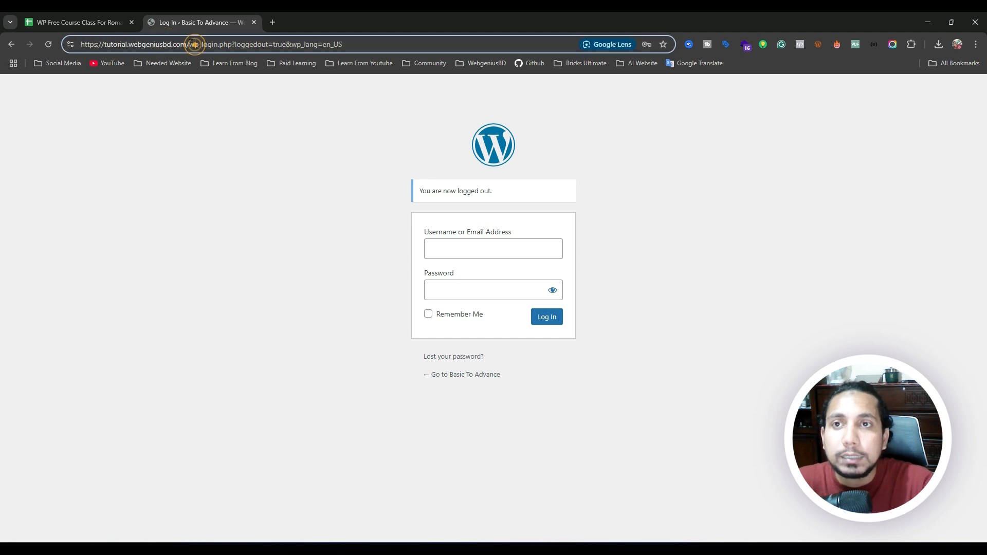
drag(194, 44, 397, 34)
text(webgeniusbd.com/wp)
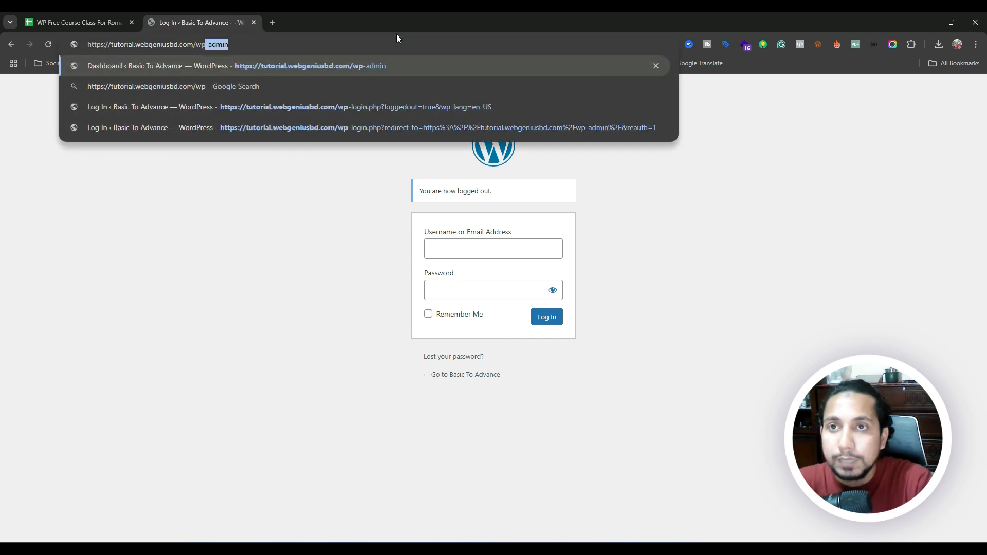
key(Return)
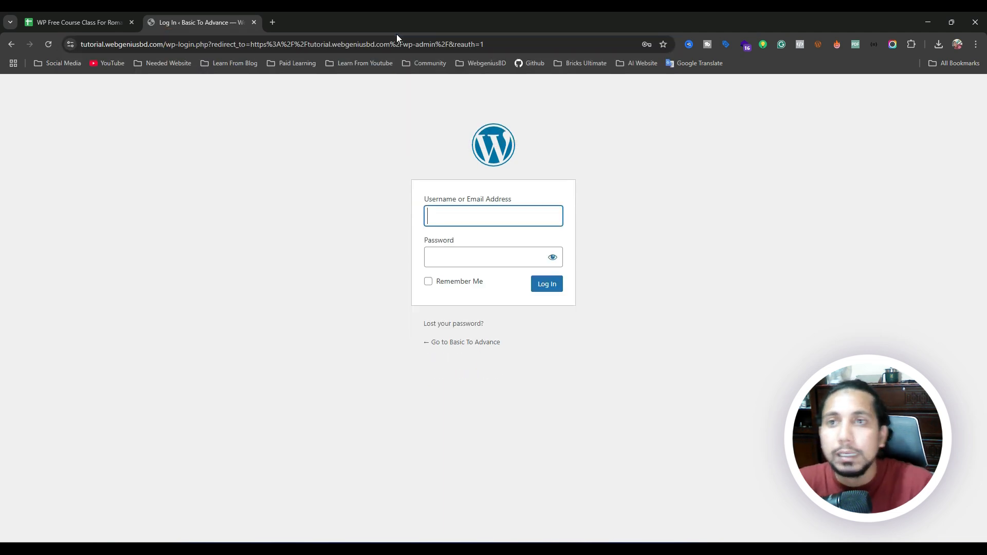
Sign in with the admin username and password, dismissing Chrome's breach warning and save-password prompt.
click(459, 221)
click(531, 301)
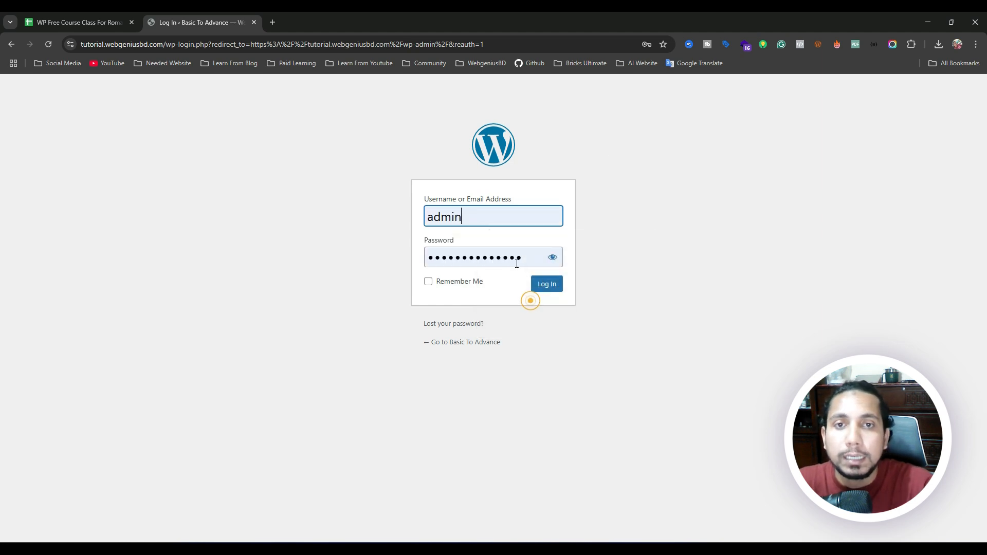
click(532, 256)
double_click(452, 259)
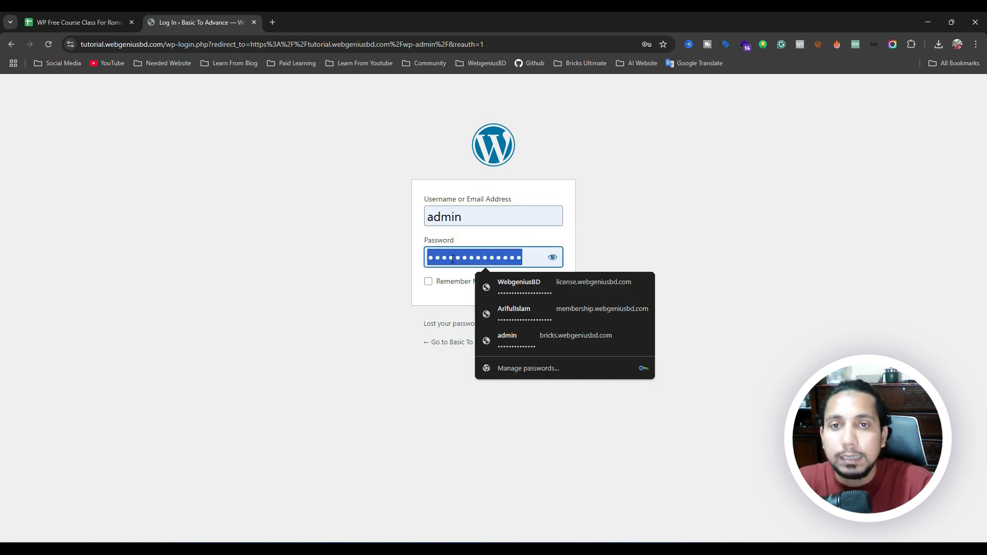
key(super+v)
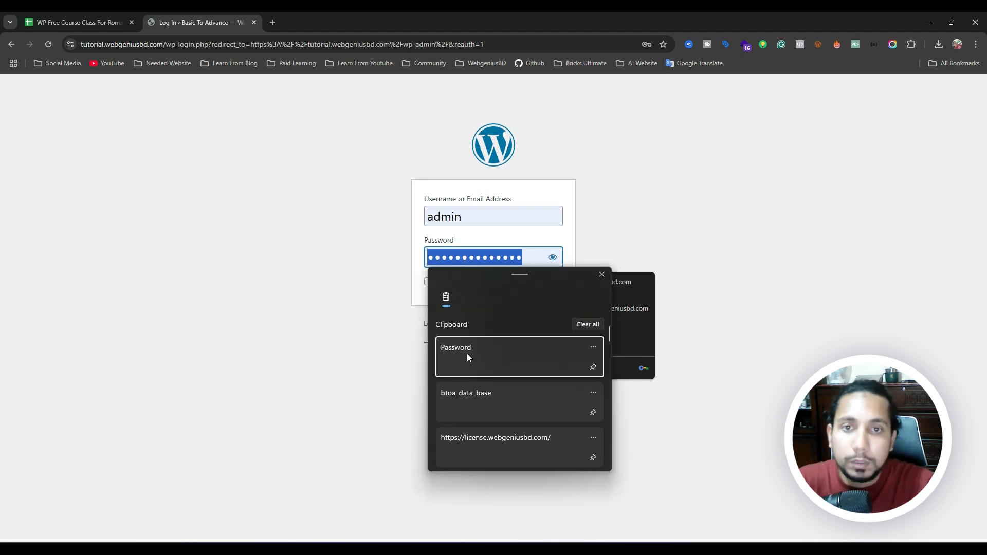
click(467, 357)
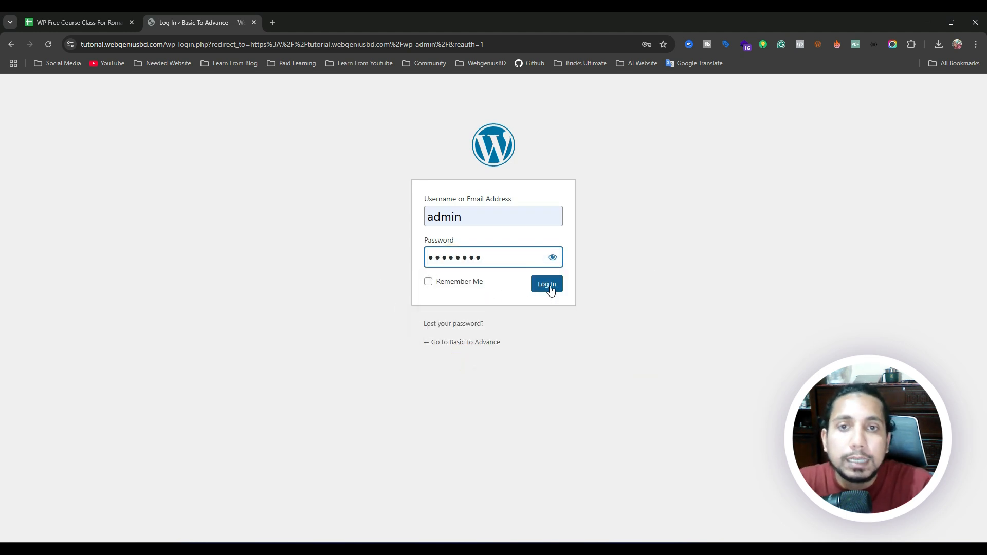
click(510, 285)
double_click(471, 219)
click(452, 296)
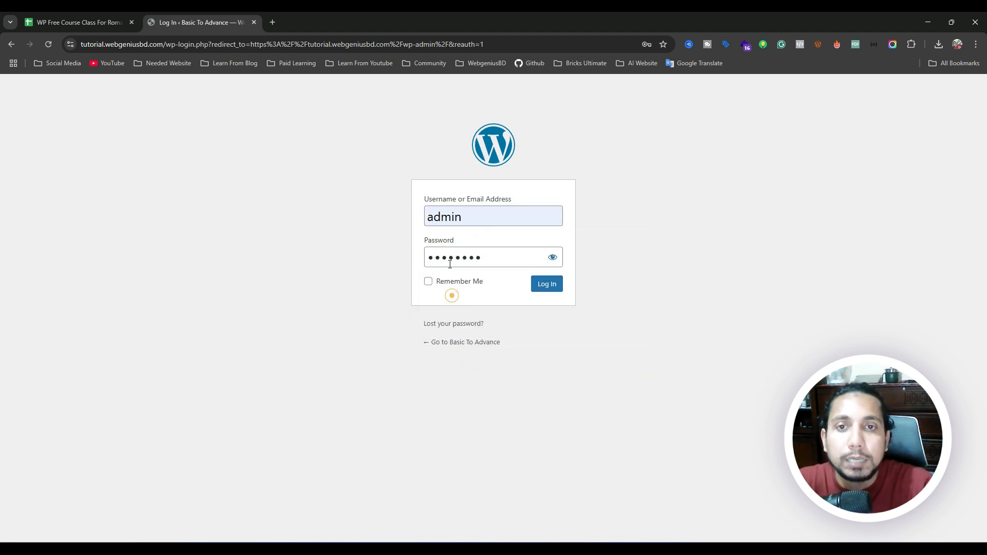
click(554, 287)
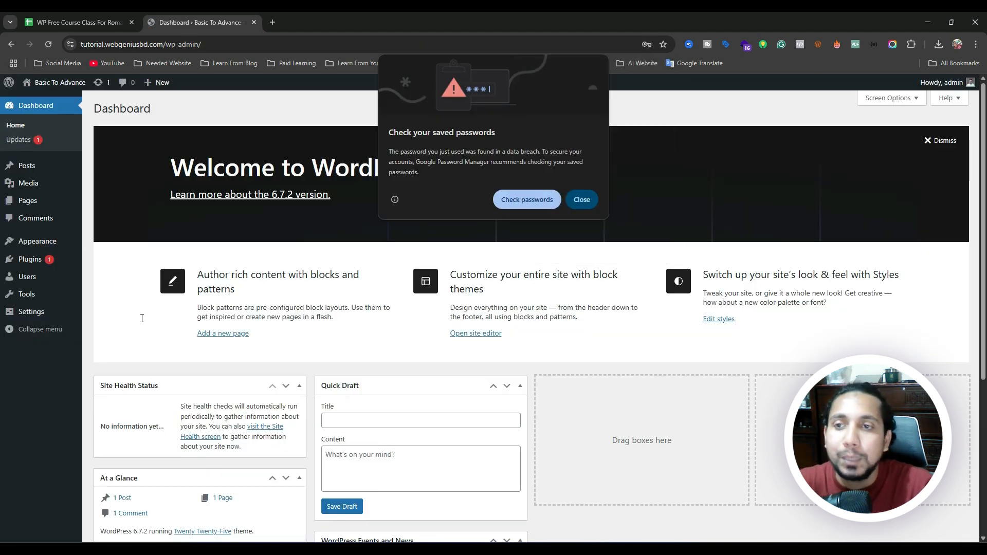
click(591, 201)
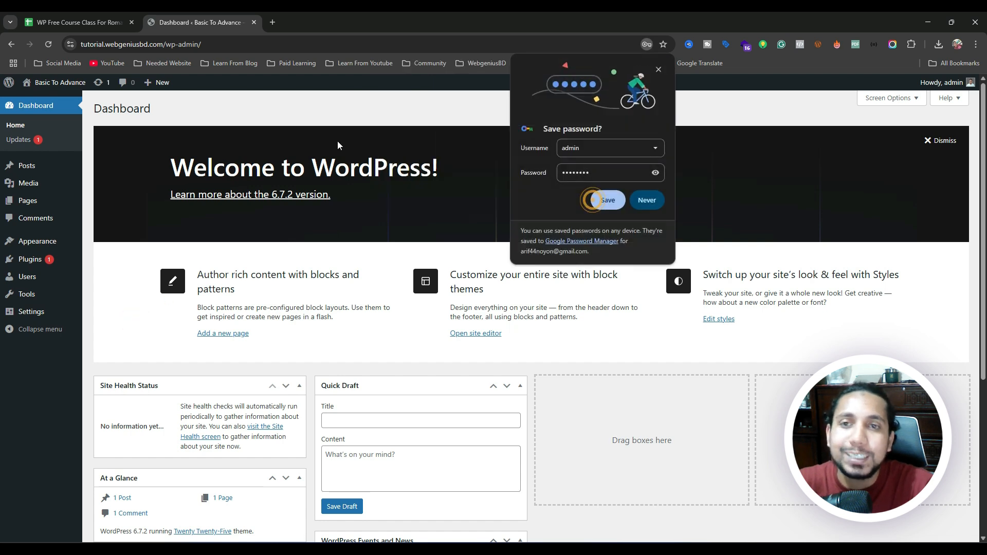
click(651, 201)
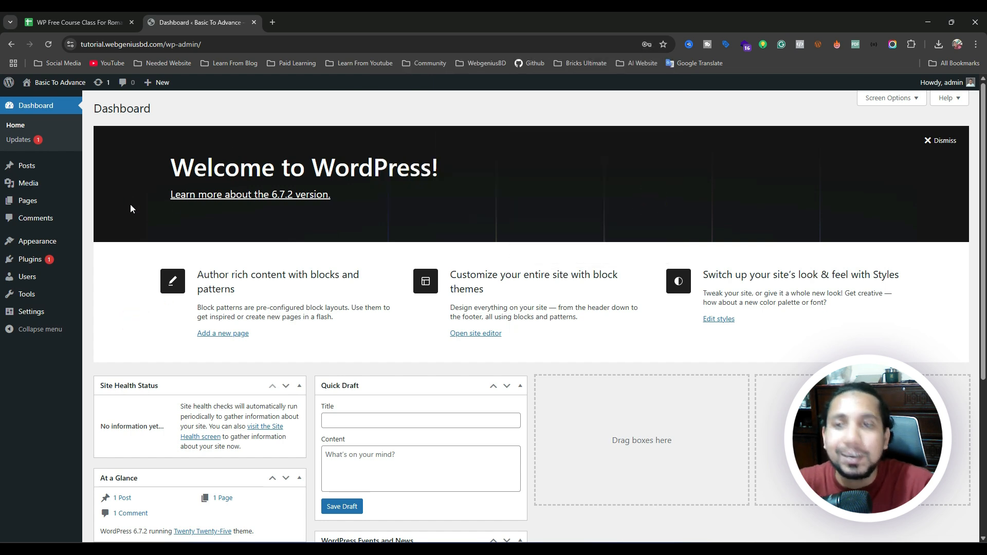